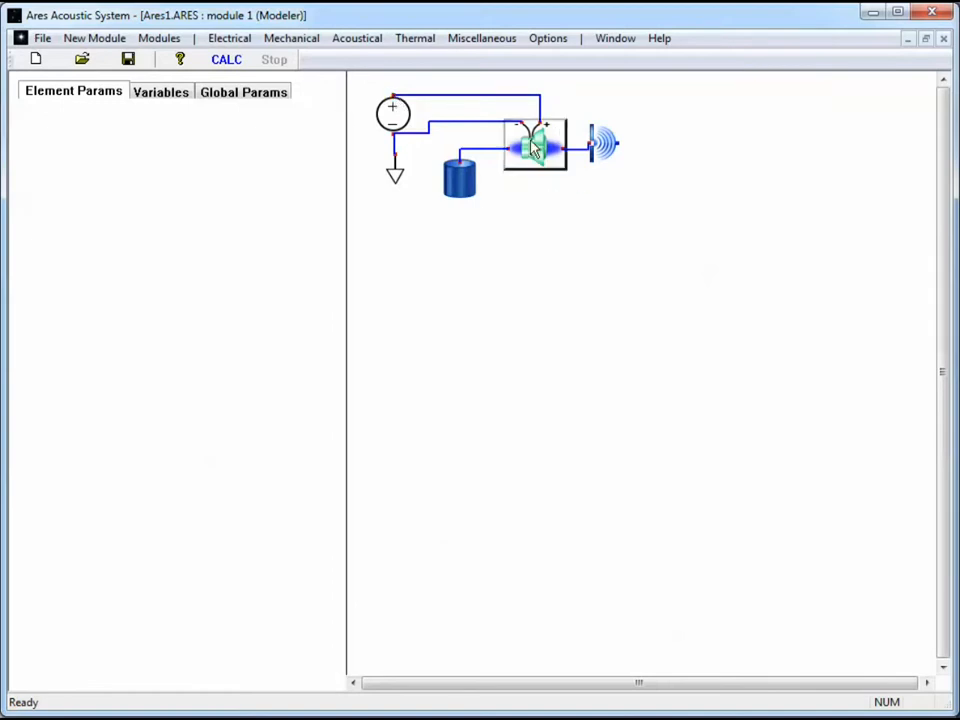
Add a graph element beside the radiator and wire its input node to the radiator's output node.
{"action": "left_click", "coordinate": [477, 42]}
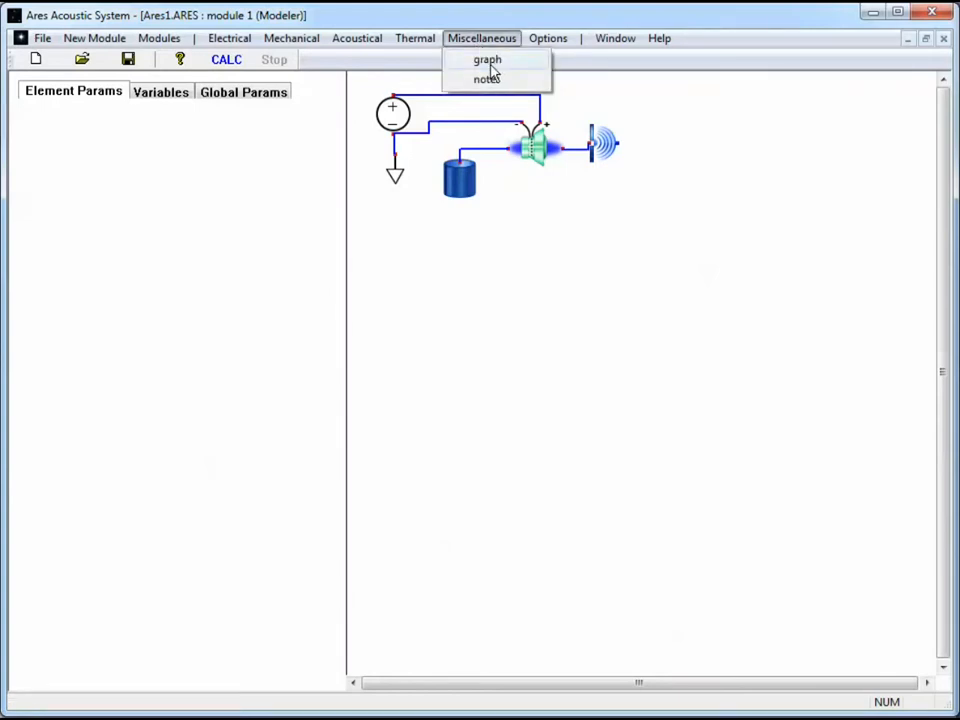
{"action": "left_click", "coordinate": [488, 61]}
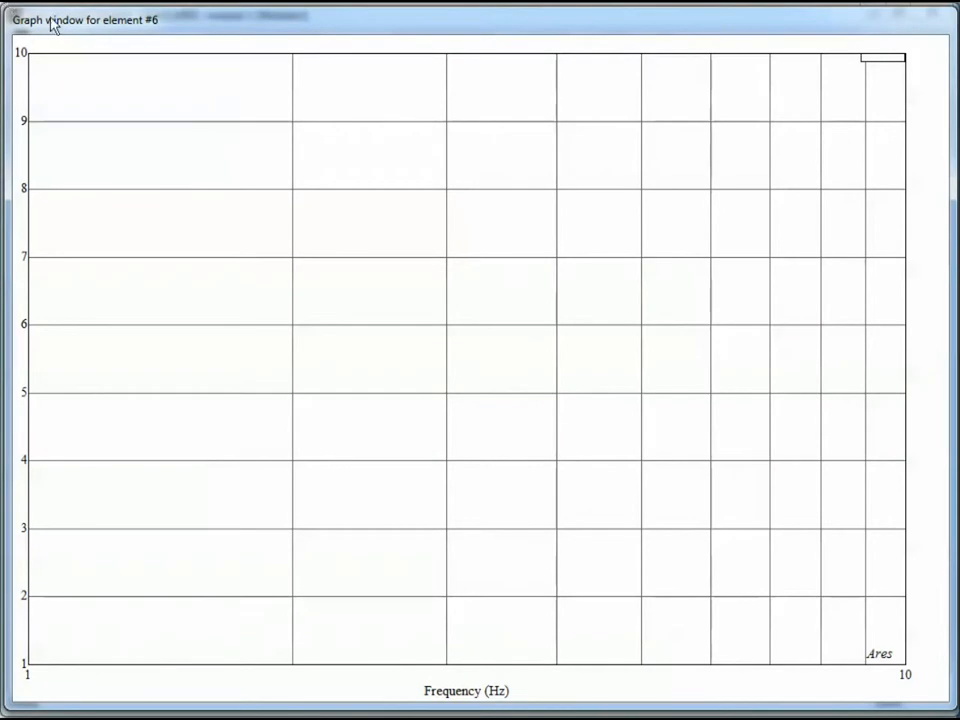
{"action": "left_click_drag", "start_coordinate": [66, 32], "coordinate": [86, 34]}
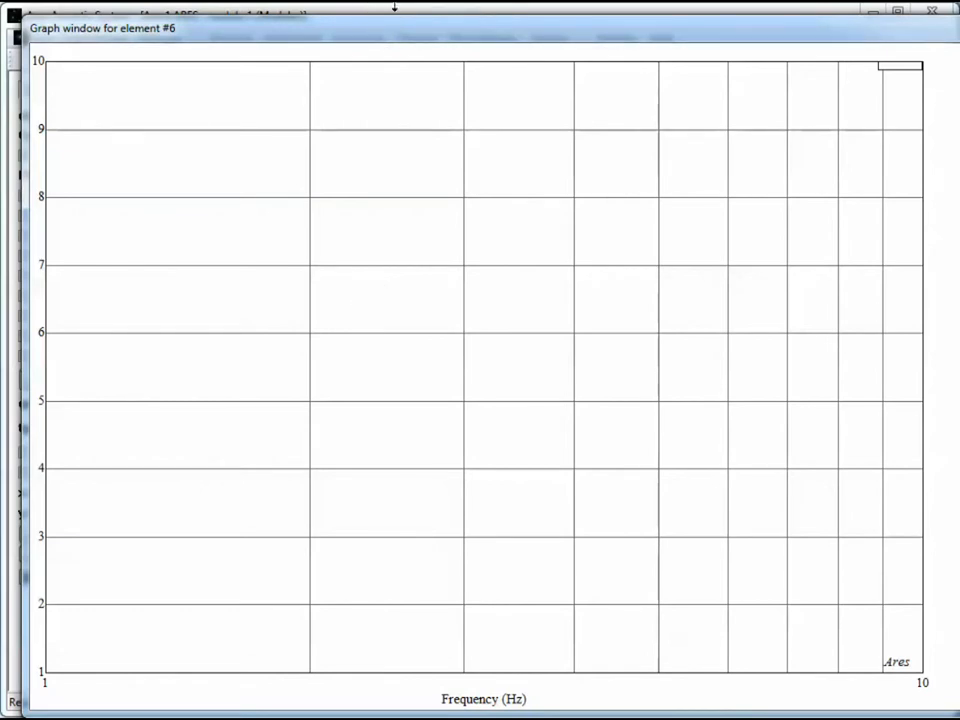
{"action": "left_click", "coordinate": [395, 8]}
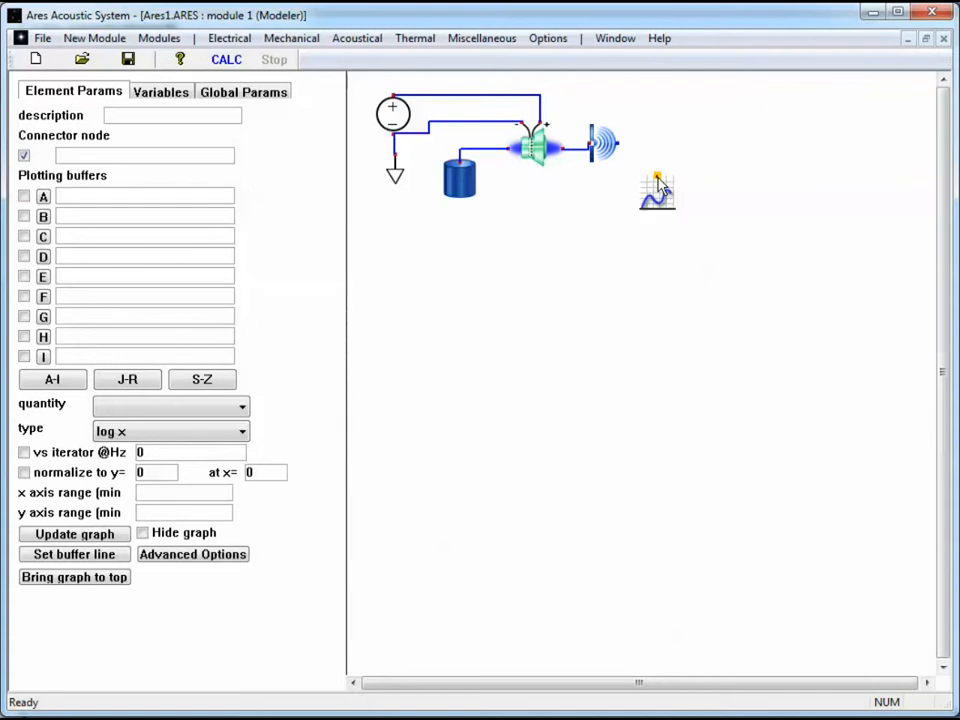
{"action": "left_click_drag", "start_coordinate": [659, 178], "coordinate": [619, 148]}
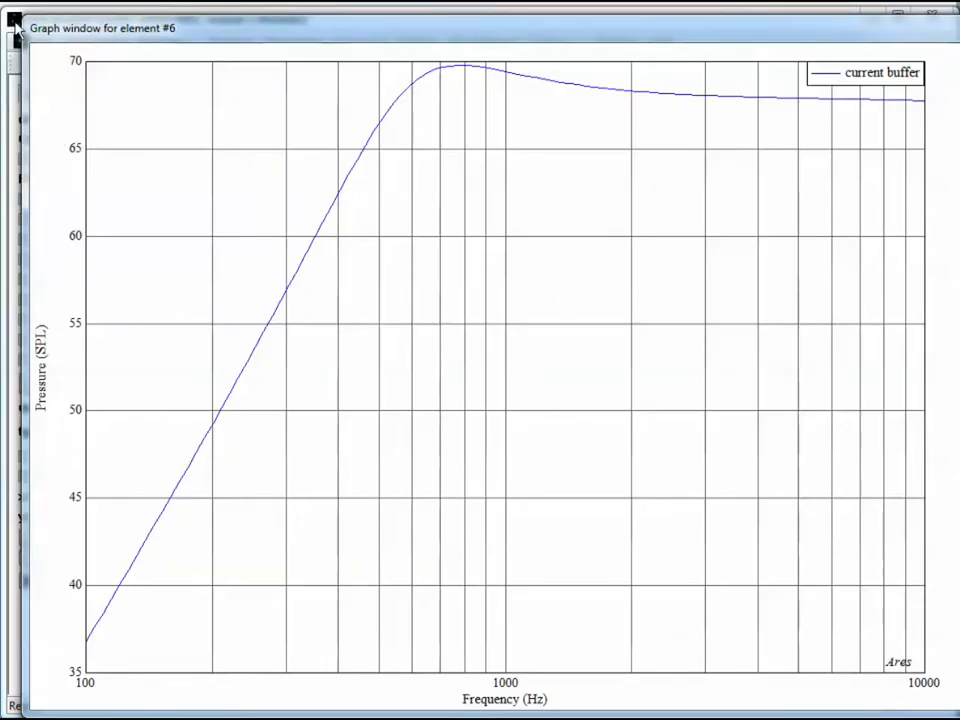
{"action": "left_click_drag", "start_coordinate": [24, 18], "coordinate": [270, 228]}
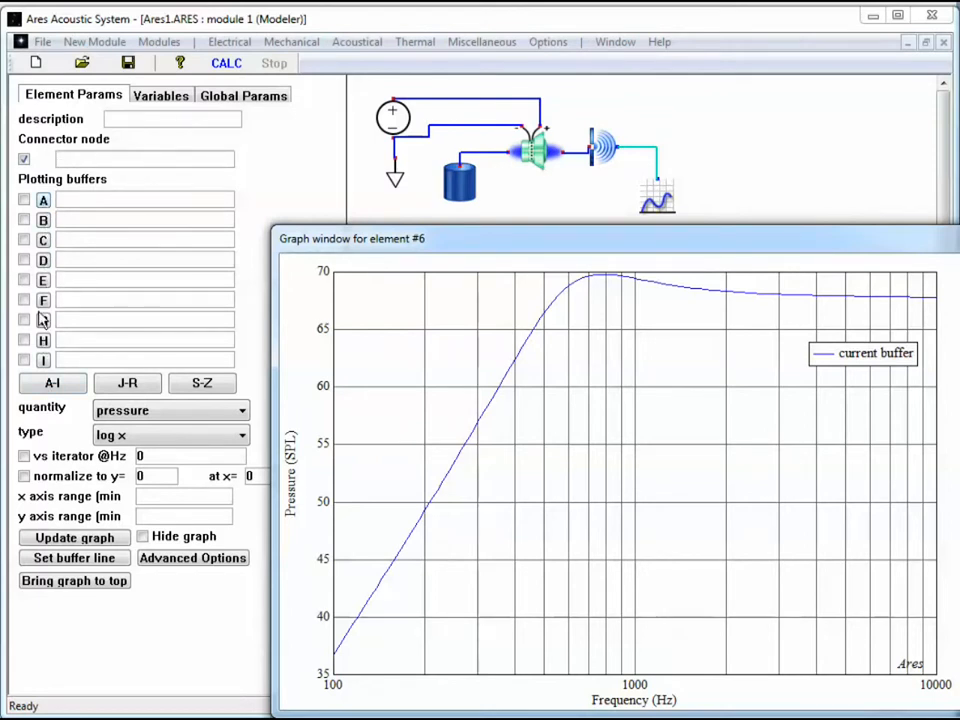
Look through the plotting buffer groups J-R and S-Z, and return to A-I.
{"action": "left_click", "coordinate": [127, 383]}
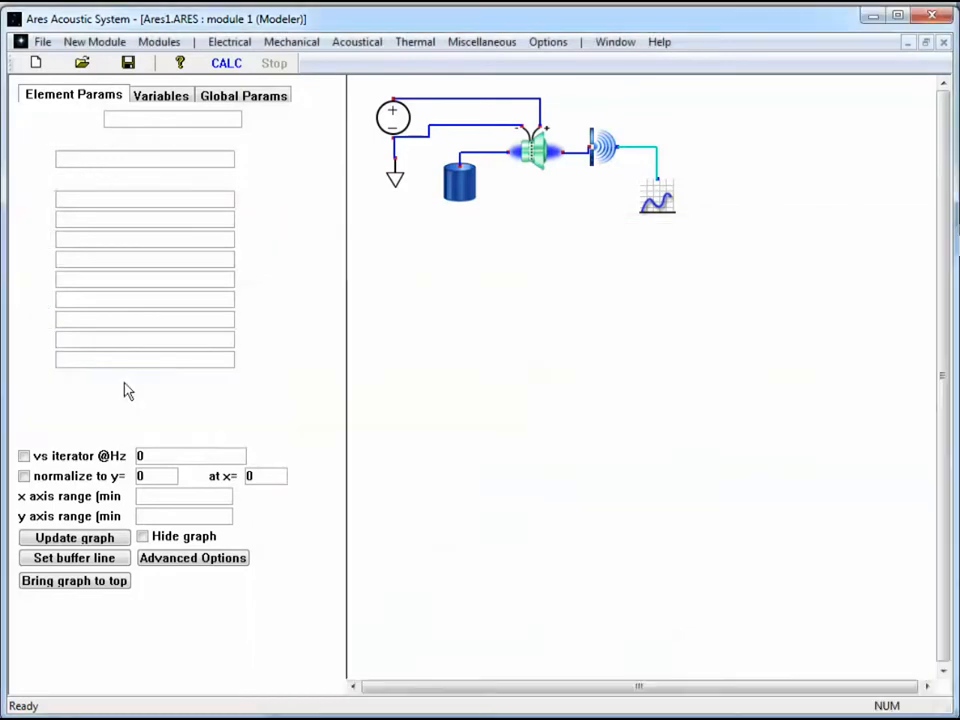
{"action": "left_click", "coordinate": [202, 388]}
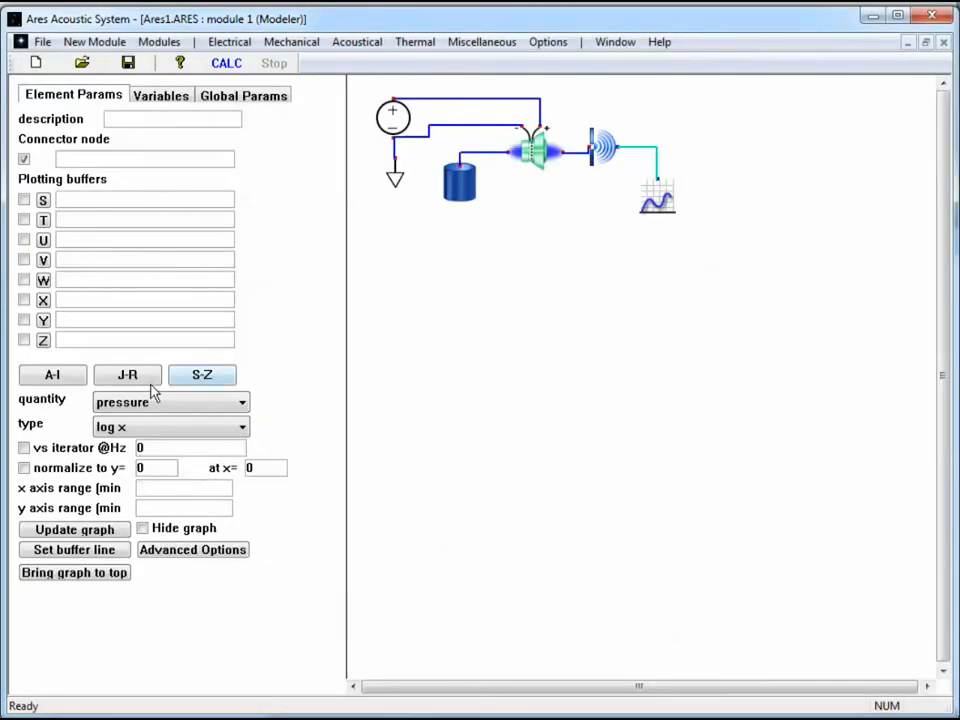
{"action": "left_click", "coordinate": [62, 385]}
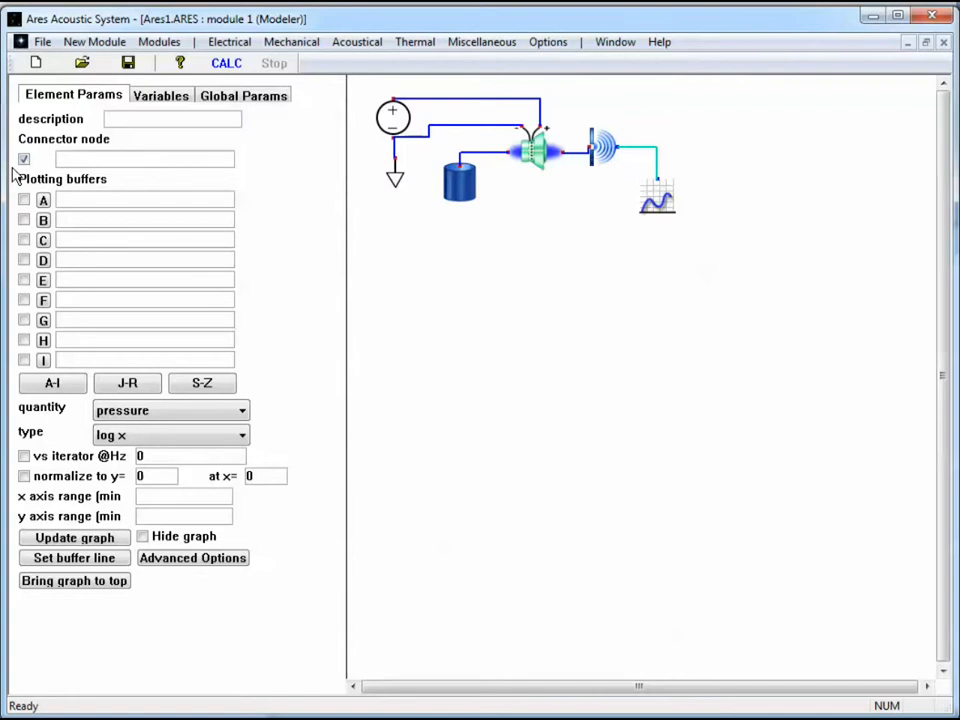
Label the connector node curve "my buffer", update the graph and move its legend below the curve.
{"action": "type", "text": "y buffer"}
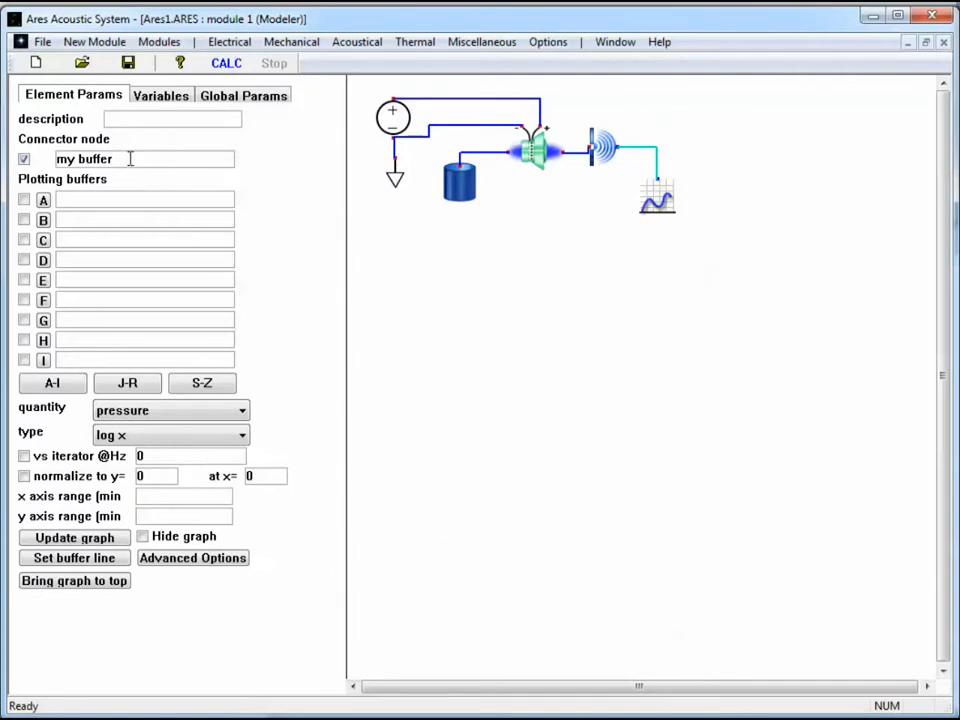
{"action": "left_click", "coordinate": [62, 544]}
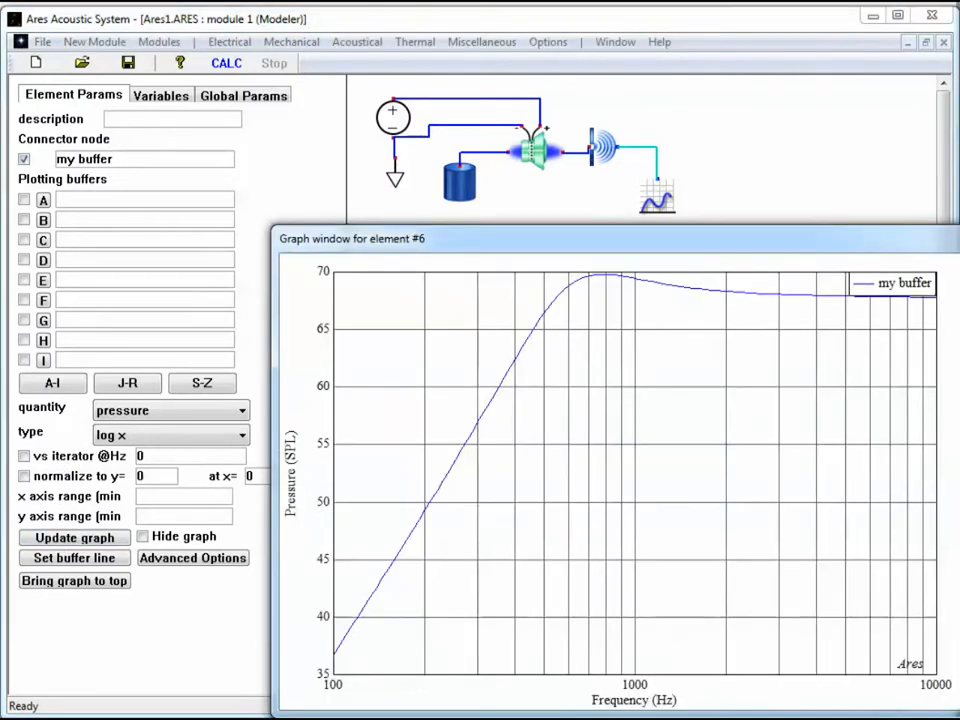
{"action": "left_click_drag", "start_coordinate": [900, 289], "coordinate": [739, 349]}
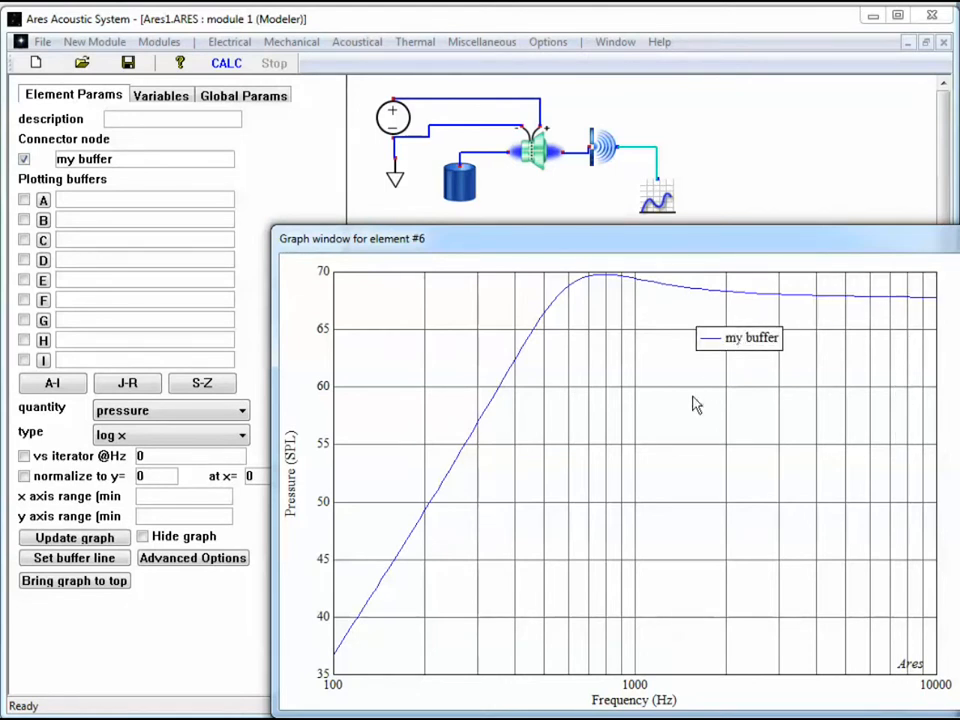
Clear the label of the graph's connector node.
{"action": "left_click", "coordinate": [140, 160]}
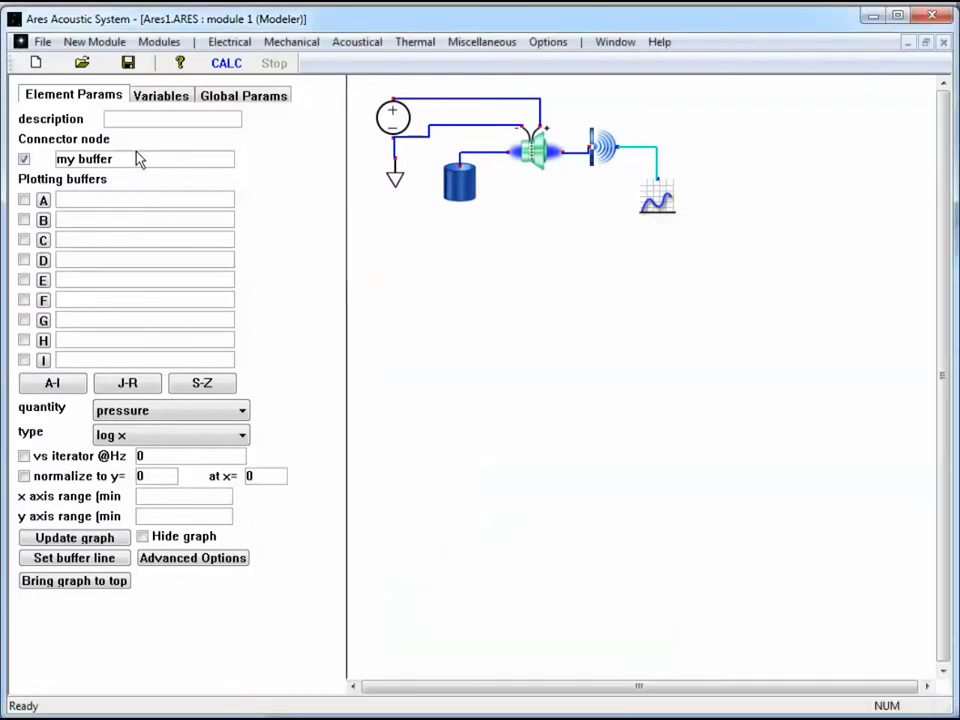
{"action": "key", "text": "shift+Home"}
{"action": "key", "text": "BackSpace"}
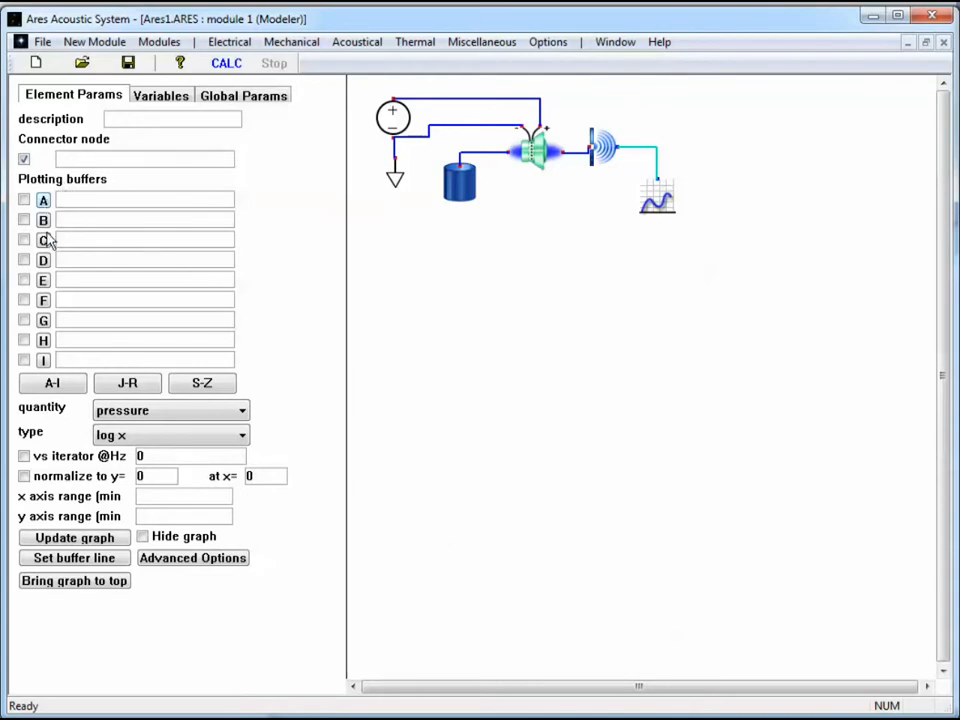
Store the current curve in plotting buffer A as "radiated pressure", enable its display and move the legend below the curve.
{"action": "left_click", "coordinate": [48, 380]}
{"action": "type", "text": "ted pressure"}
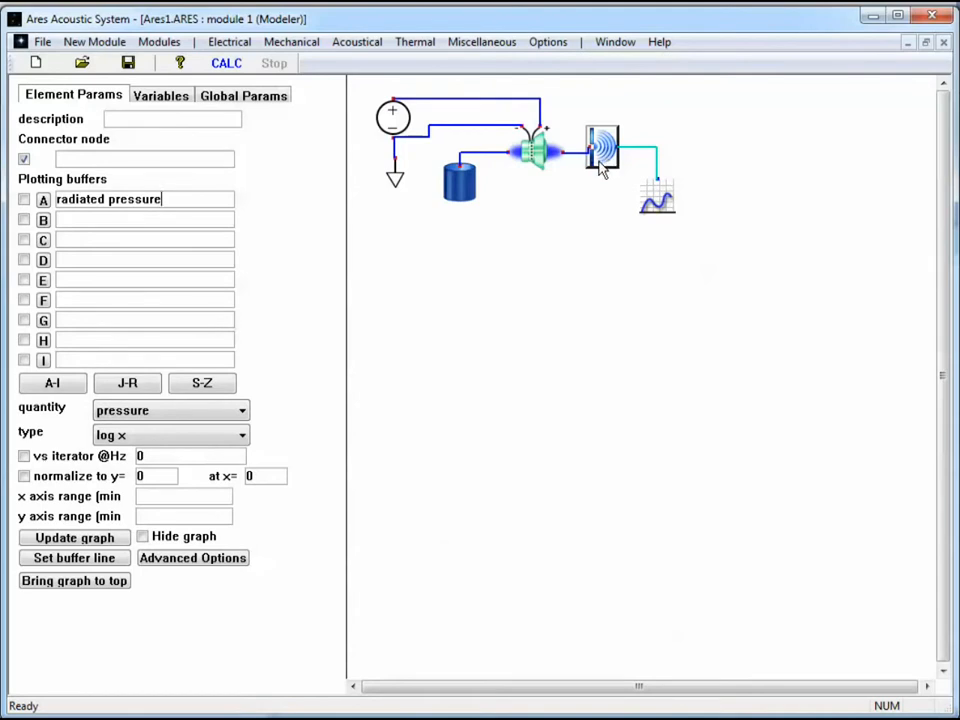
{"action": "left_click", "coordinate": [24, 200]}
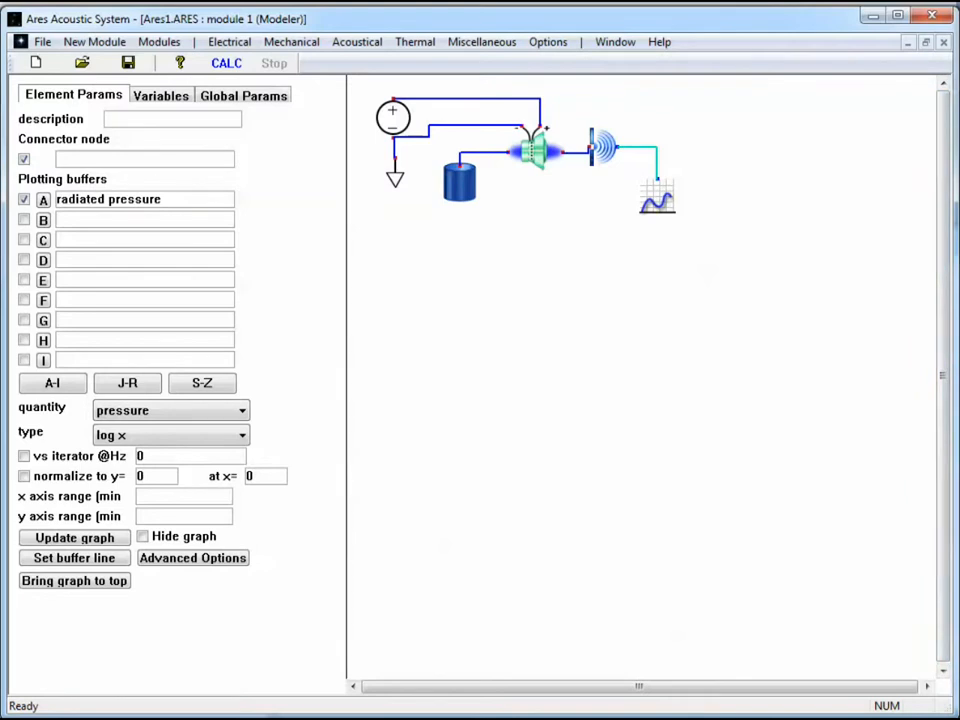
{"action": "left_click_drag", "start_coordinate": [865, 322], "coordinate": [769, 359]}
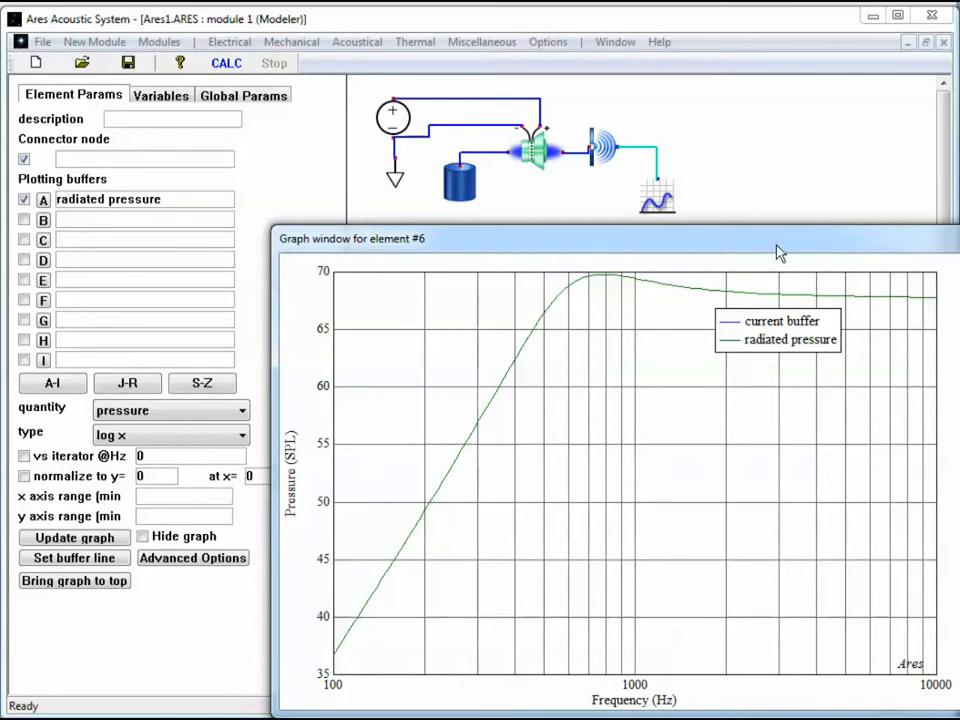
Reroute the graph's connection from the radiator's output to the driver's node on the enclosure volume side.
{"action": "left_click", "coordinate": [724, 210]}
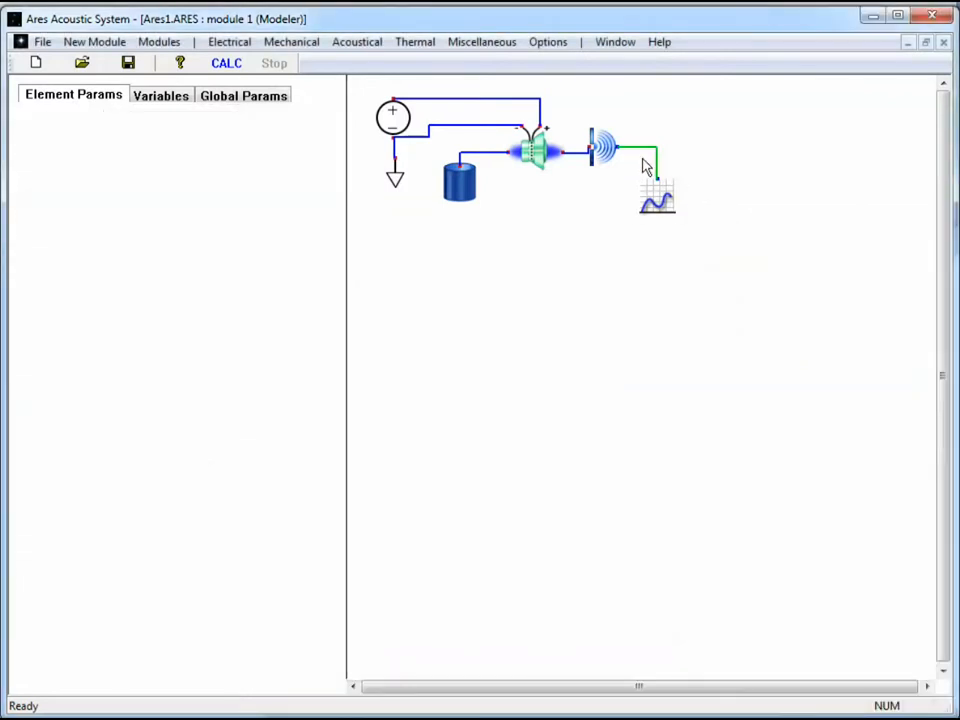
{"action": "left_click_drag", "start_coordinate": [634, 156], "coordinate": [512, 158]}
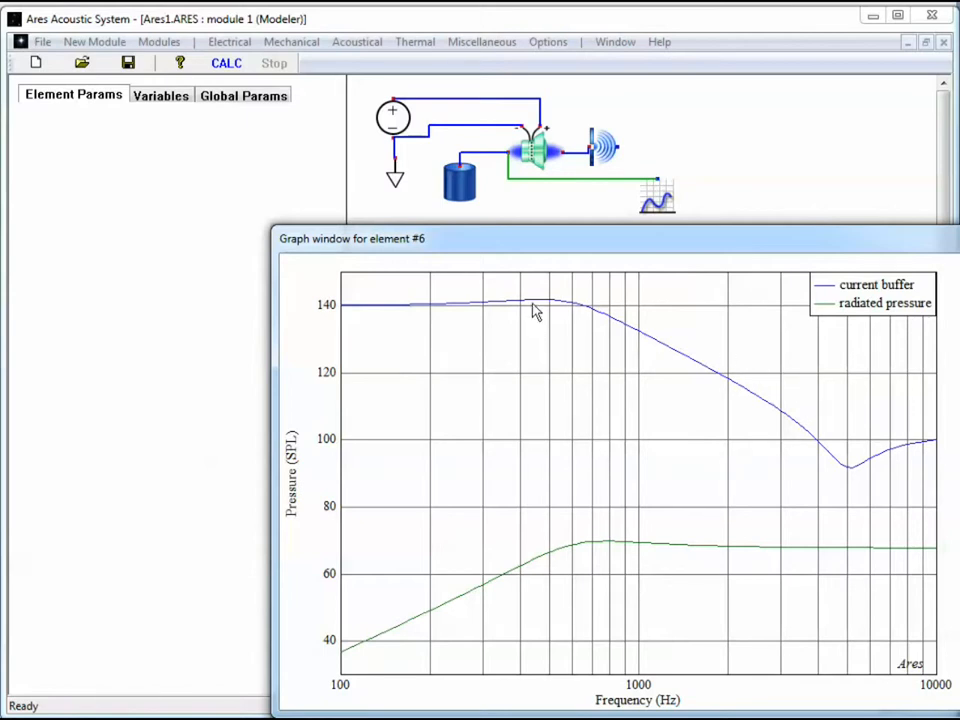
{"action": "left_click", "coordinate": [535, 160]}
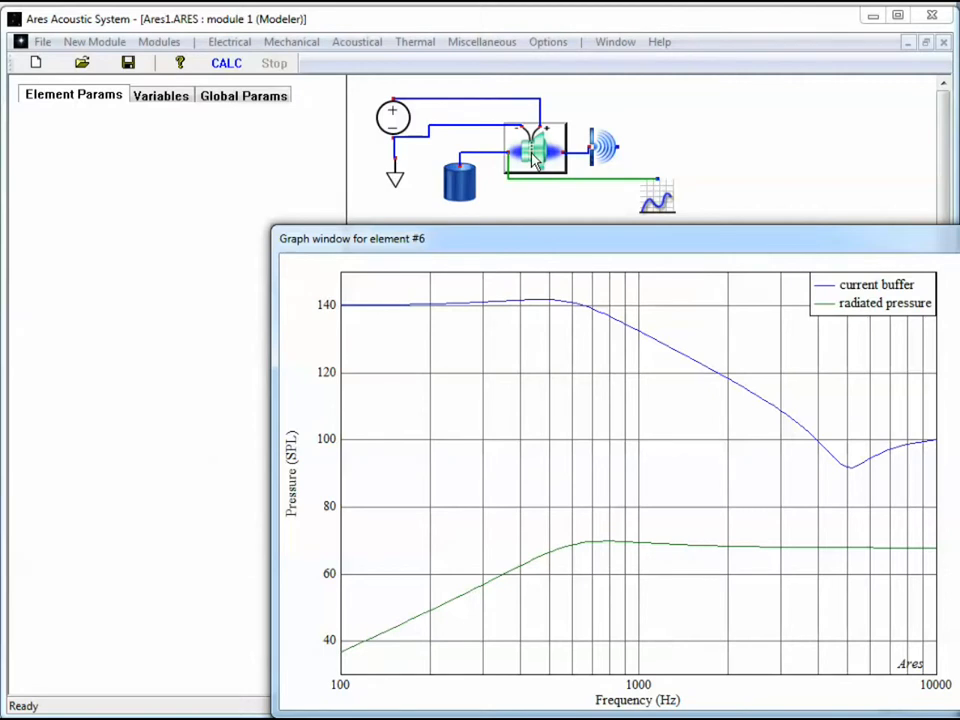
Open the graph element's parameters and examine the quantities available for plotting.
{"action": "left_click", "coordinate": [668, 215]}
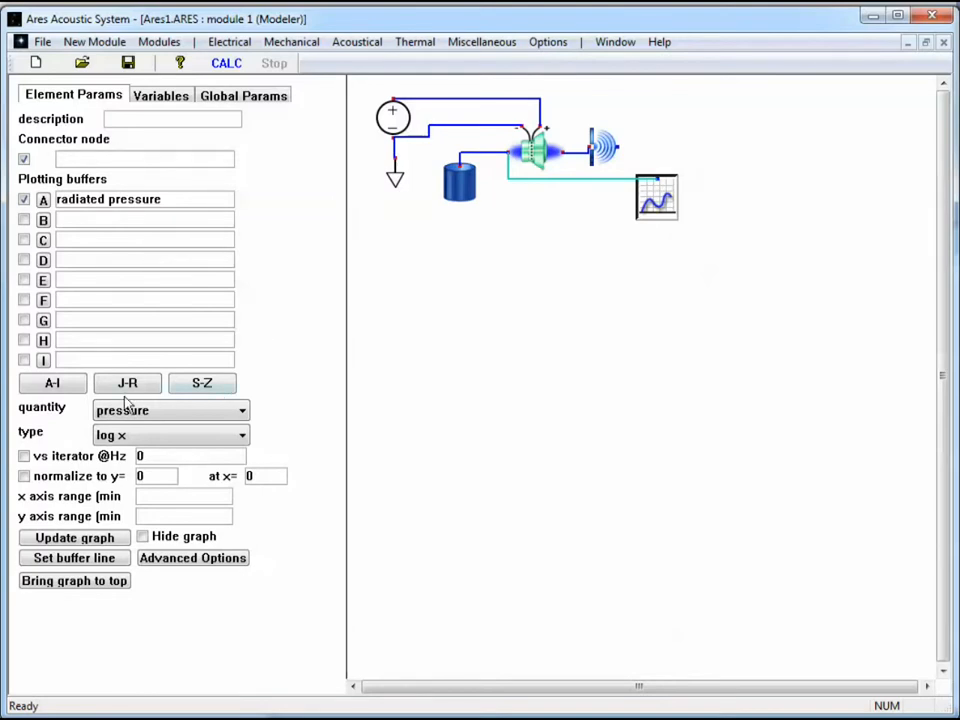
{"action": "left_click", "coordinate": [241, 417]}
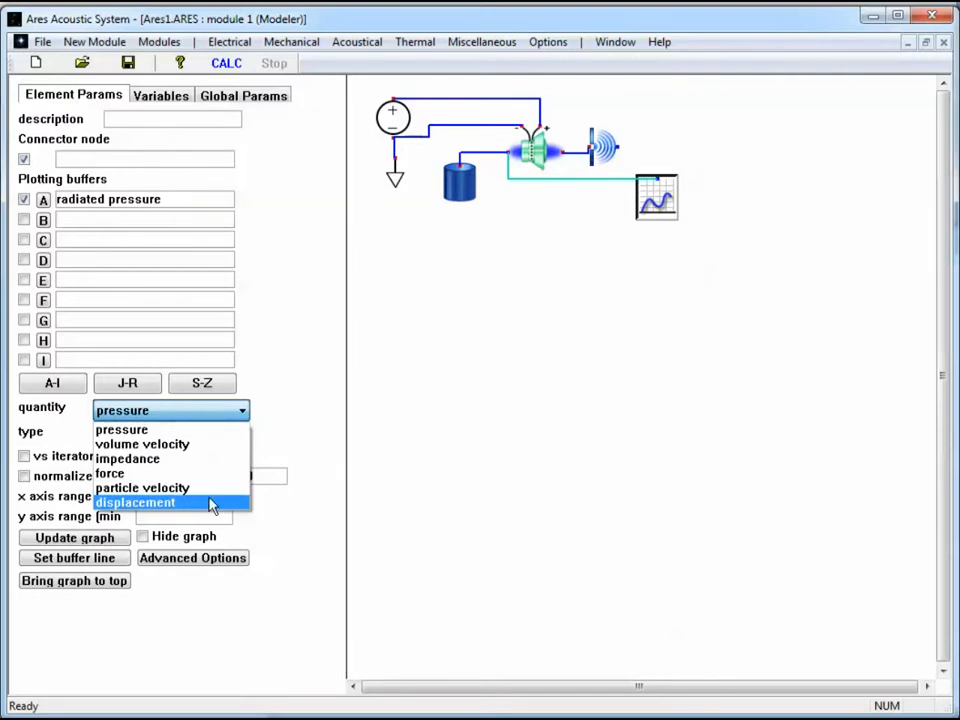
{"action": "left_click", "coordinate": [309, 410]}
Switch the graph type to linear to view the curves, and set it back to log x.
{"action": "left_click", "coordinate": [241, 439]}
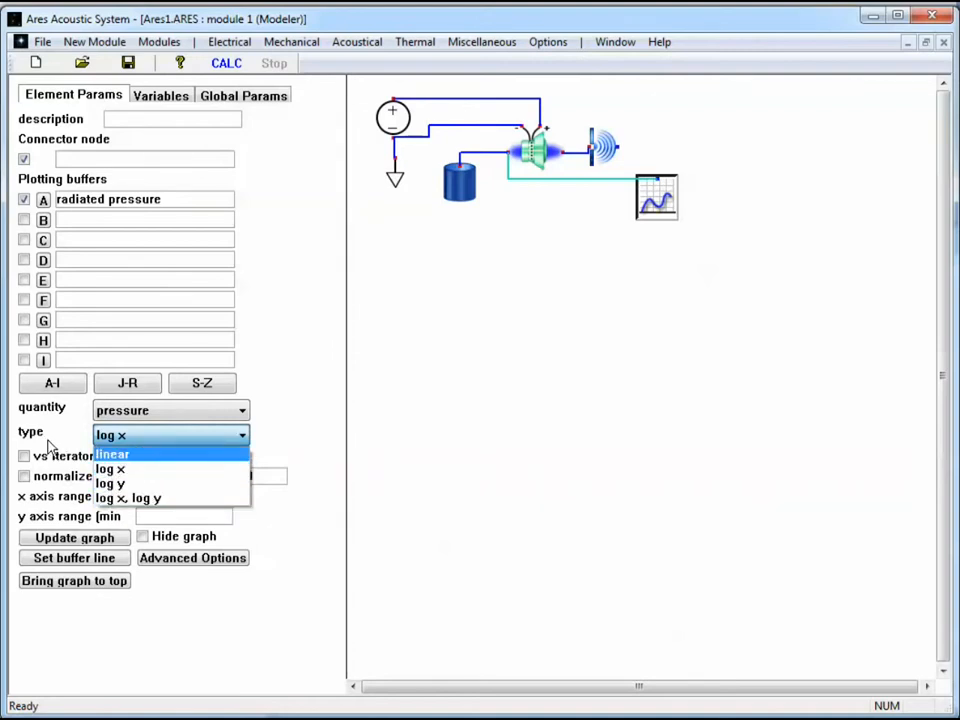
{"action": "left_click", "coordinate": [199, 458]}
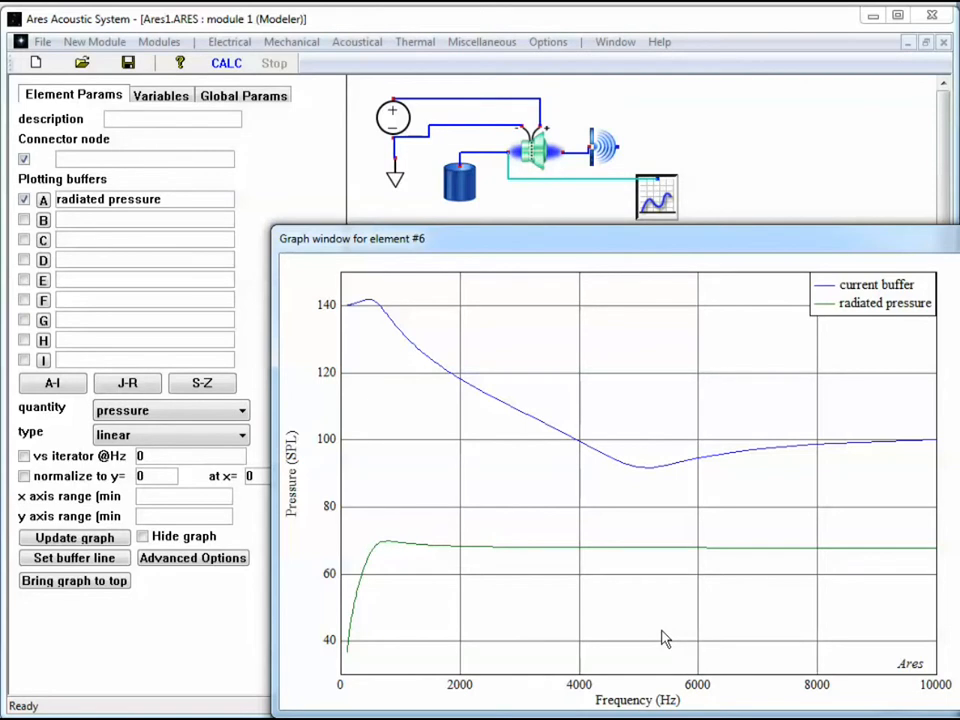
{"action": "left_click", "coordinate": [71, 456]}
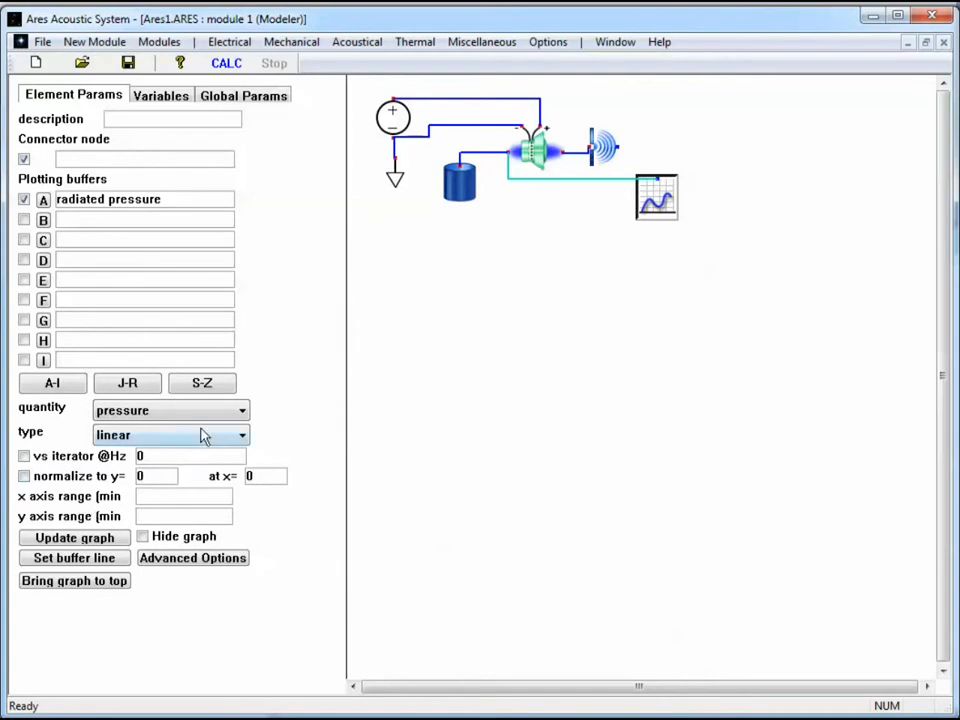
{"action": "left_click", "coordinate": [240, 438]}
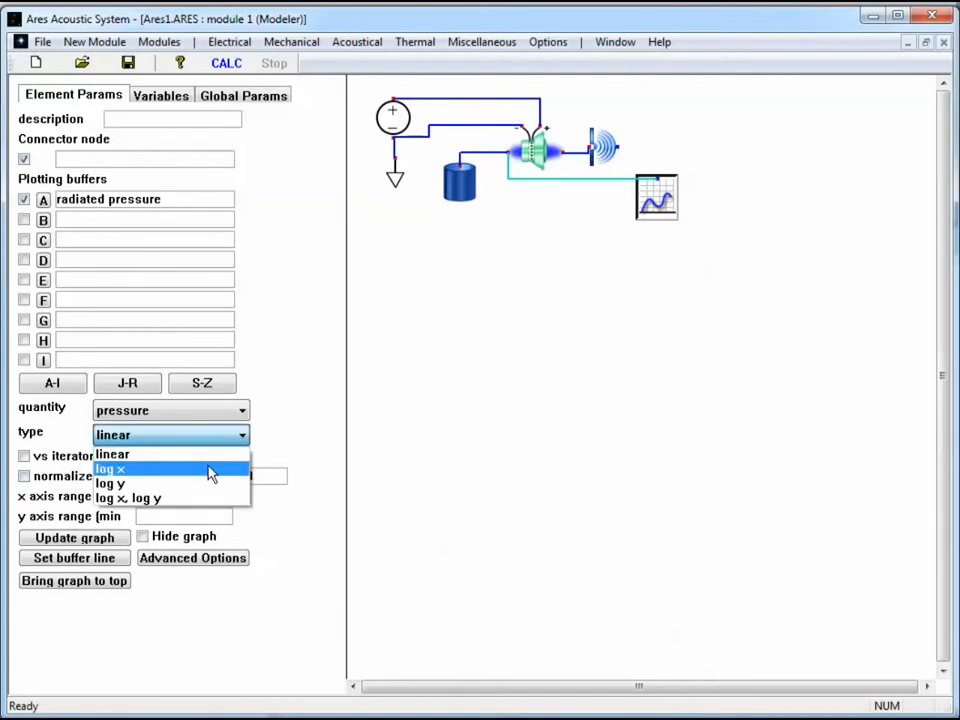
{"action": "left_click", "coordinate": [210, 470]}
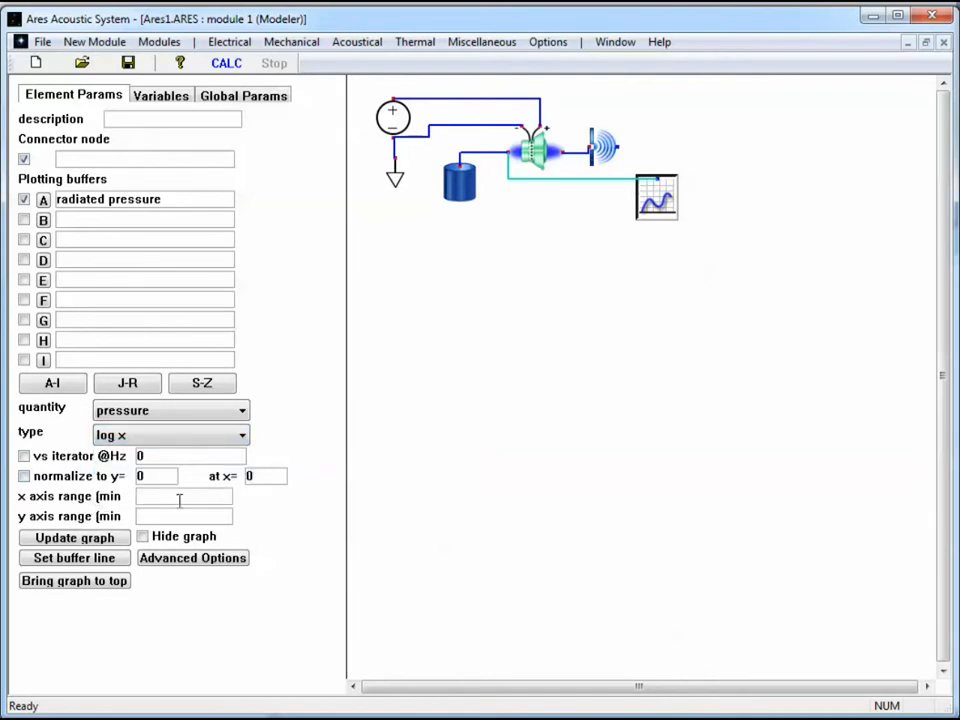
Limit the graph to an x axis range of 200 5000 and a y axis range of 50 100.
{"action": "left_click", "coordinate": [184, 499]}
{"action": "type", "text": "200 5000"}
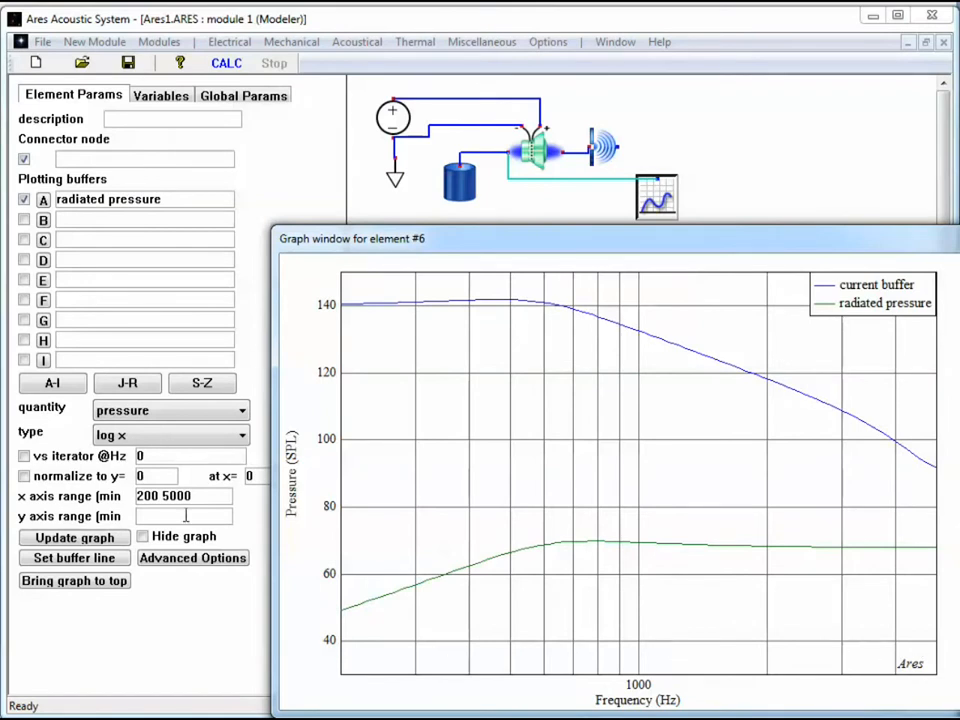
{"action": "left_click", "coordinate": [185, 515]}
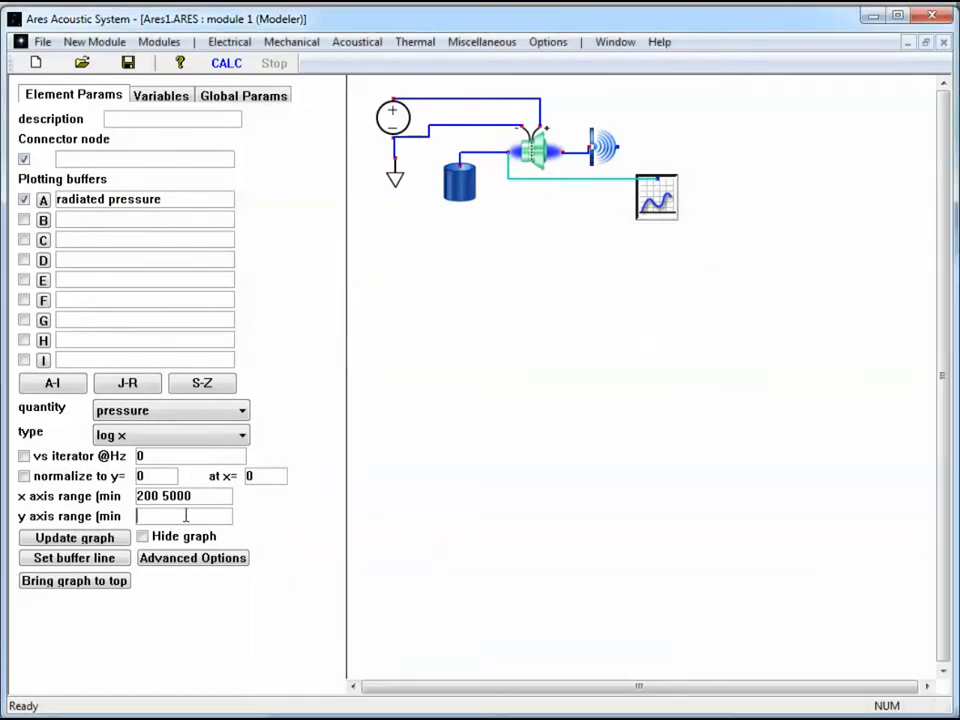
{"action": "type", "text": "50 "}
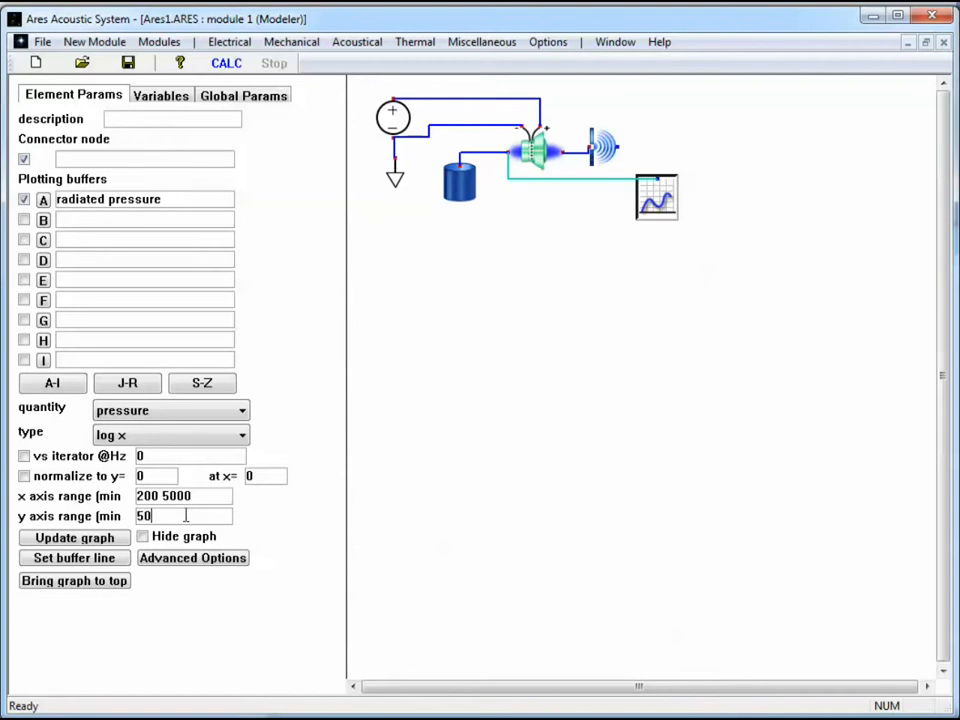
{"action": "type", "text": "100"}
{"action": "key", "text": "Return"}
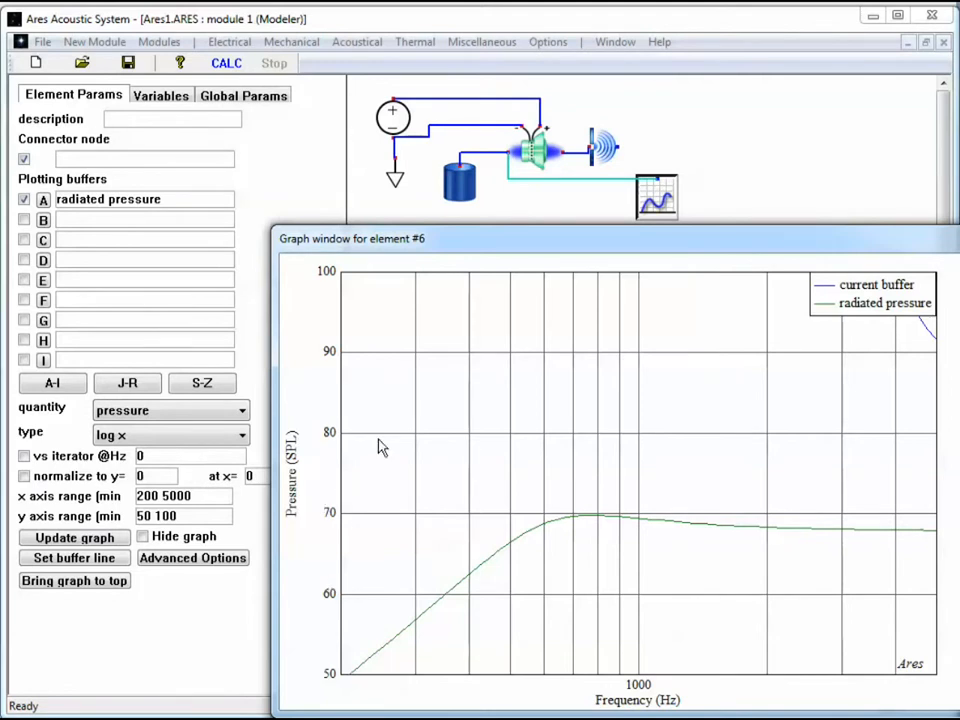
Reduce the y axis range to only a minimum of 50 and update the graph.
{"action": "left_click", "coordinate": [193, 516]}
{"action": "key", "text": "BackSpace"}
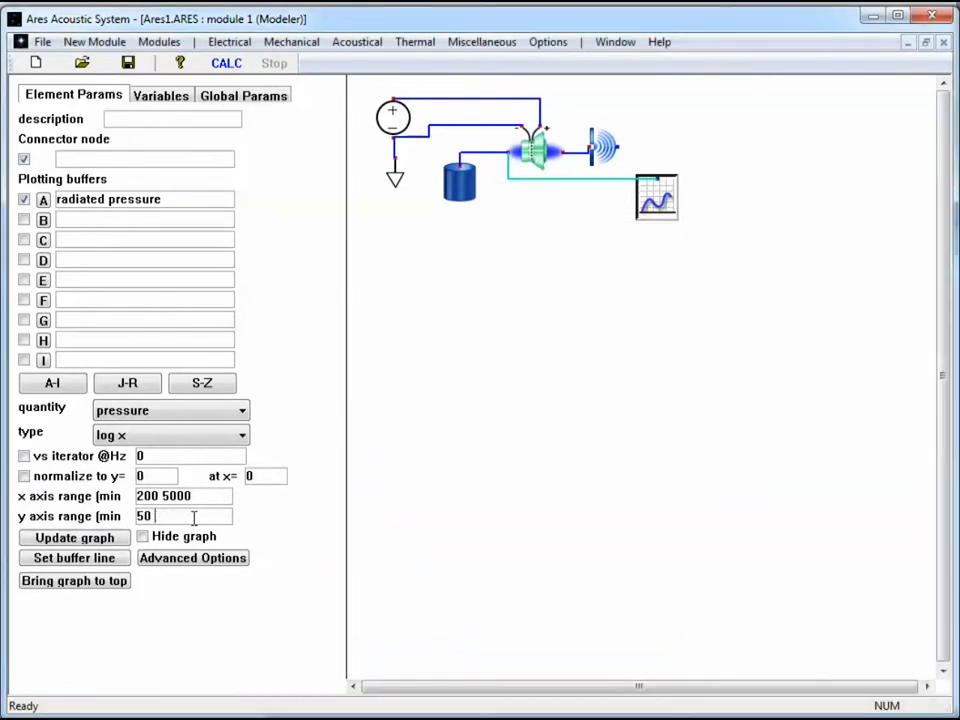
{"action": "key", "text": "Home"}
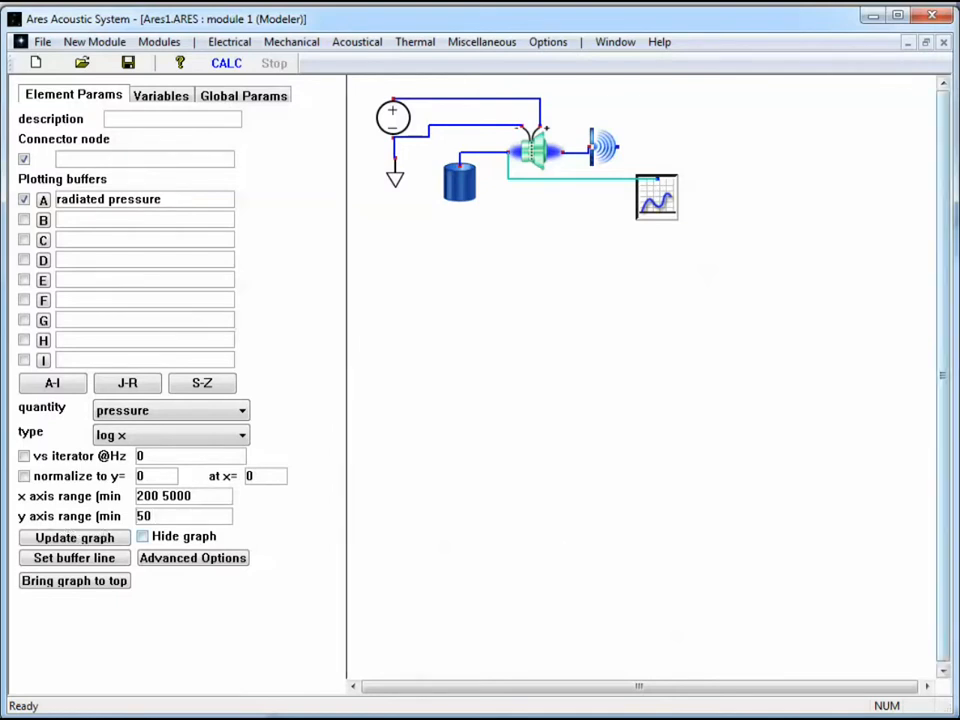
{"action": "key", "text": "Return"}
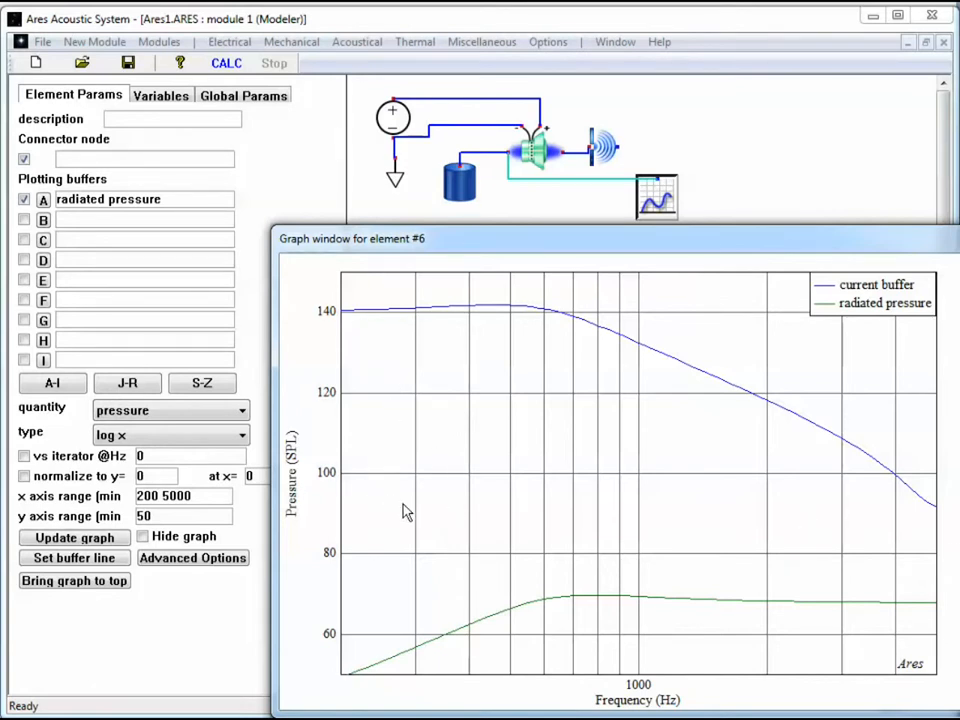
Clear both the y axis range and the x axis range of the graph.
{"action": "left_click_drag", "start_coordinate": [212, 516], "coordinate": [43, 508]}
{"action": "key", "text": "BackSpace"}
{"action": "key", "text": "shift+Tab"}
{"action": "key", "text": "BackSpace"}
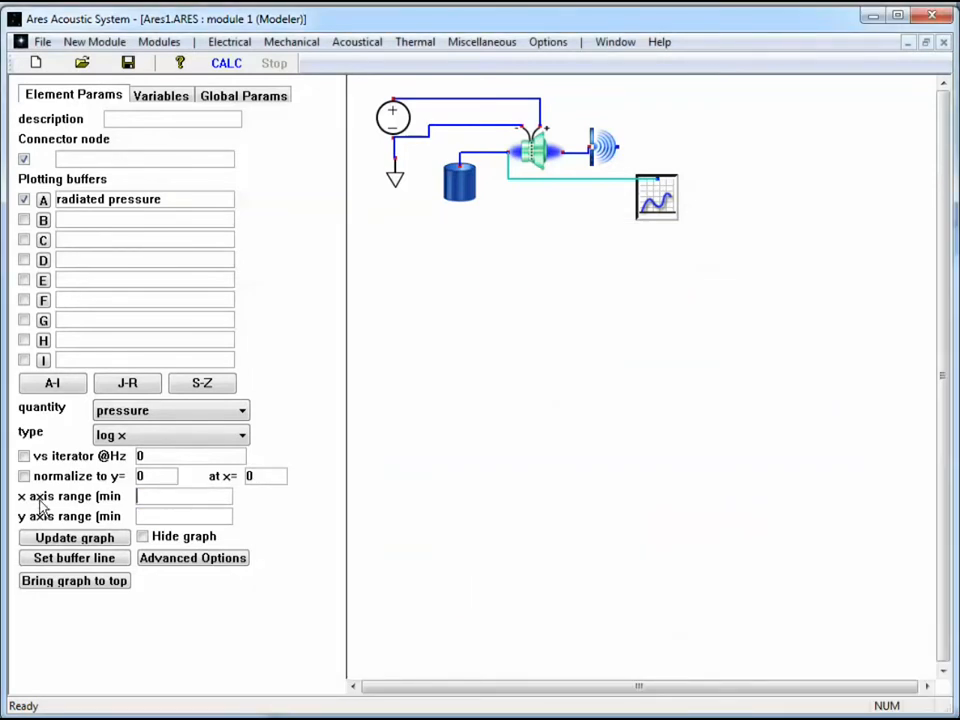
Add a second graph element above the first and connect it to the driver's positive electrical terminal.
{"action": "left_click", "coordinate": [490, 44]}
{"action": "left_click", "coordinate": [488, 64]}
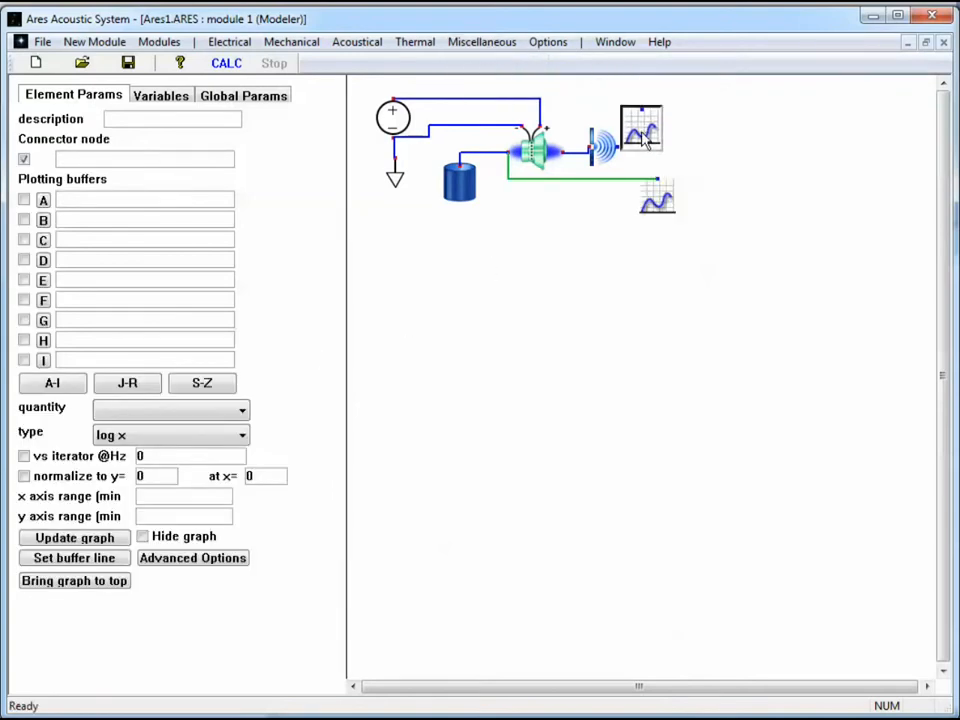
{"action": "left_click_drag", "start_coordinate": [668, 106], "coordinate": [540, 124]}
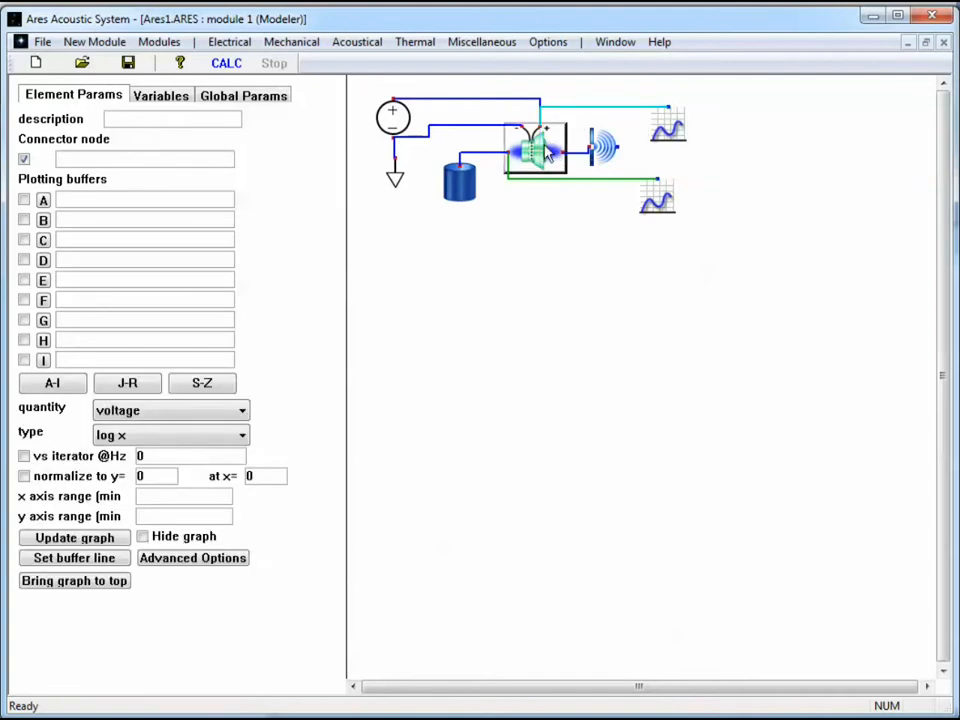
Shrink the new voltage graph's window and arrange it alongside the pressure graph's window.
{"action": "left_click_drag", "start_coordinate": [2, 30], "coordinate": [132, 47]}
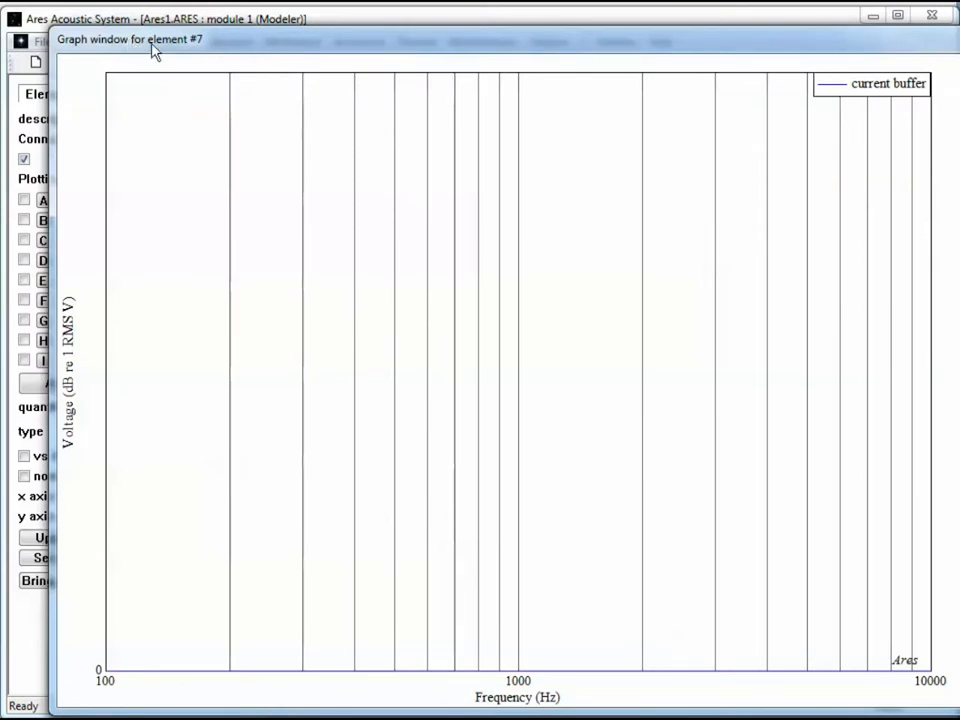
{"action": "left_click_drag", "start_coordinate": [954, 31], "coordinate": [604, 253]}
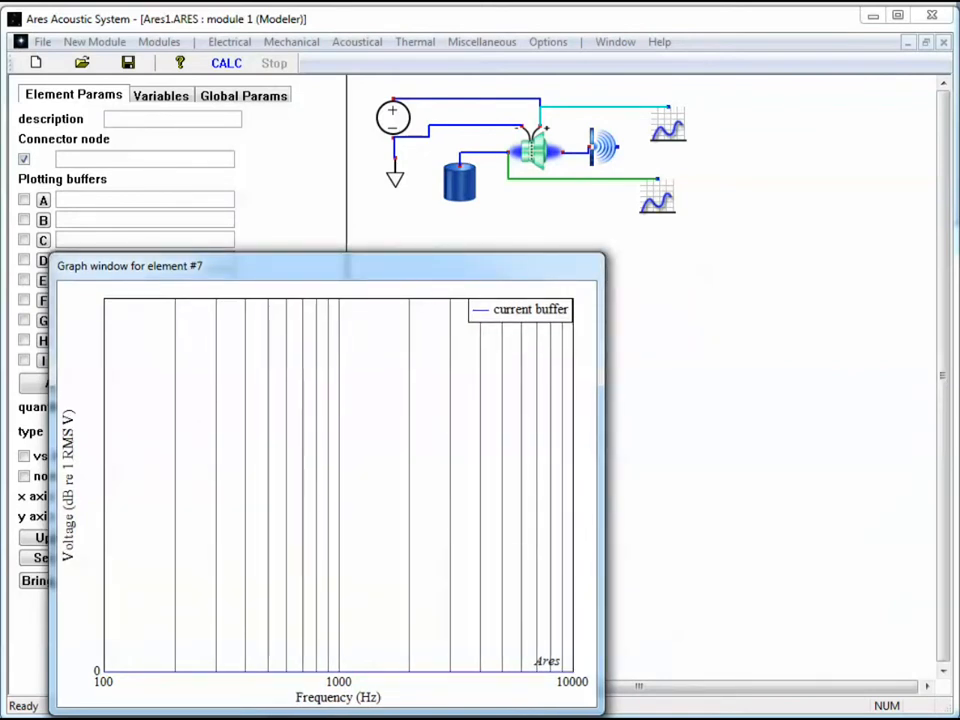
{"action": "key", "text": "alt+Tab"}
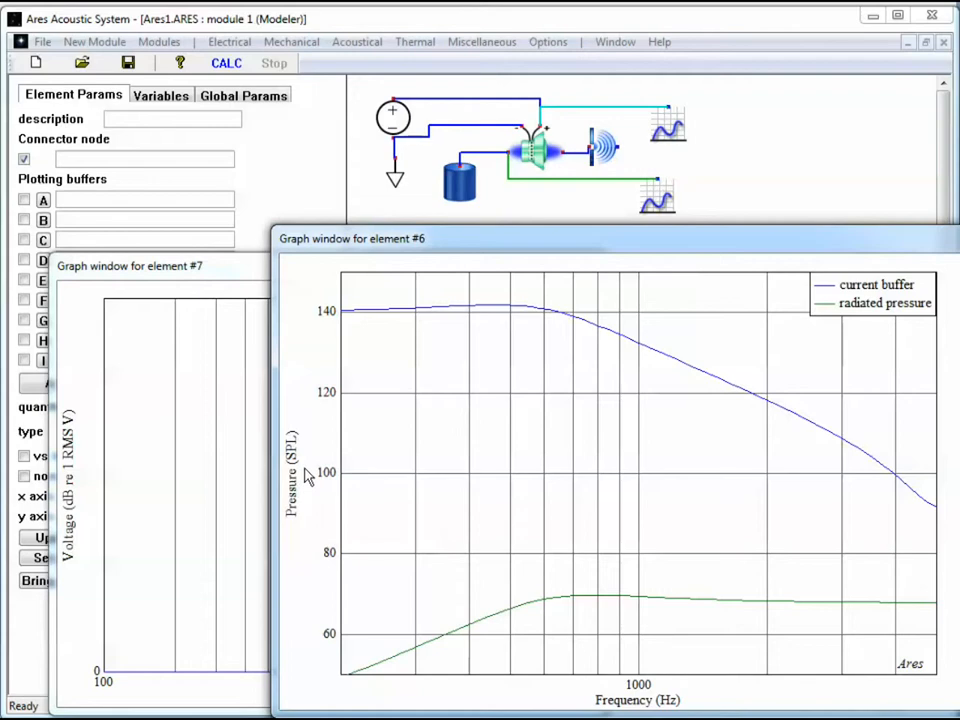
{"action": "left_click_drag", "start_coordinate": [212, 272], "coordinate": [121, 272]}
Hide the pressure graph, check which graph windows remain on display, and turn hiding off again.
{"action": "left_click", "coordinate": [658, 200]}
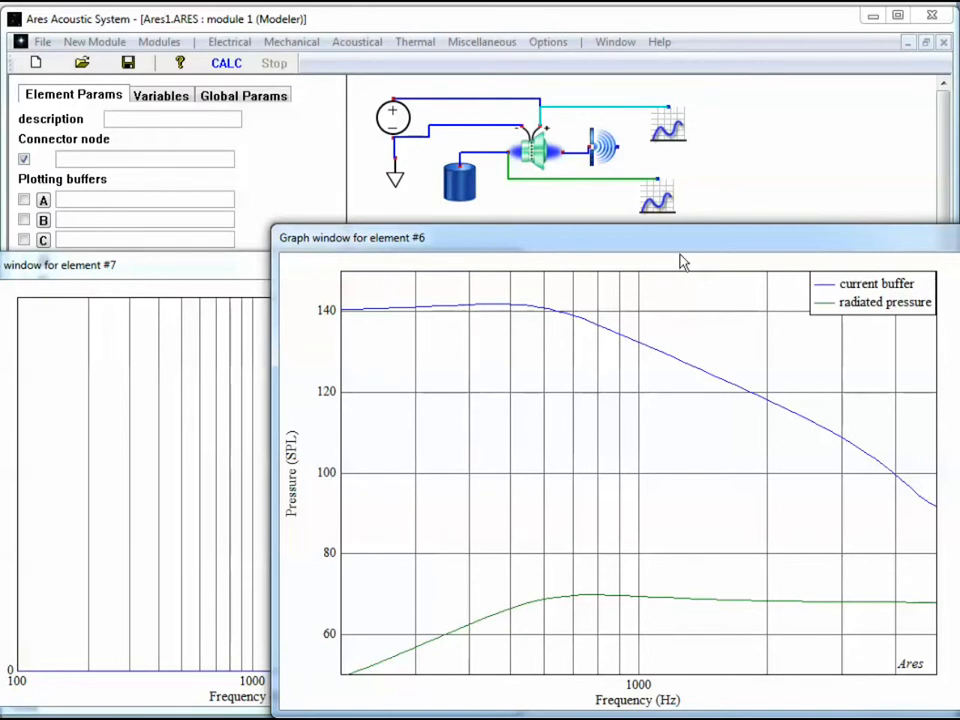
{"action": "left_click", "coordinate": [727, 160]}
{"action": "left_click", "coordinate": [657, 196]}
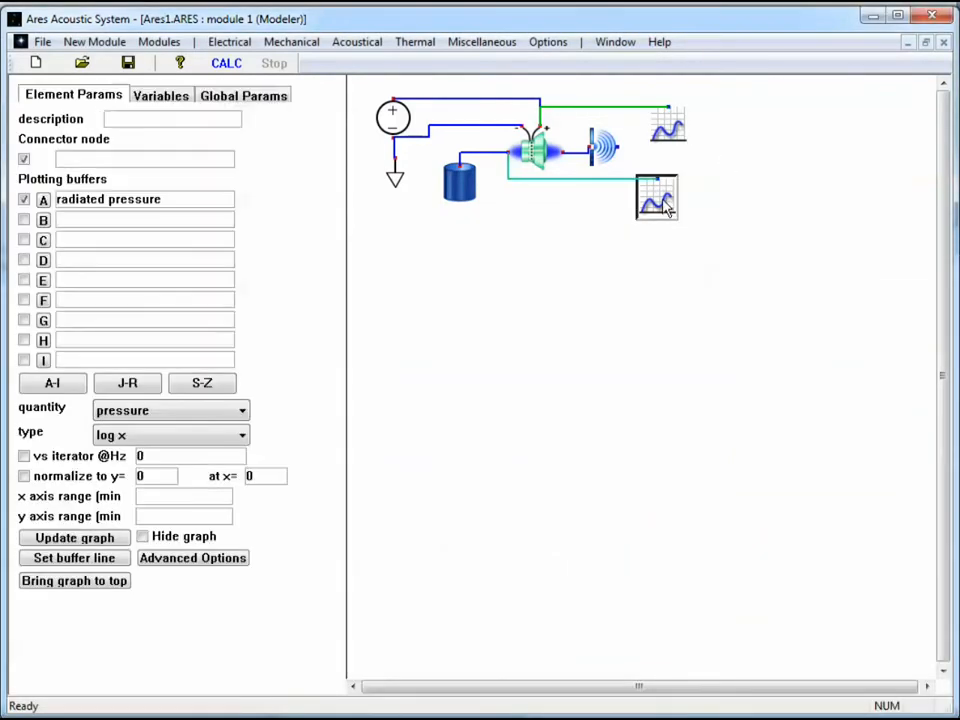
{"action": "left_click", "coordinate": [205, 537]}
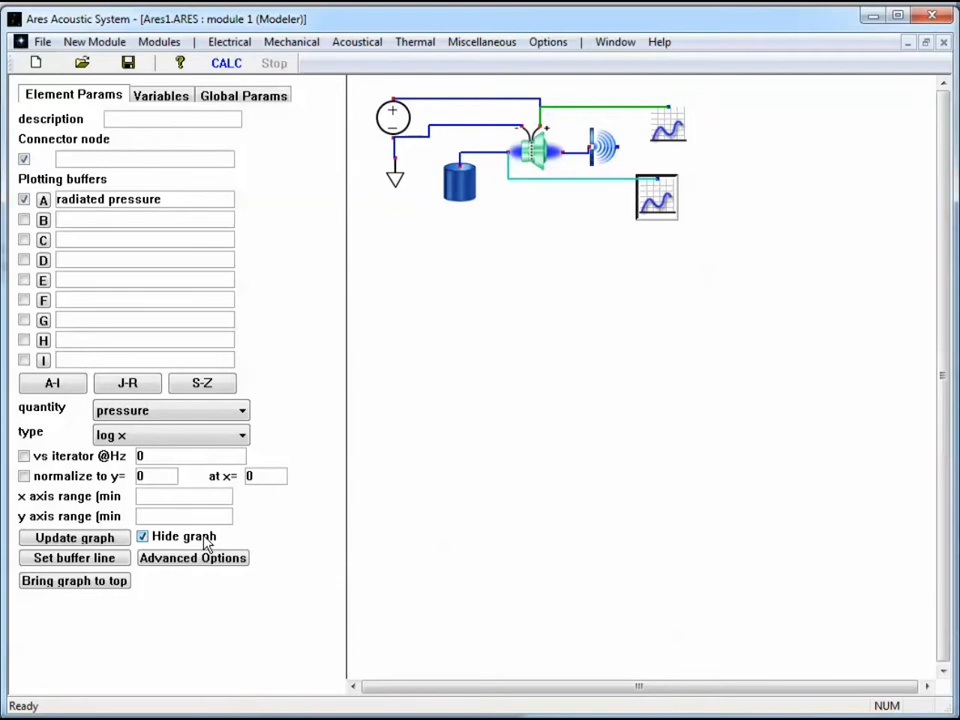
{"action": "left_click", "coordinate": [74, 580]}
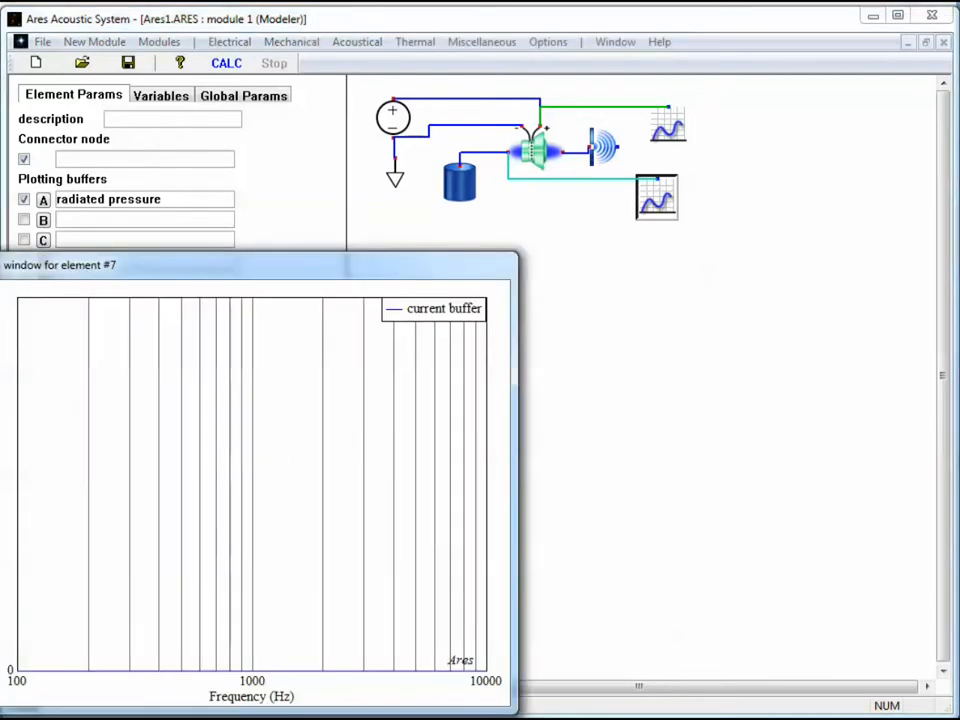
{"action": "left_click", "coordinate": [671, 465]}
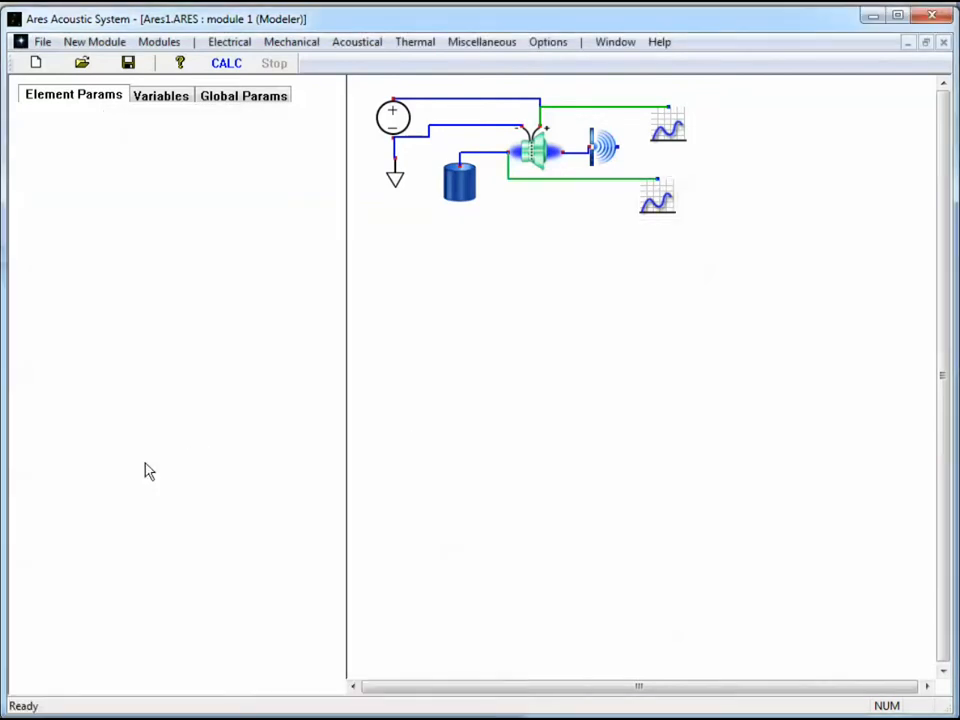
{"action": "left_click", "coordinate": [657, 198]}
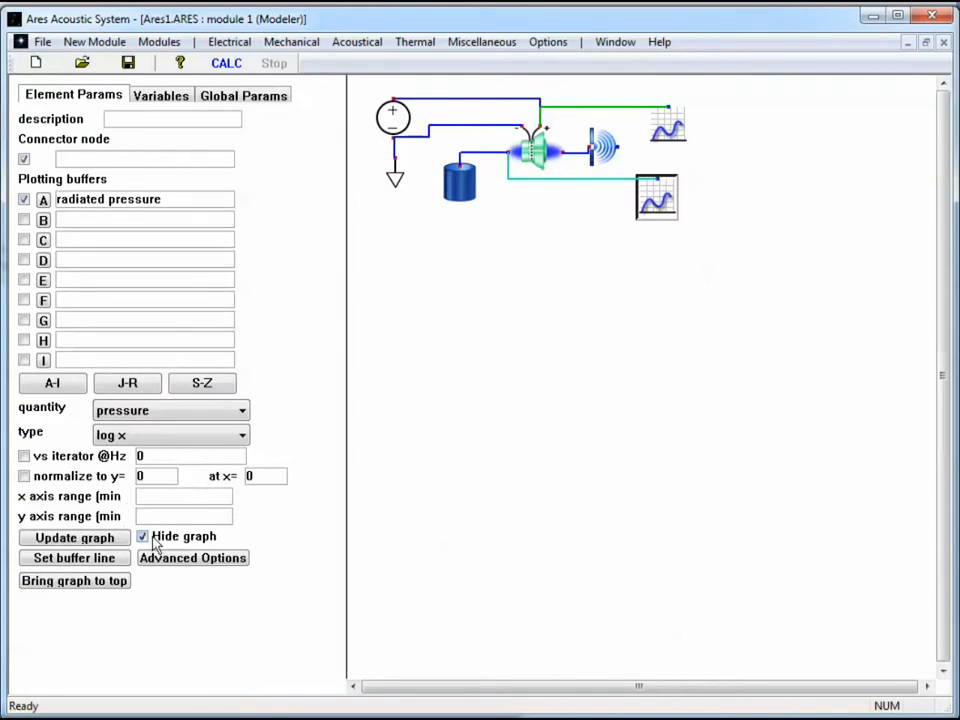
{"action": "left_click", "coordinate": [155, 542]}
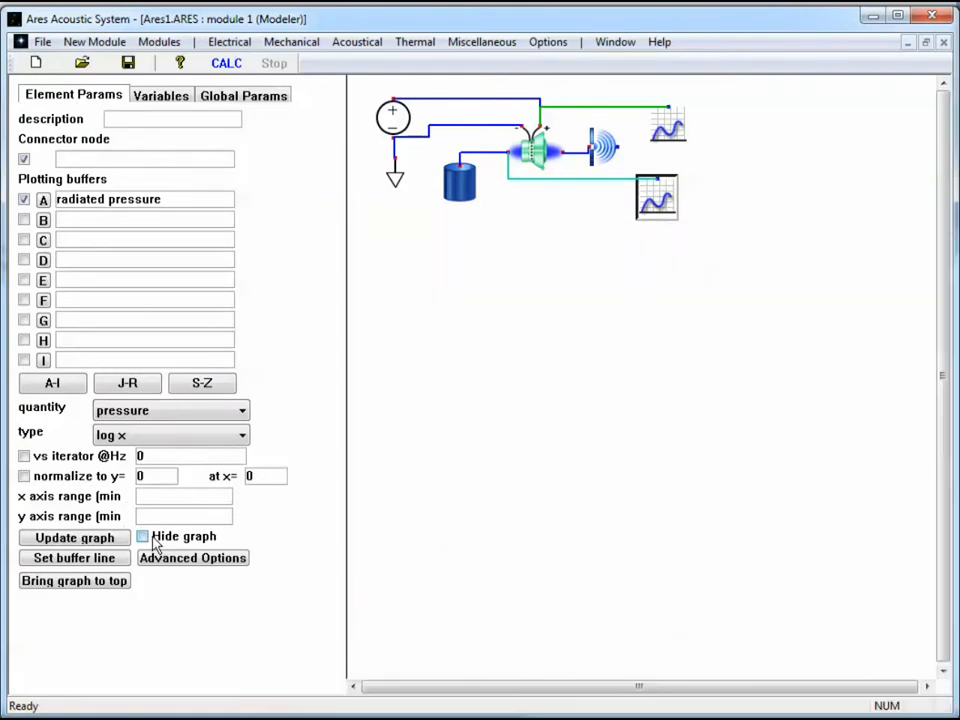
Set the upper graph element's quantity to impedance and bring its graph window into view.
{"action": "left_click", "coordinate": [678, 142]}
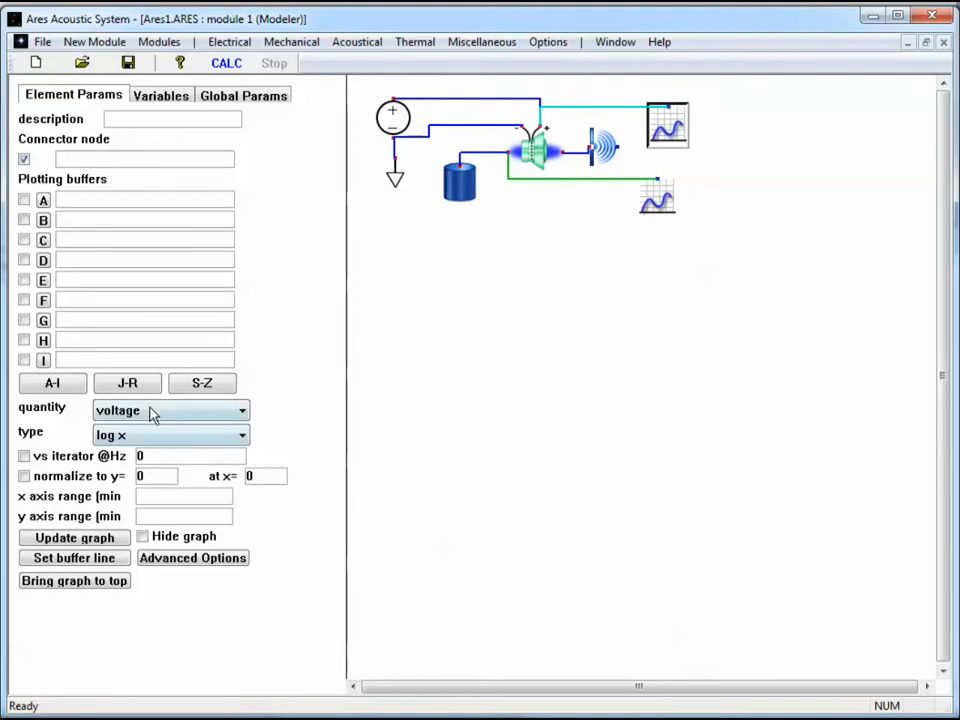
{"action": "left_click", "coordinate": [245, 412]}
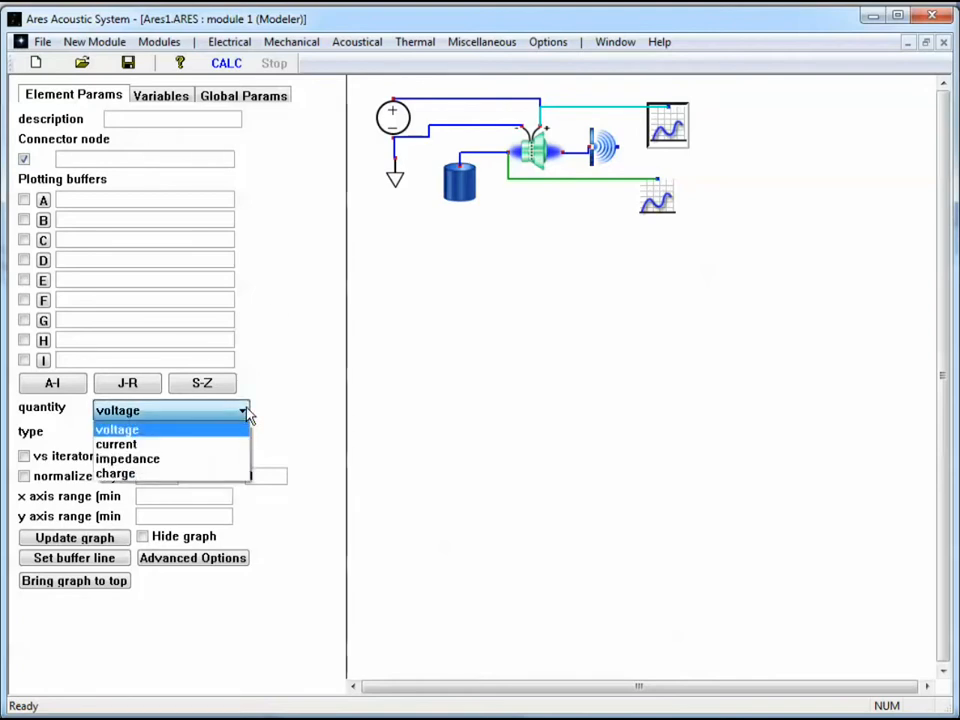
{"action": "left_click", "coordinate": [189, 459]}
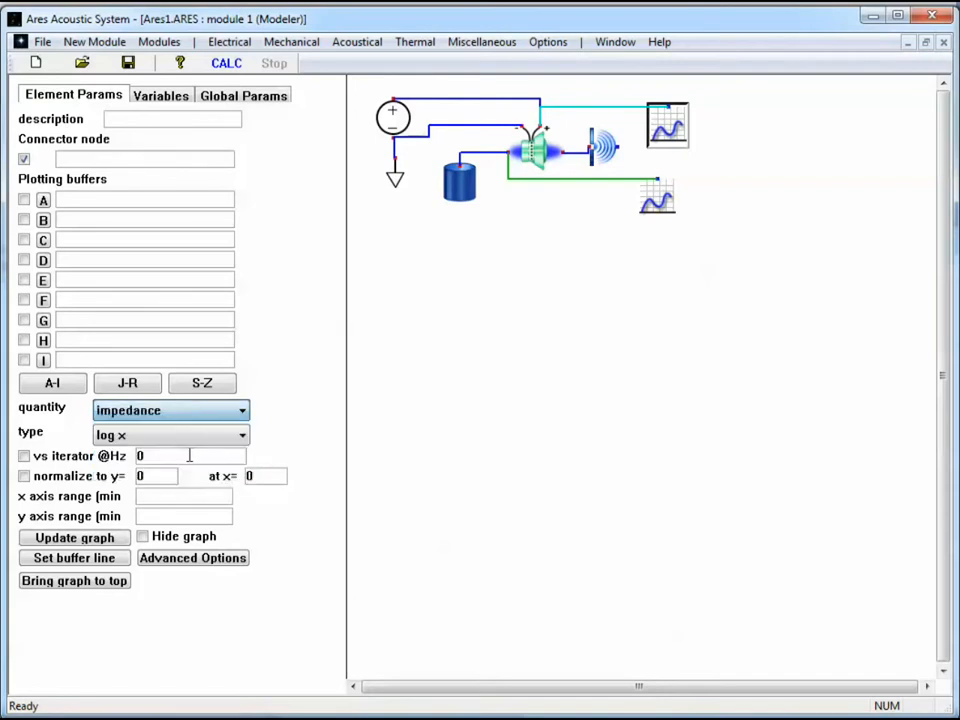
{"action": "left_click_drag", "start_coordinate": [5, 261], "coordinate": [368, 277]}
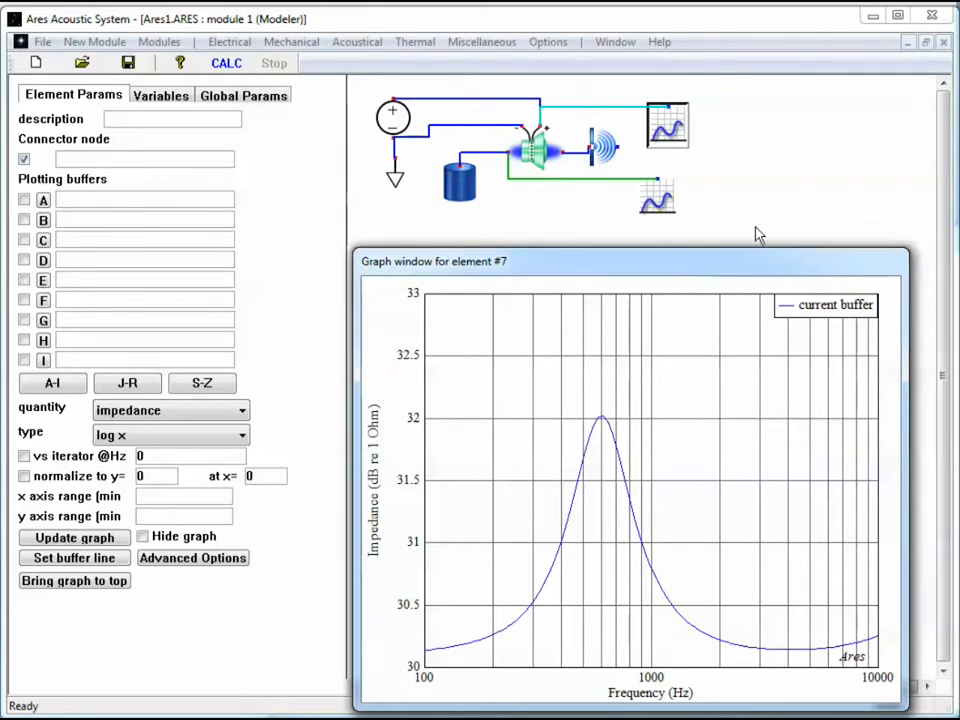
Delete the impedance graph element connected to the driver's positive terminal.
{"action": "left_click", "coordinate": [831, 184]}
{"action": "right_click", "coordinate": [684, 137]}
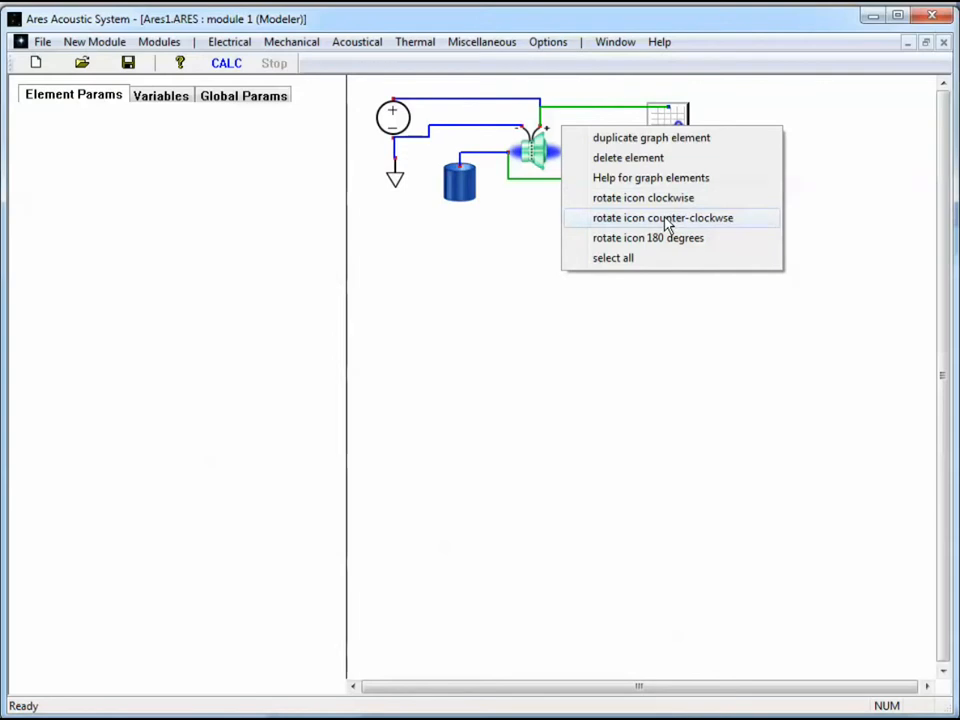
{"action": "left_click", "coordinate": [655, 158]}
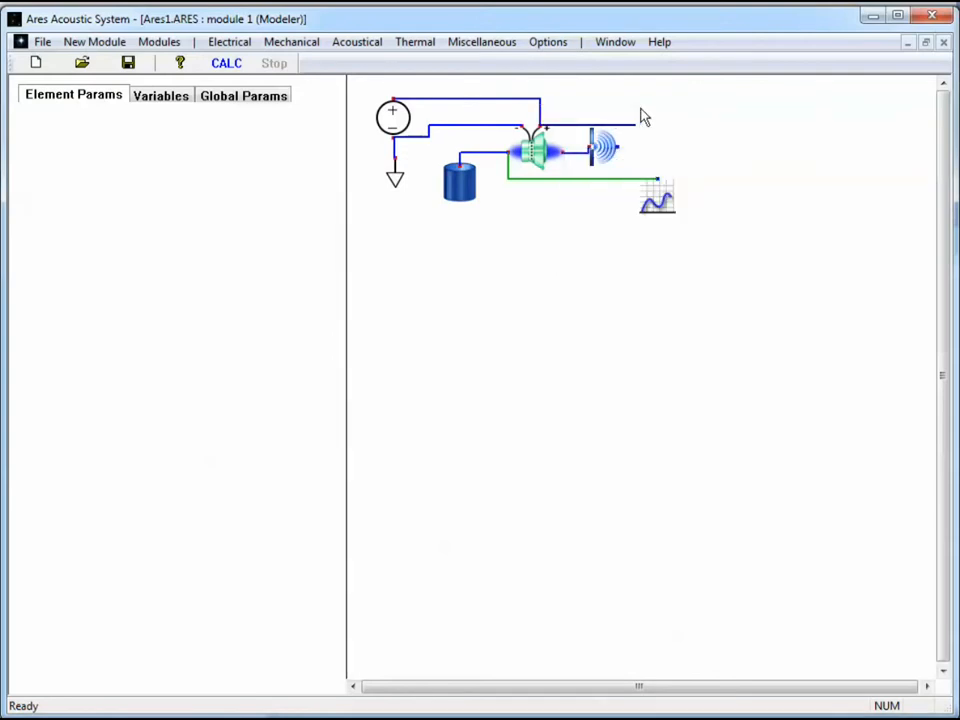
{"action": "left_click", "coordinate": [596, 330]}
Open the buffer line settings of the pressure graph and move the dialog clear of the schematic.
{"action": "left_click", "coordinate": [657, 196]}
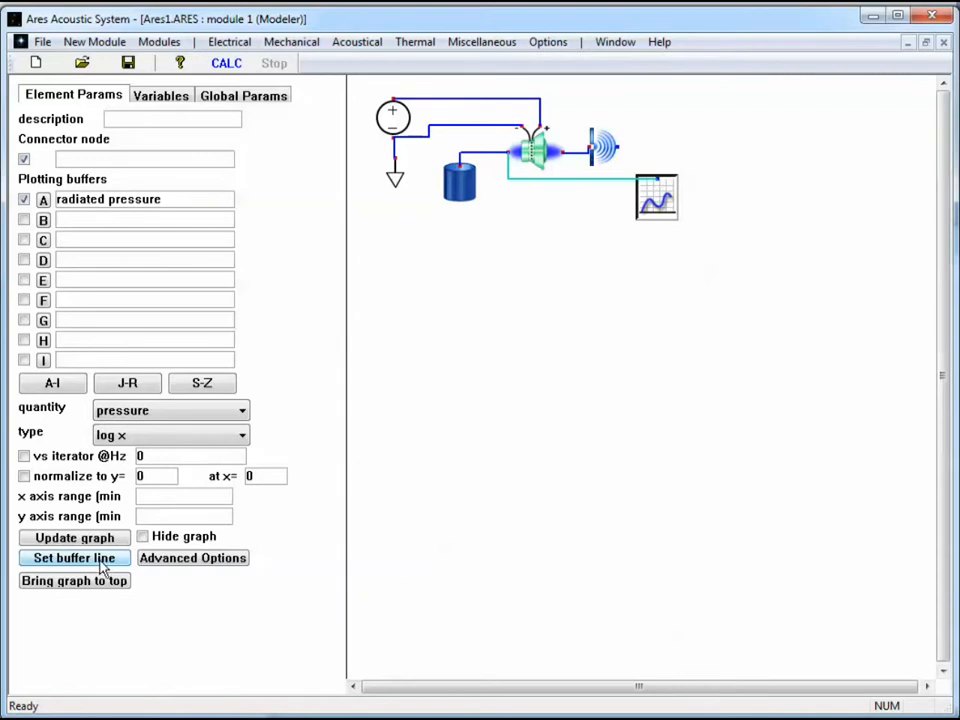
{"action": "left_click", "coordinate": [103, 568]}
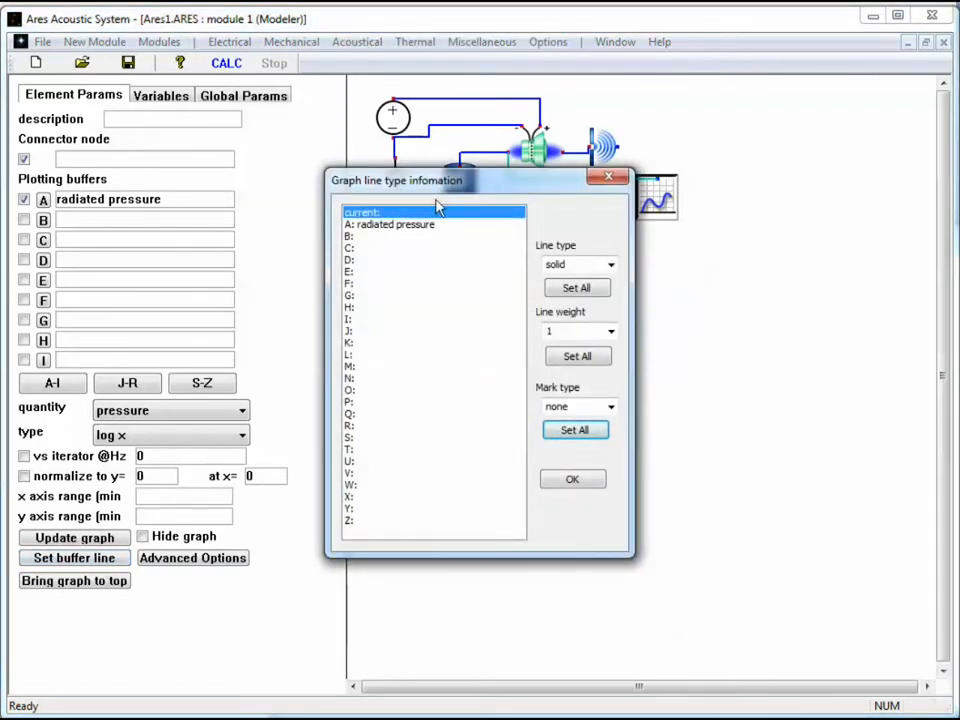
{"action": "left_click_drag", "start_coordinate": [471, 184], "coordinate": [175, 250]}
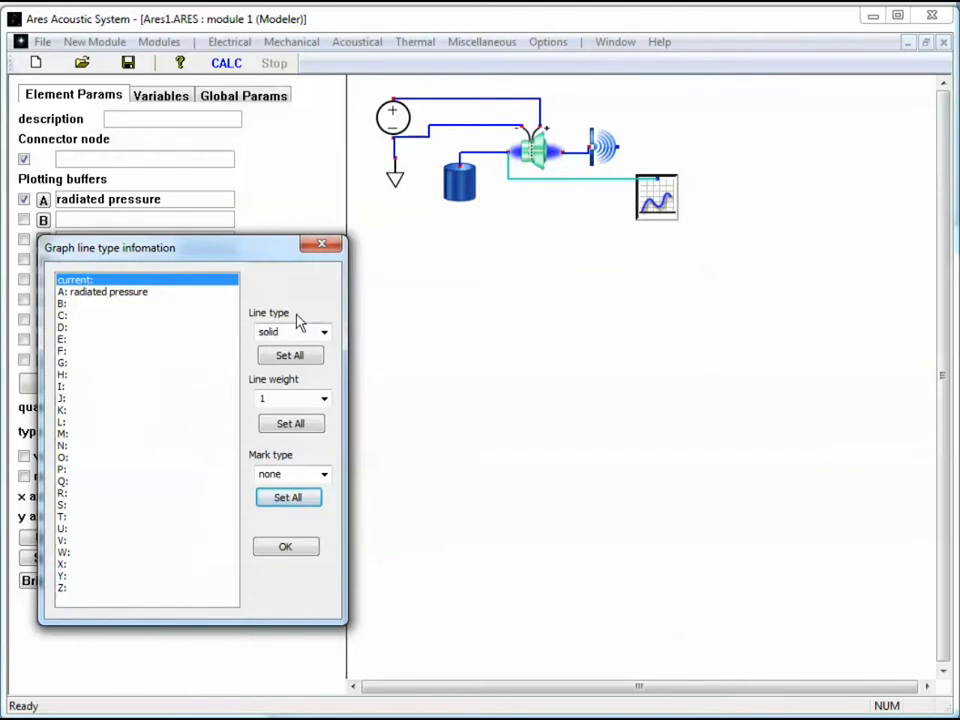
Review the available line type, line weight and mark type options for the current buffer.
{"action": "left_click", "coordinate": [324, 334]}
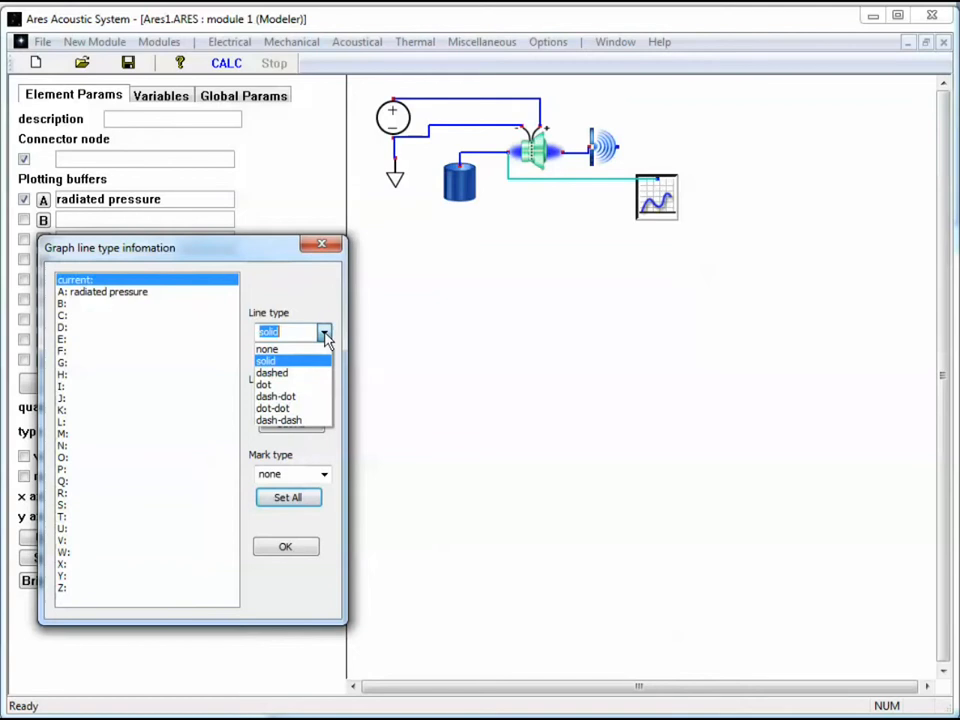
{"action": "left_click", "coordinate": [325, 335]}
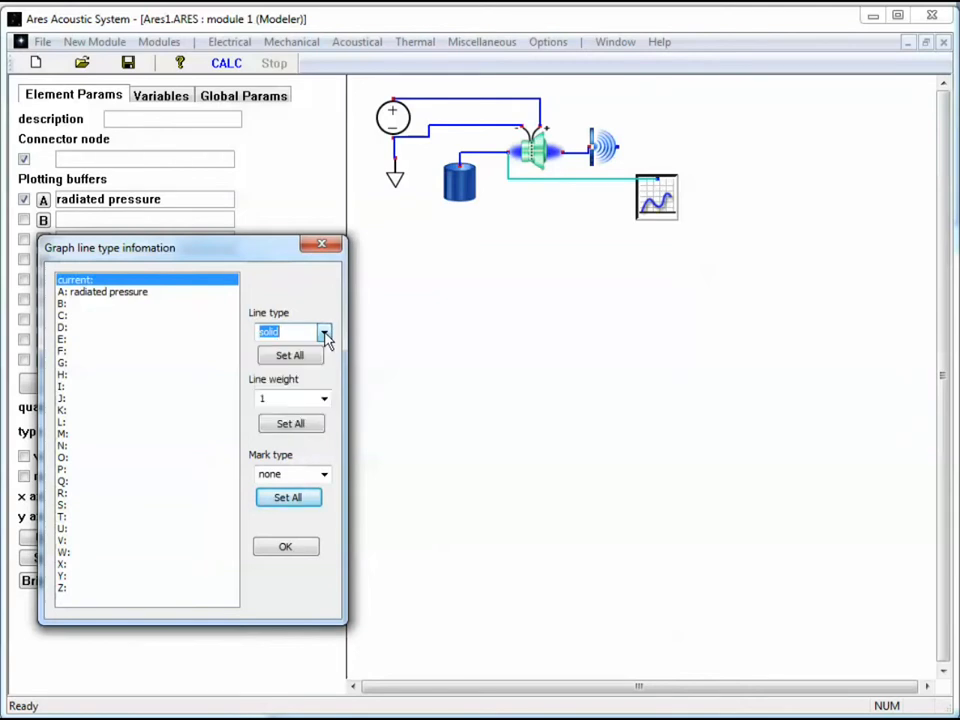
{"action": "left_click", "coordinate": [324, 401]}
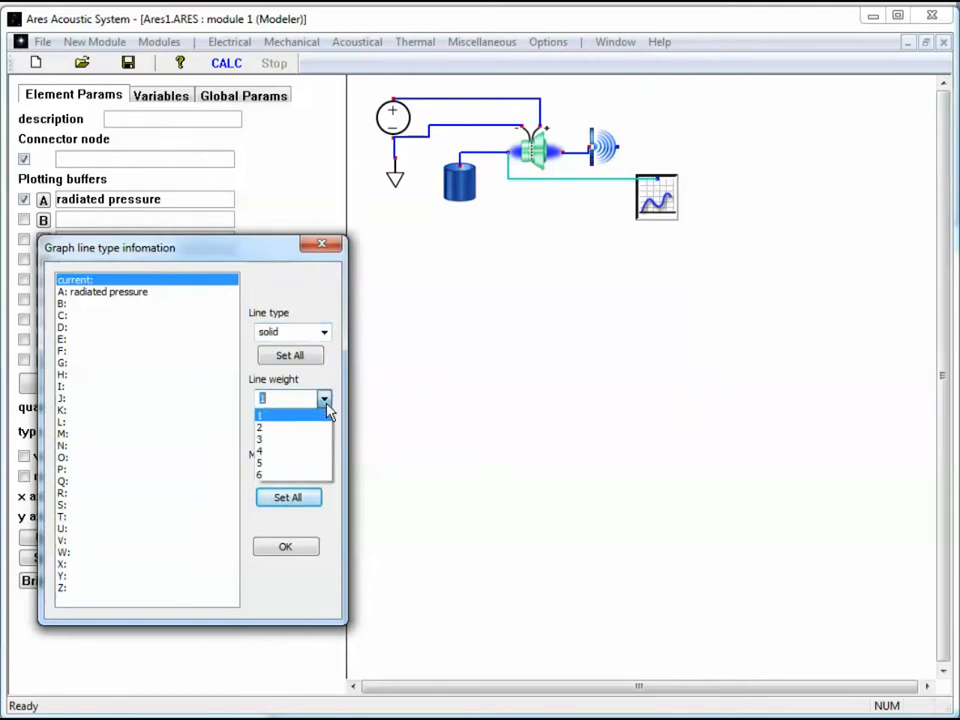
{"action": "left_click", "coordinate": [325, 405]}
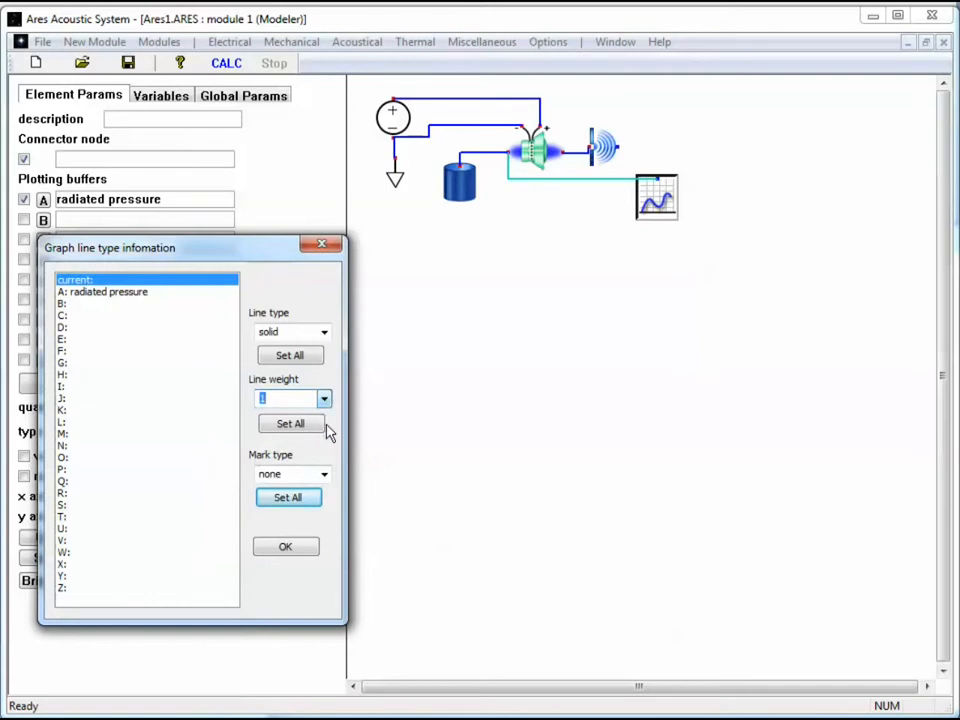
{"action": "left_click", "coordinate": [324, 476]}
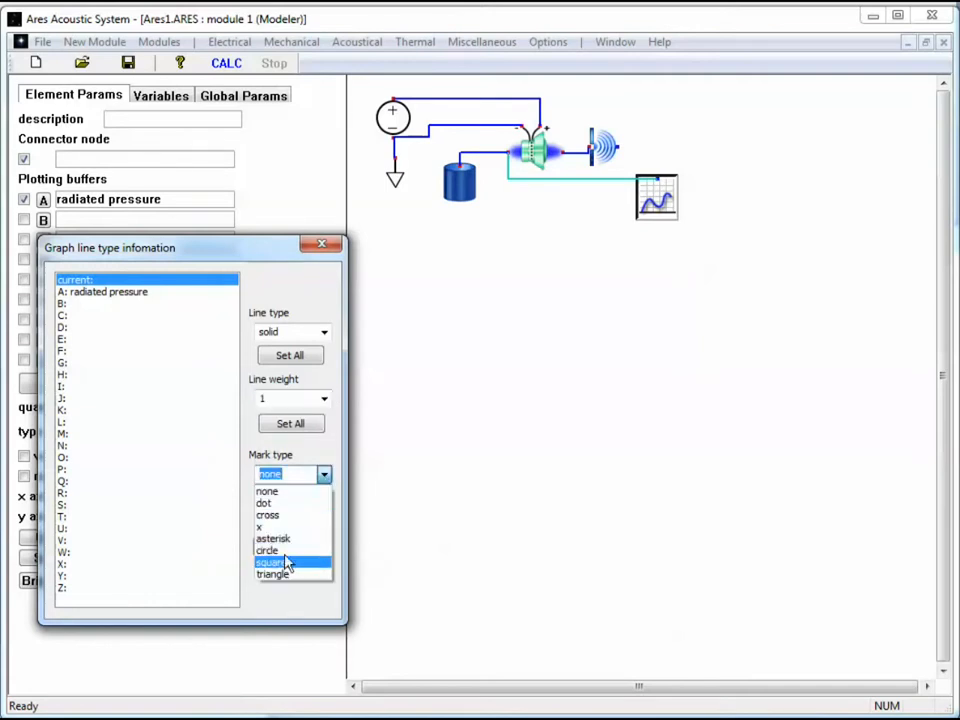
{"action": "left_click", "coordinate": [326, 477]}
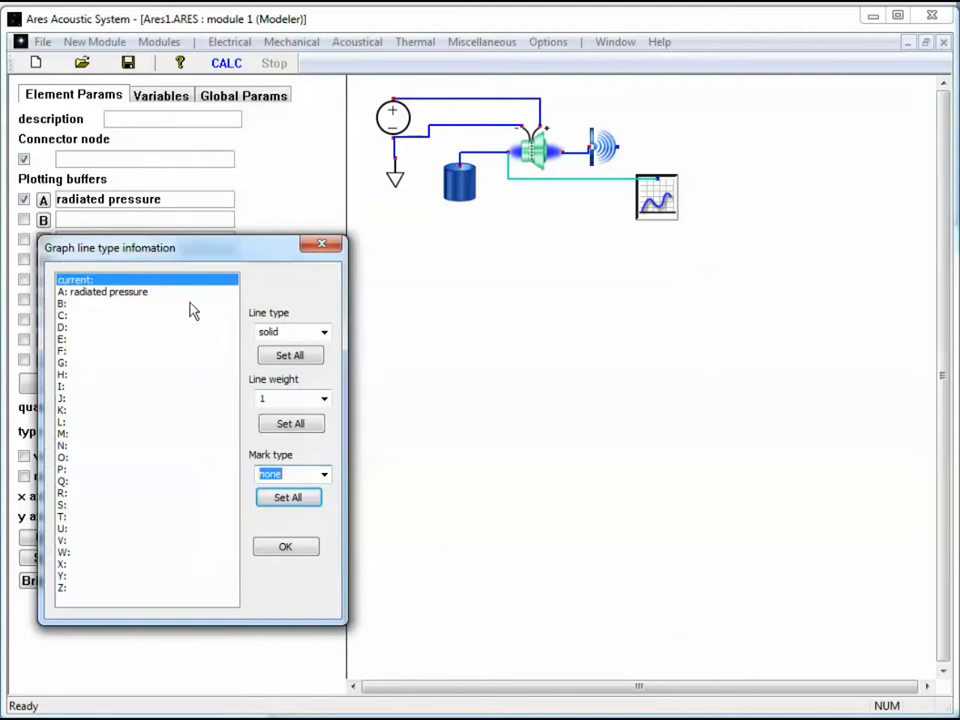
Set the current buffer's line weight to 3, check the graph, and apply that weight to all buffers.
{"action": "left_click", "coordinate": [325, 401]}
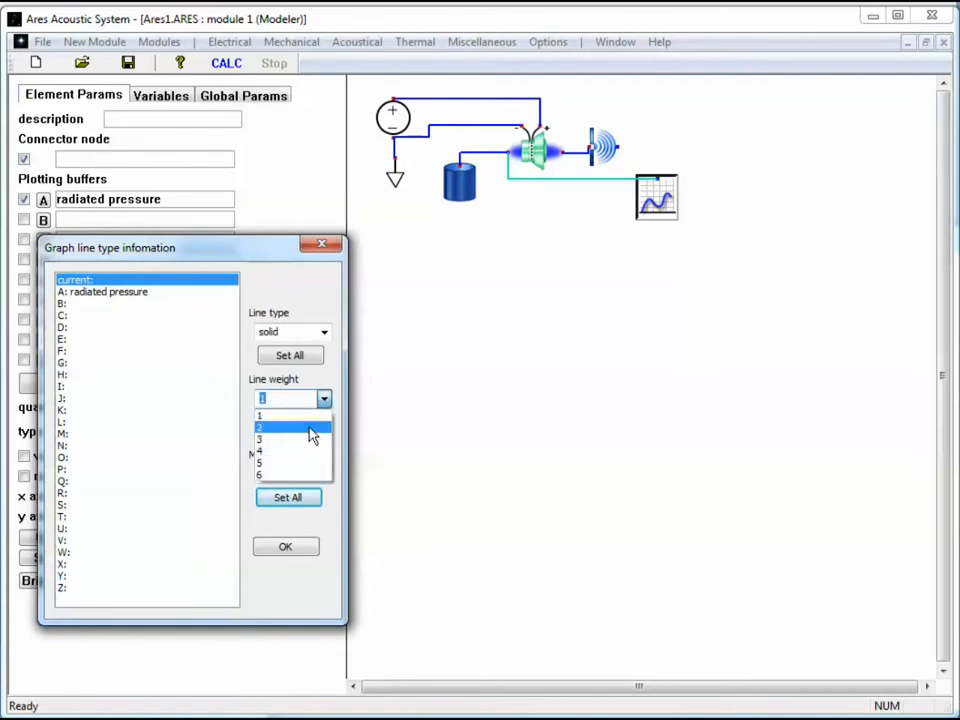
{"action": "left_click", "coordinate": [306, 444]}
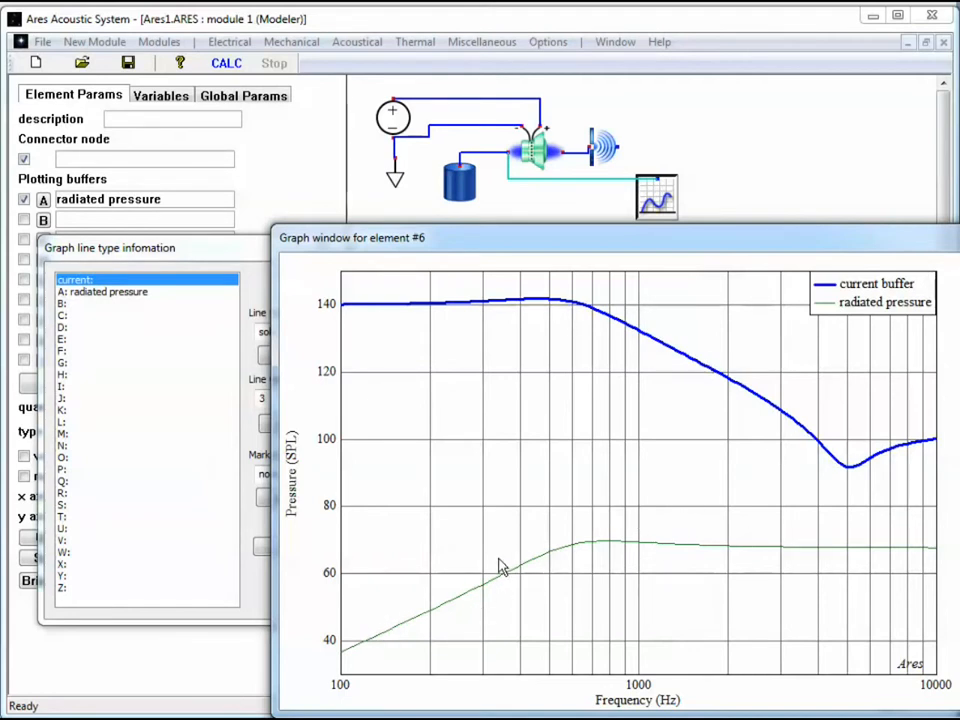
{"action": "left_click", "coordinate": [240, 257]}
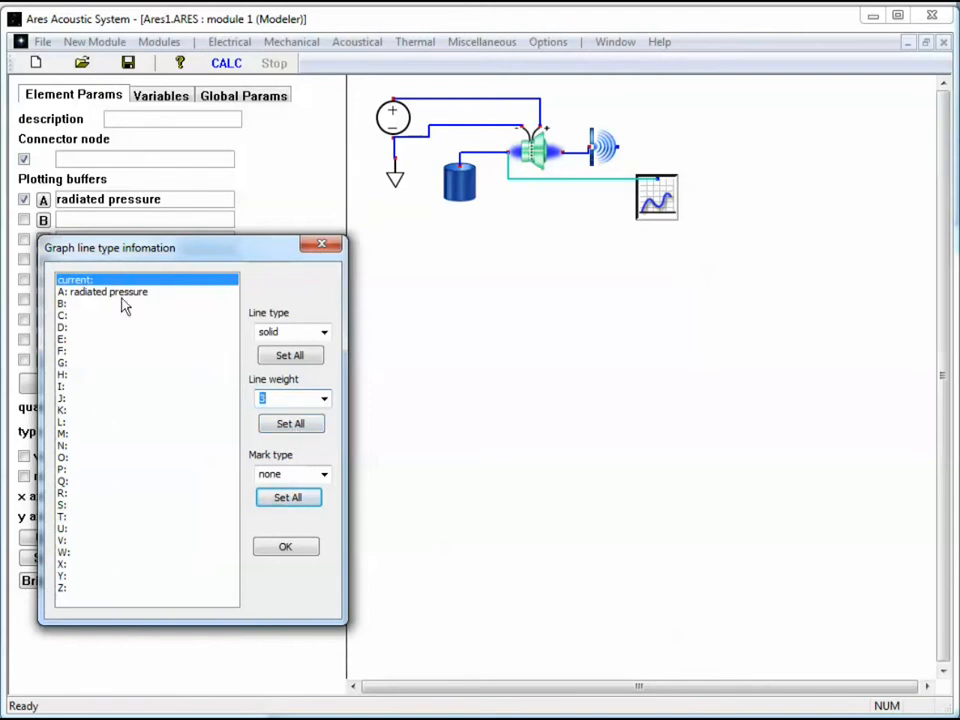
{"action": "left_click", "coordinate": [284, 426]}
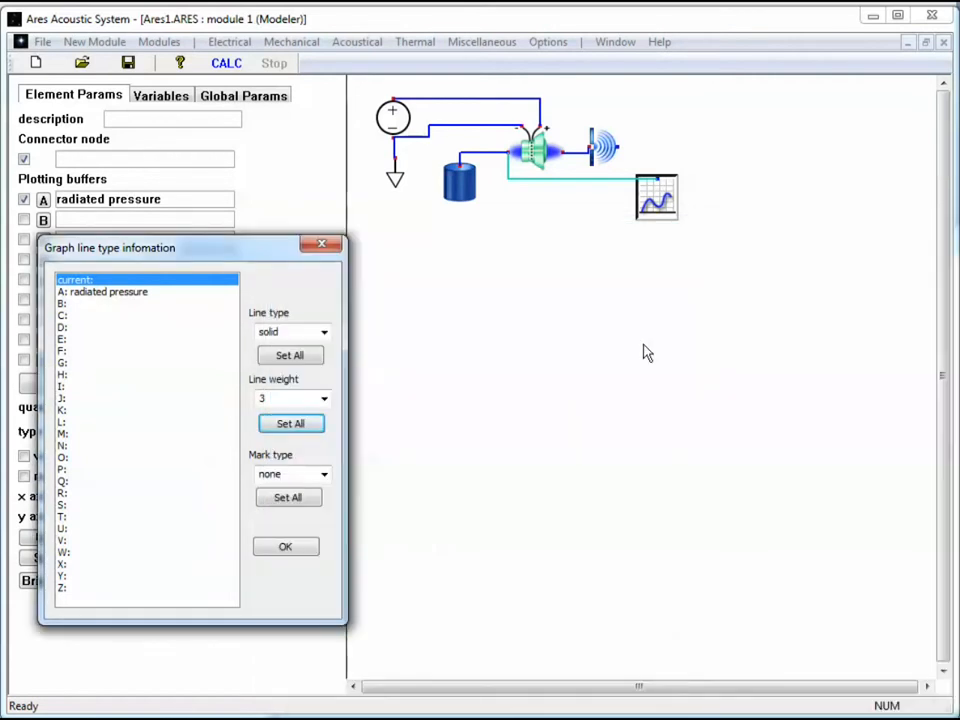
Try circle marks on the current buffer's curve, view the graph, and set the mark type back to none.
{"action": "left_click", "coordinate": [325, 477]}
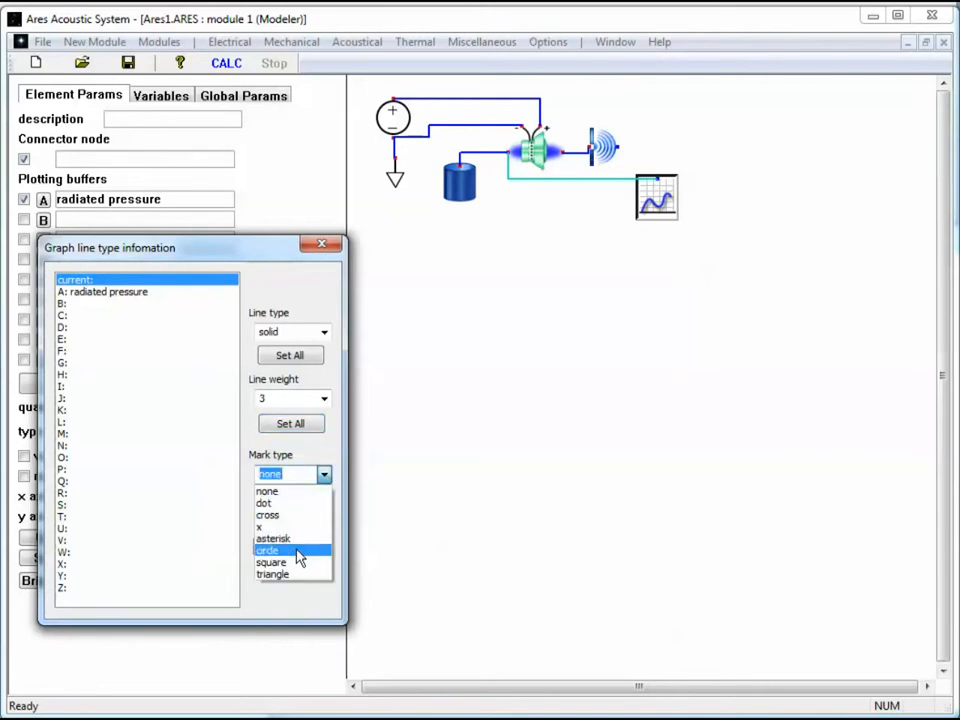
{"action": "left_click", "coordinate": [298, 551]}
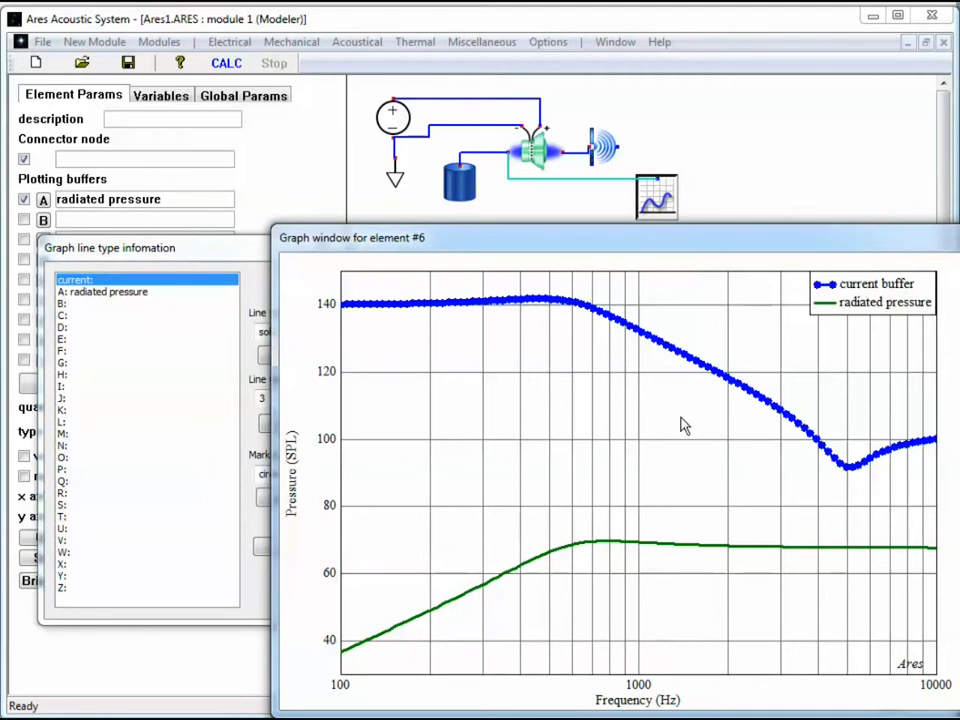
{"action": "left_click", "coordinate": [222, 249]}
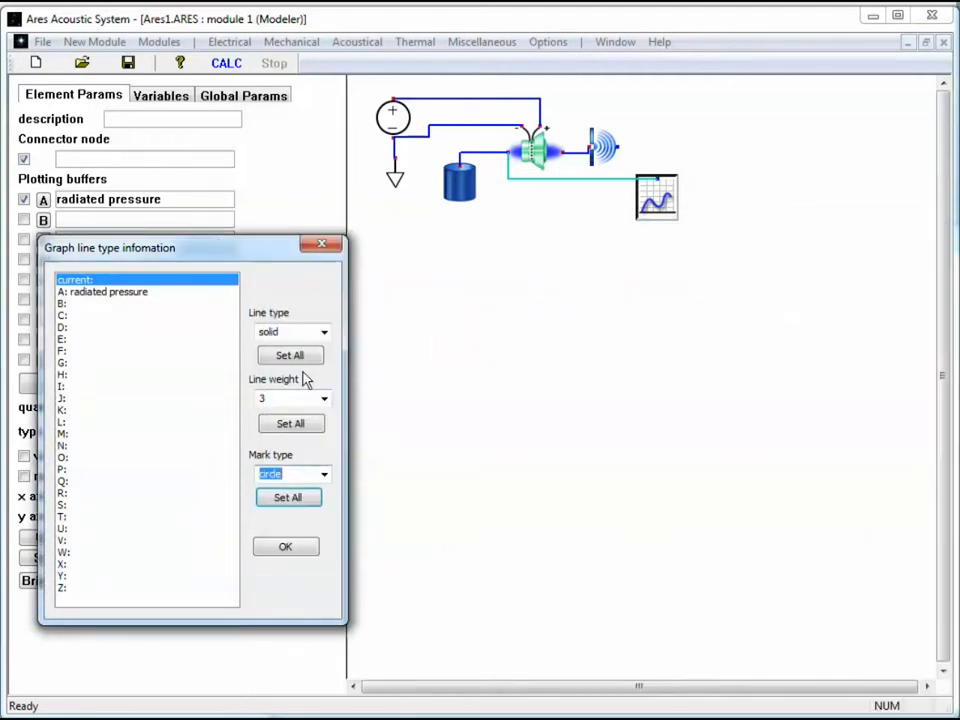
{"action": "left_click", "coordinate": [324, 476]}
{"action": "left_click", "coordinate": [313, 494]}
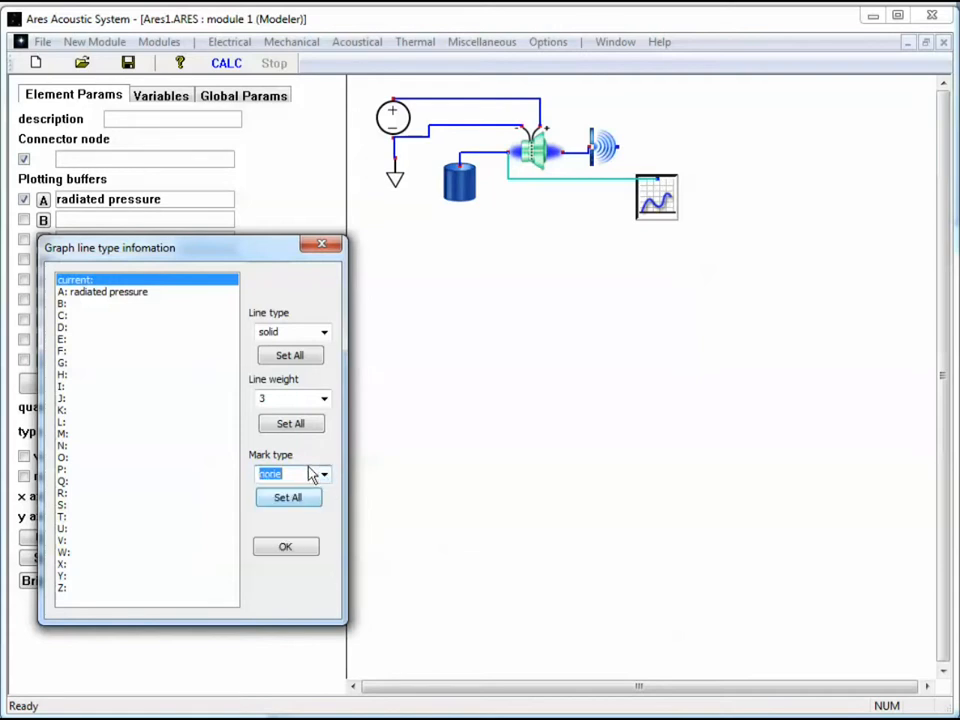
Set the current buffer's line weight to 1 and close the buffer line settings.
{"action": "left_click", "coordinate": [322, 400]}
{"action": "left_click", "coordinate": [315, 427]}
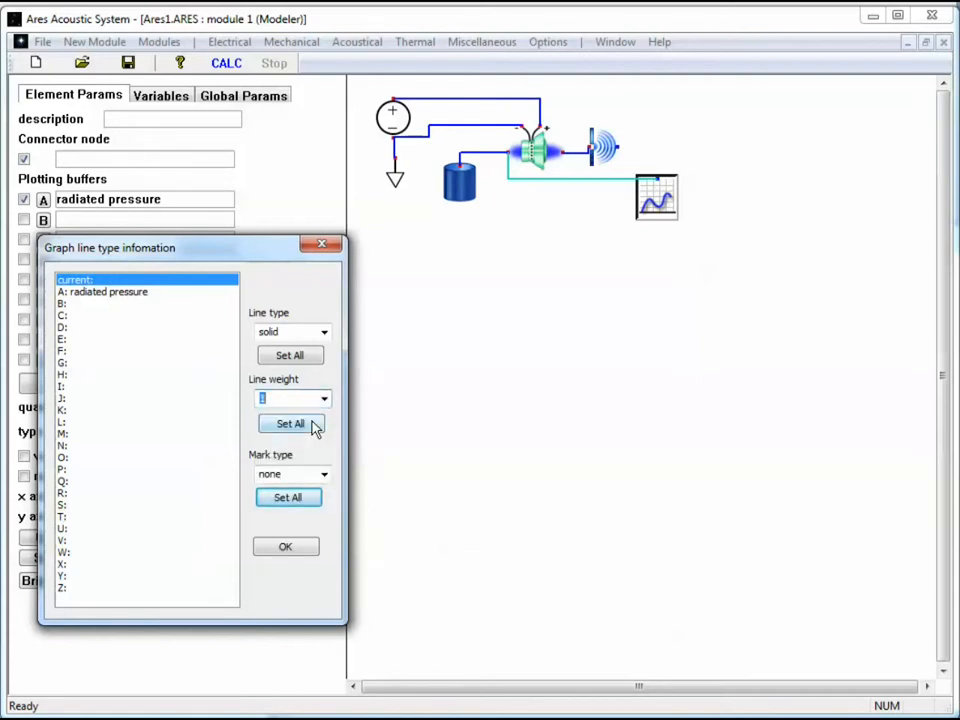
{"action": "left_click", "coordinate": [300, 549]}
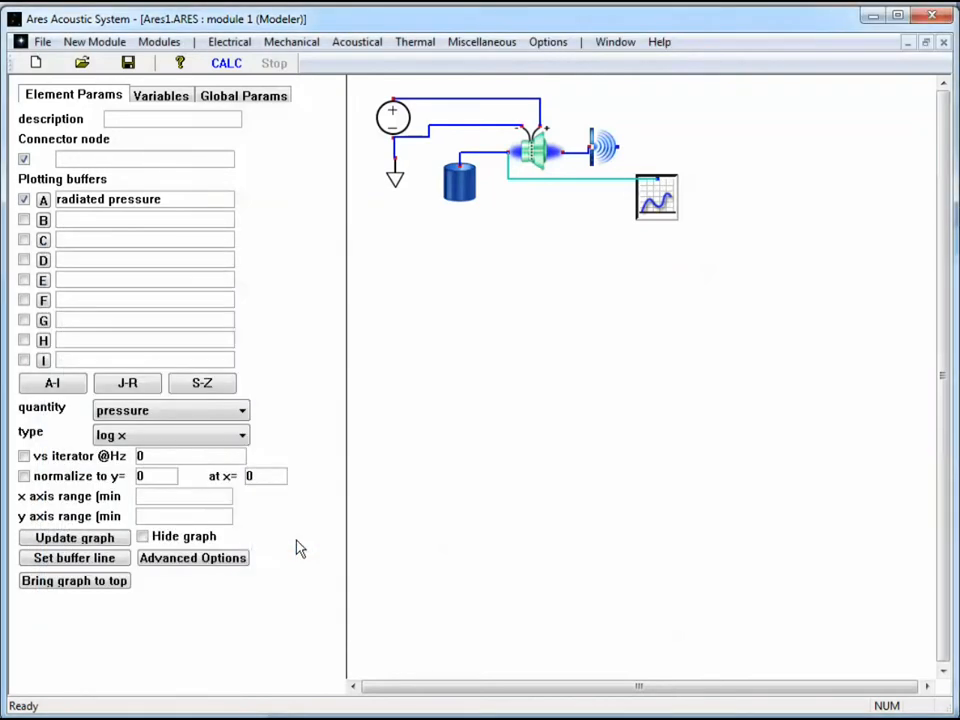
Reconnect the graph from the speaker's rear node to the radiation element's output node and stop plotting buffer A.
{"action": "left_click", "coordinate": [507, 178]}
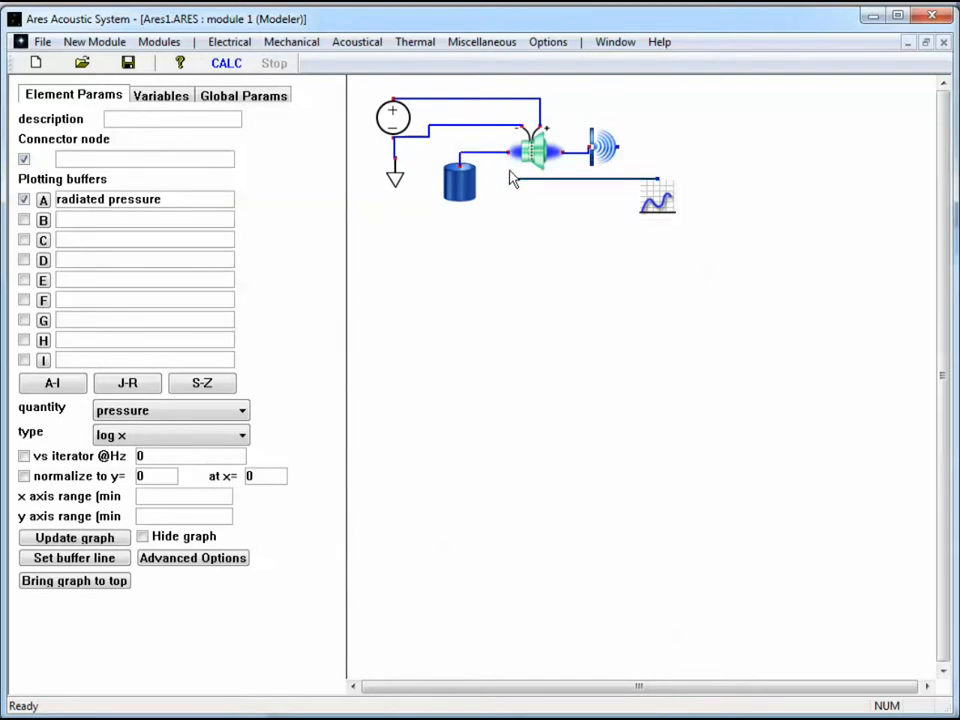
{"action": "left_click", "coordinate": [620, 152]}
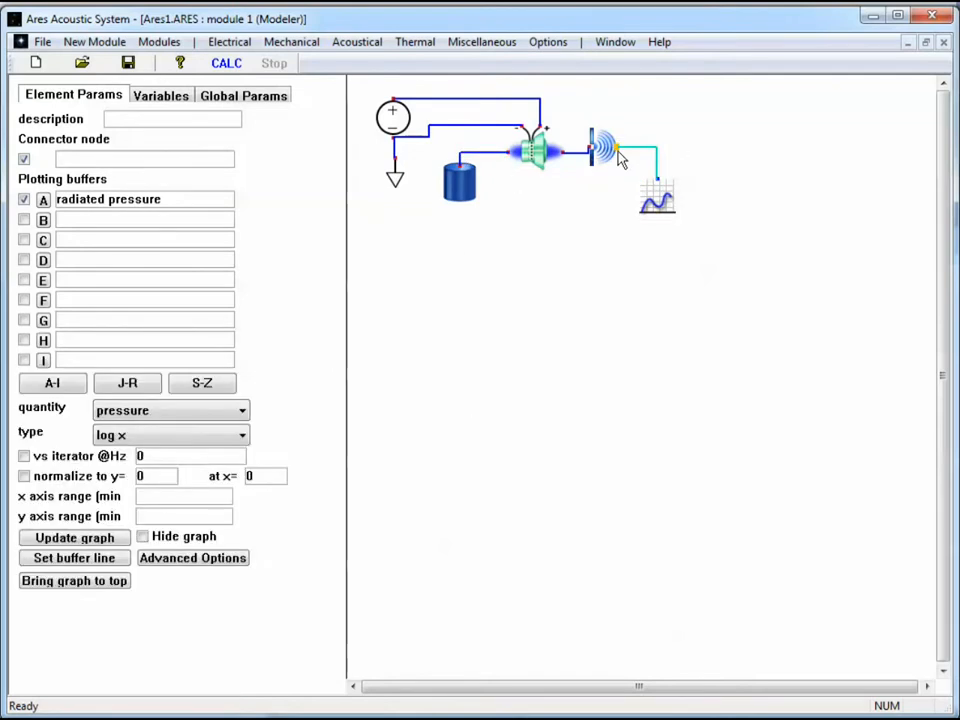
{"action": "left_click", "coordinate": [24, 200]}
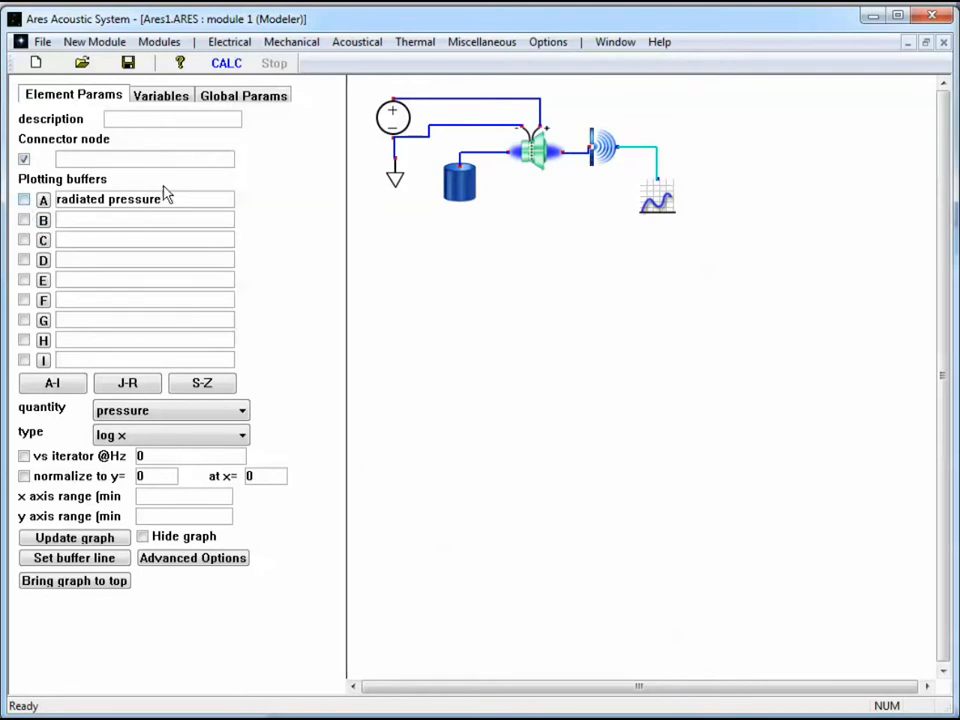
Iterate the volume's diameter D over five values from 5 to 20 mm, plot the results and move the legend below the curves.
{"action": "left_click", "coordinate": [469, 199]}
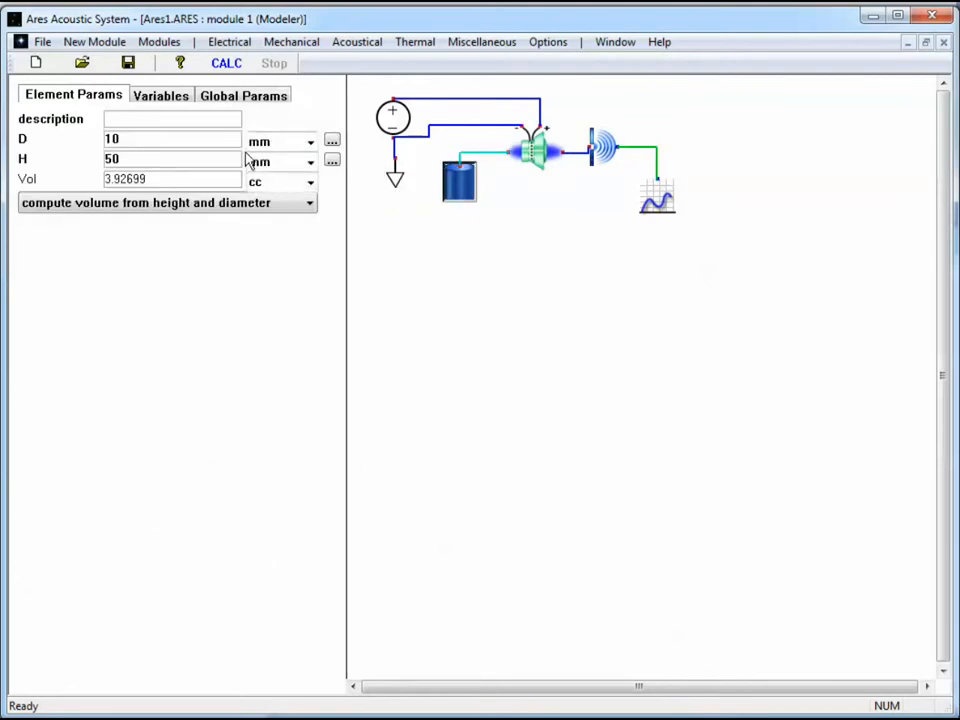
{"action": "left_click", "coordinate": [334, 144]}
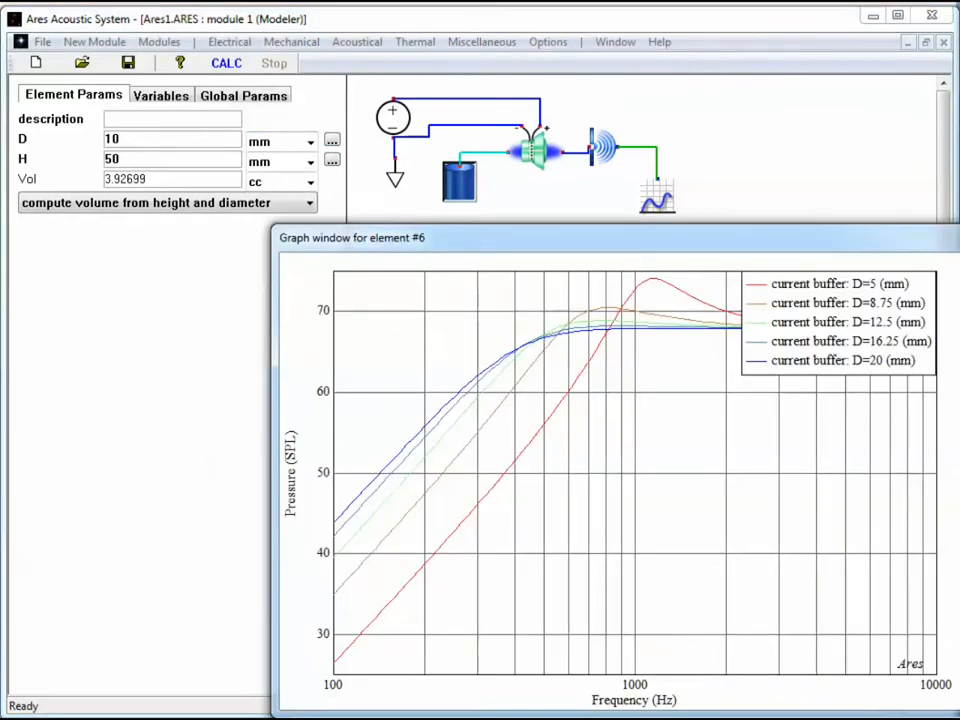
{"action": "left_click_drag", "start_coordinate": [881, 351], "coordinate": [760, 468]}
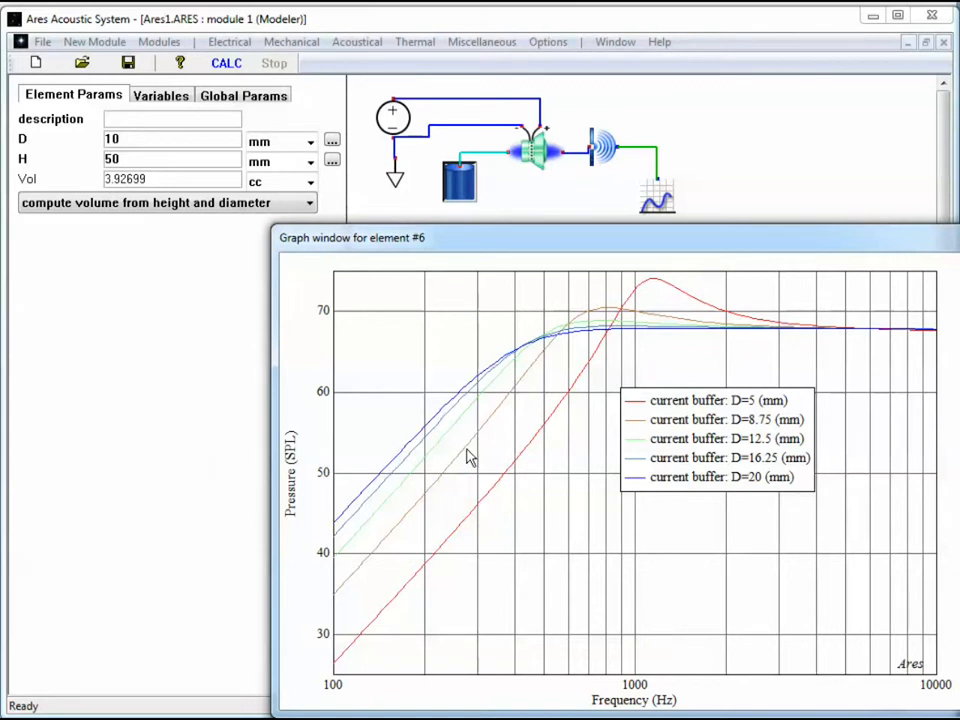
Store the iterated curves in buffer B as "iterated pressure", plot that buffer and move the legend clear of the curves.
{"action": "left_click", "coordinate": [720, 150]}
{"action": "left_click", "coordinate": [652, 205]}
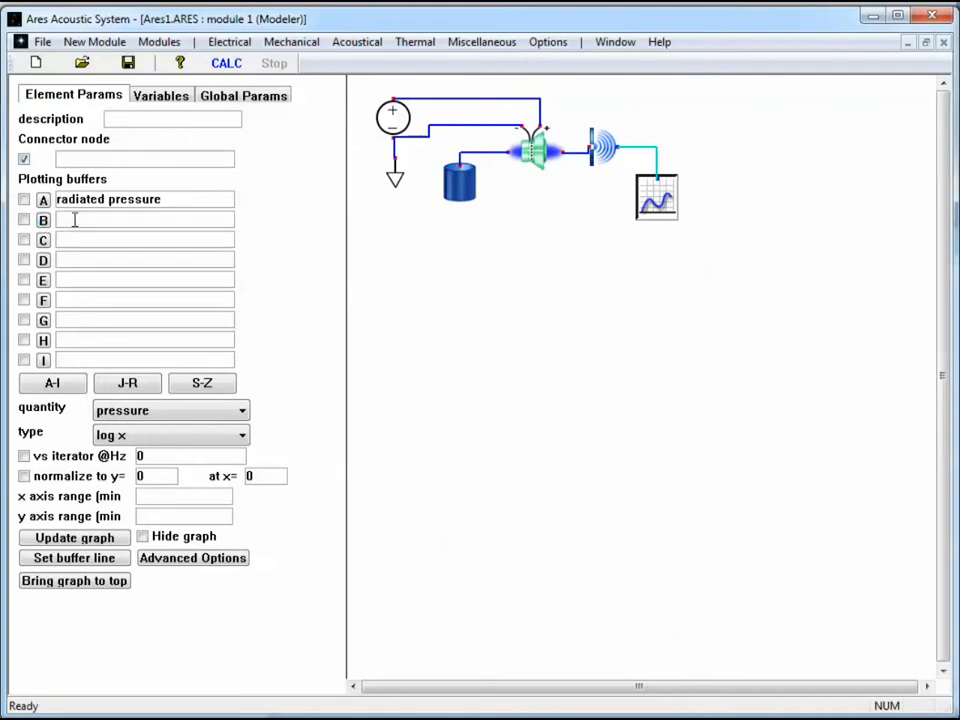
{"action": "type", "text": "terated pressure"}
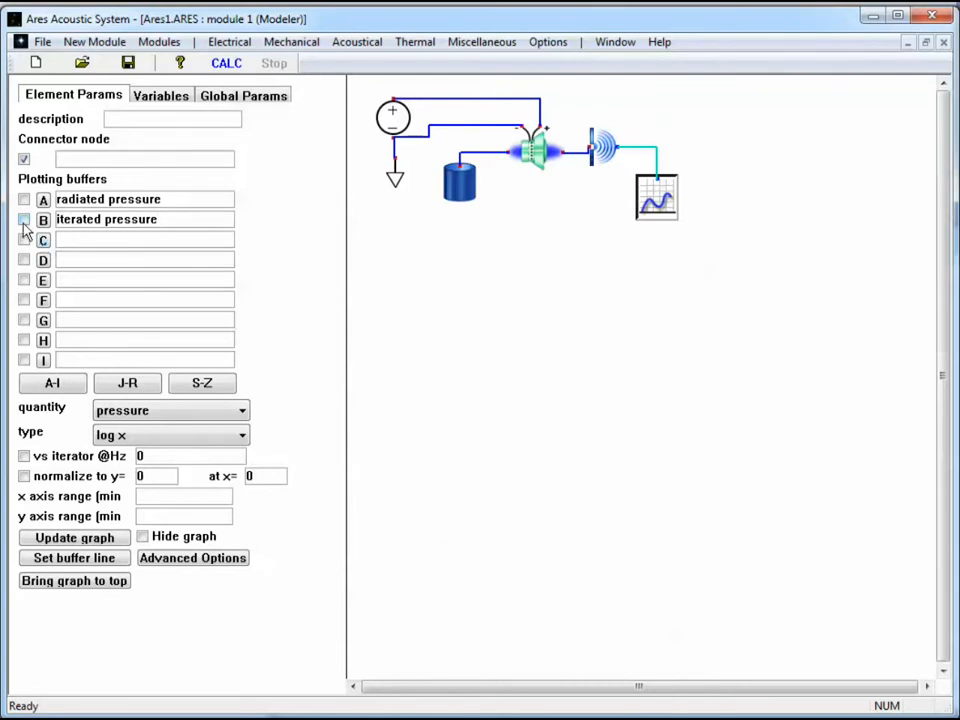
{"action": "left_click", "coordinate": [24, 219]}
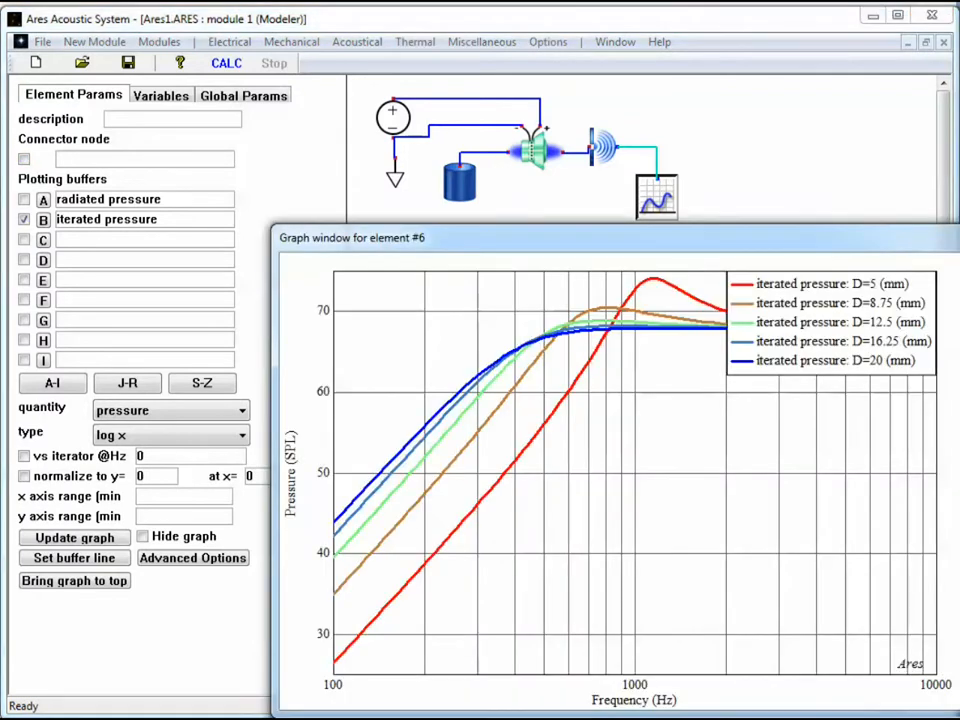
{"action": "left_click_drag", "start_coordinate": [857, 321], "coordinate": [765, 478]}
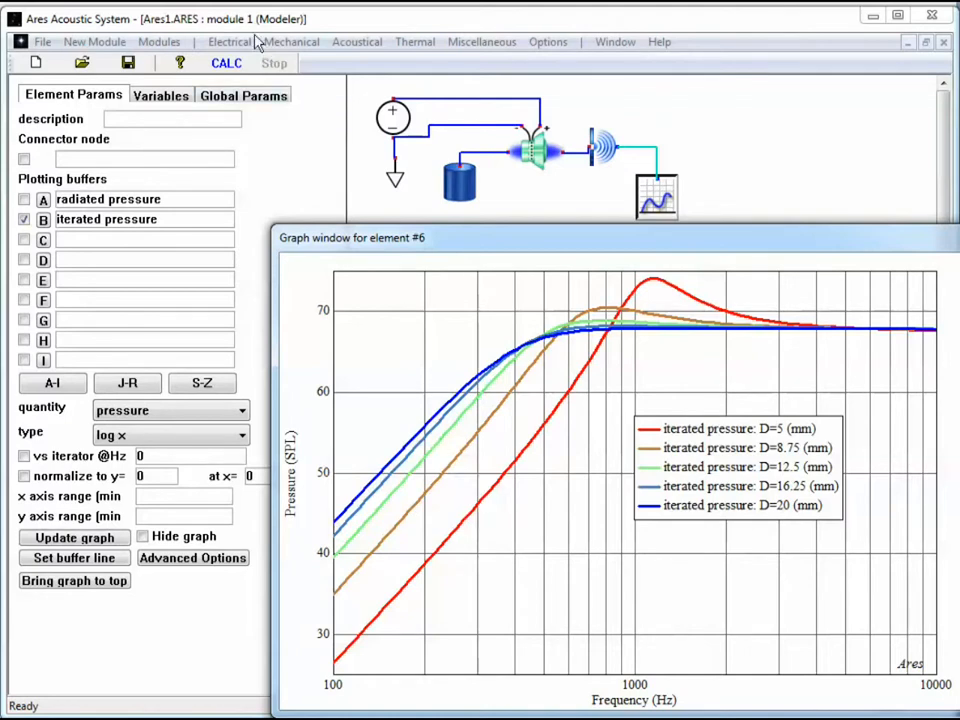
Open the graph's buffer line settings and apply line weight 1 to all buffers.
{"action": "left_click", "coordinate": [185, 18]}
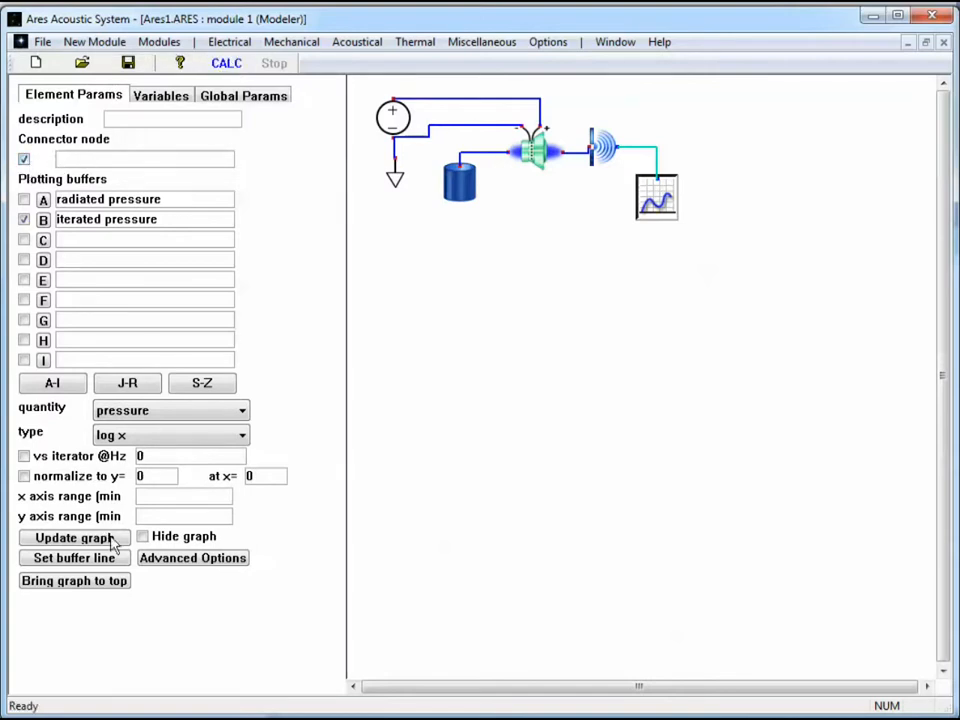
{"action": "left_click", "coordinate": [105, 566]}
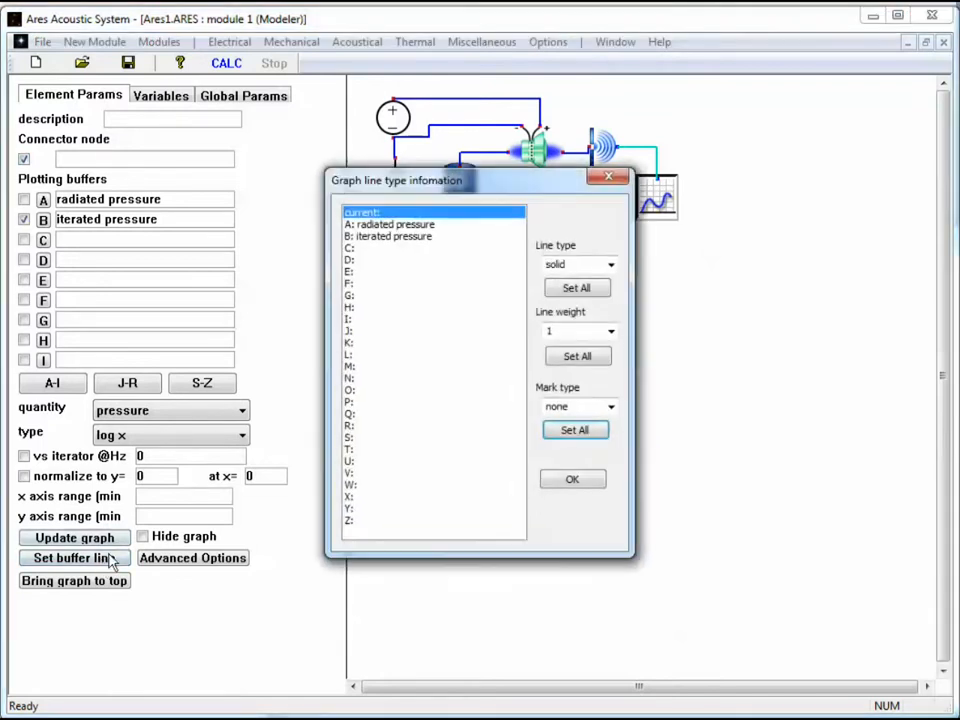
{"action": "left_click", "coordinate": [611, 332]}
{"action": "left_click", "coordinate": [615, 335]}
{"action": "left_click", "coordinate": [601, 360]}
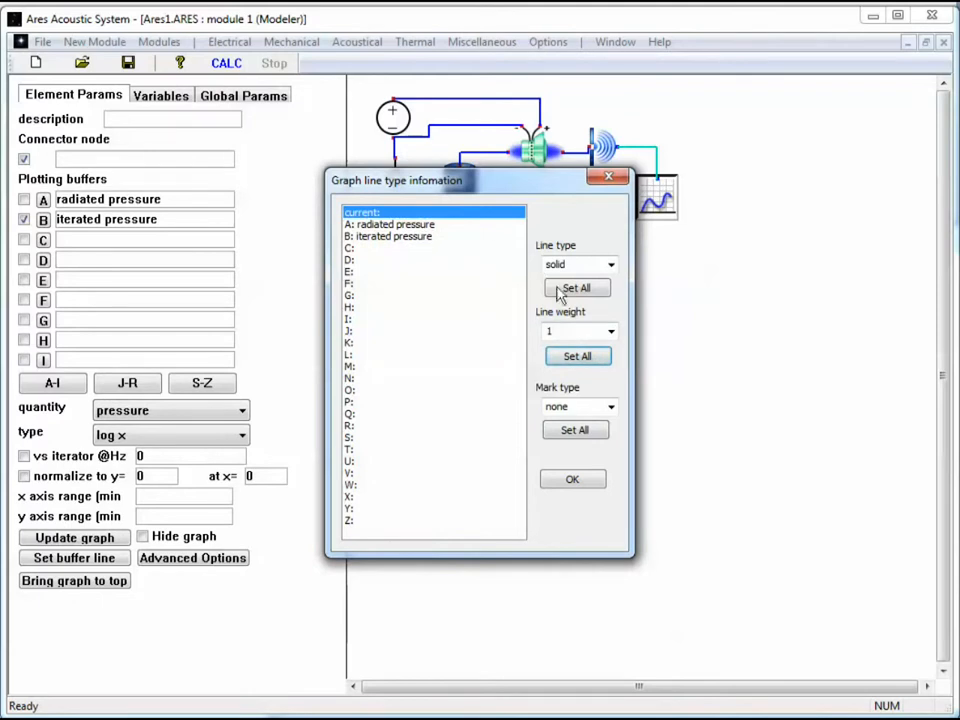
Set only the current buffer's line weight to 3, compare it with the iterated curves and move the legend below them.
{"action": "left_click", "coordinate": [611, 333]}
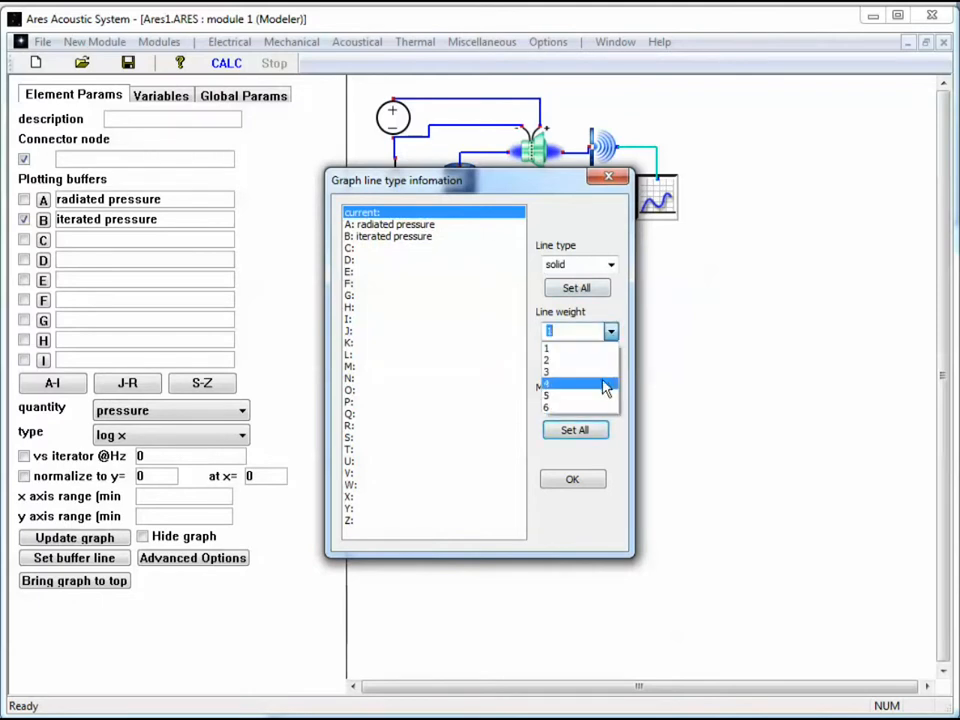
{"action": "left_click", "coordinate": [602, 373]}
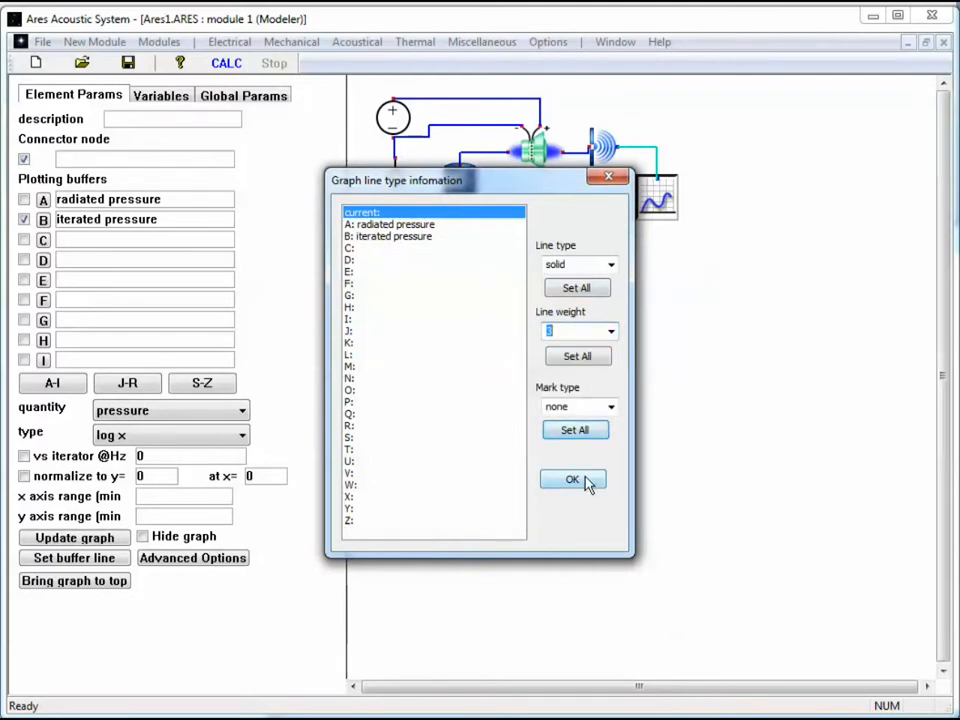
{"action": "left_click", "coordinate": [585, 482]}
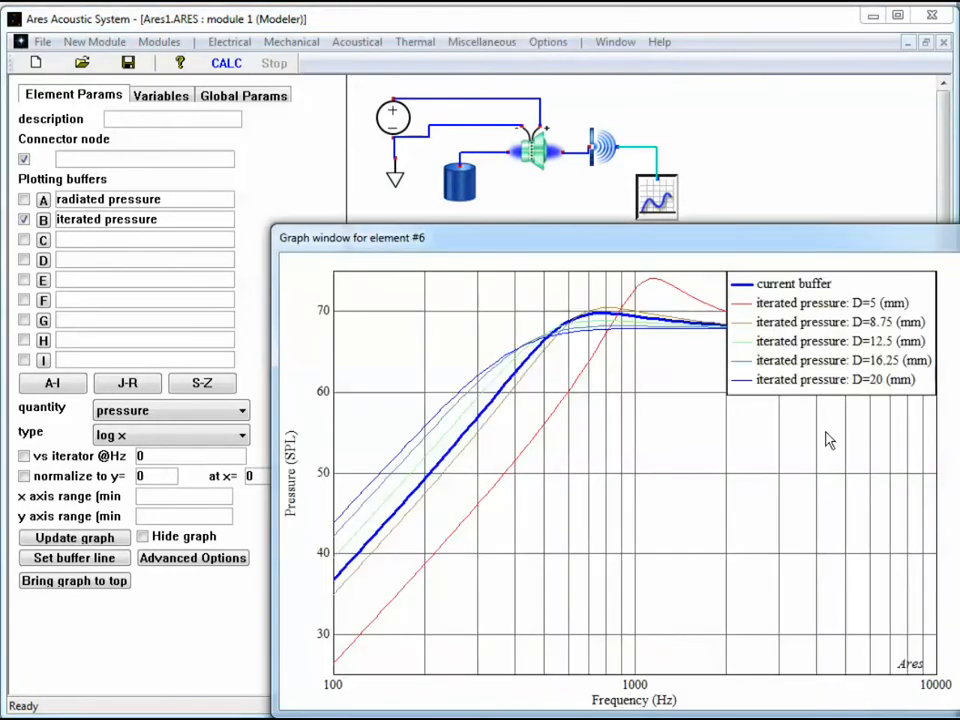
{"action": "left_click_drag", "start_coordinate": [790, 400], "coordinate": [639, 564]}
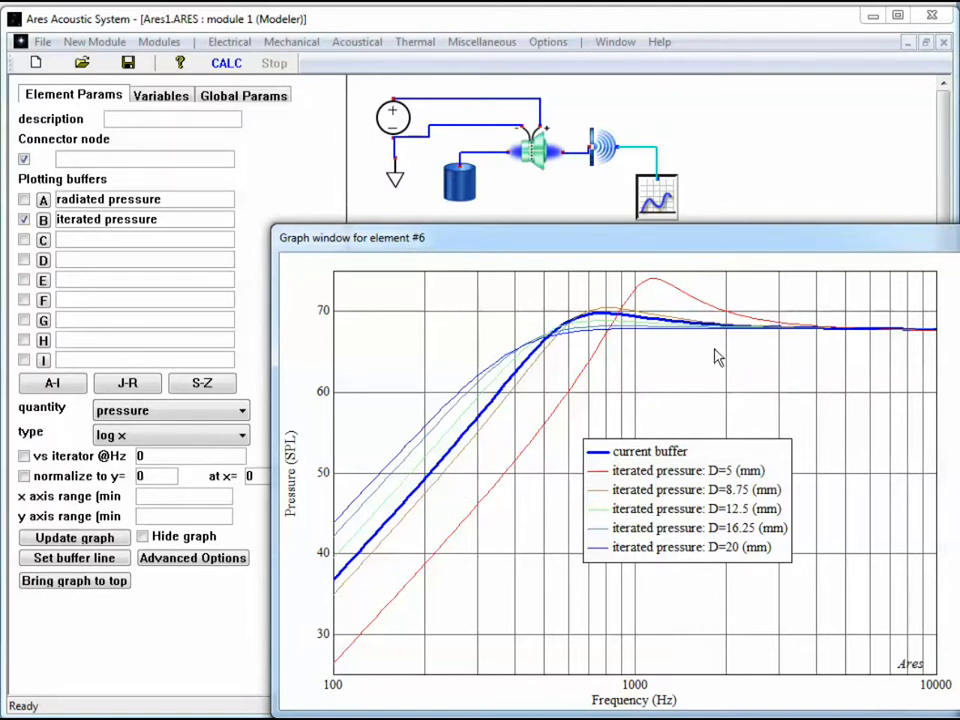
Stop plotting buffer B and set the line weight of all buffers to 1.
{"action": "left_click", "coordinate": [24, 220]}
{"action": "left_click", "coordinate": [124, 555]}
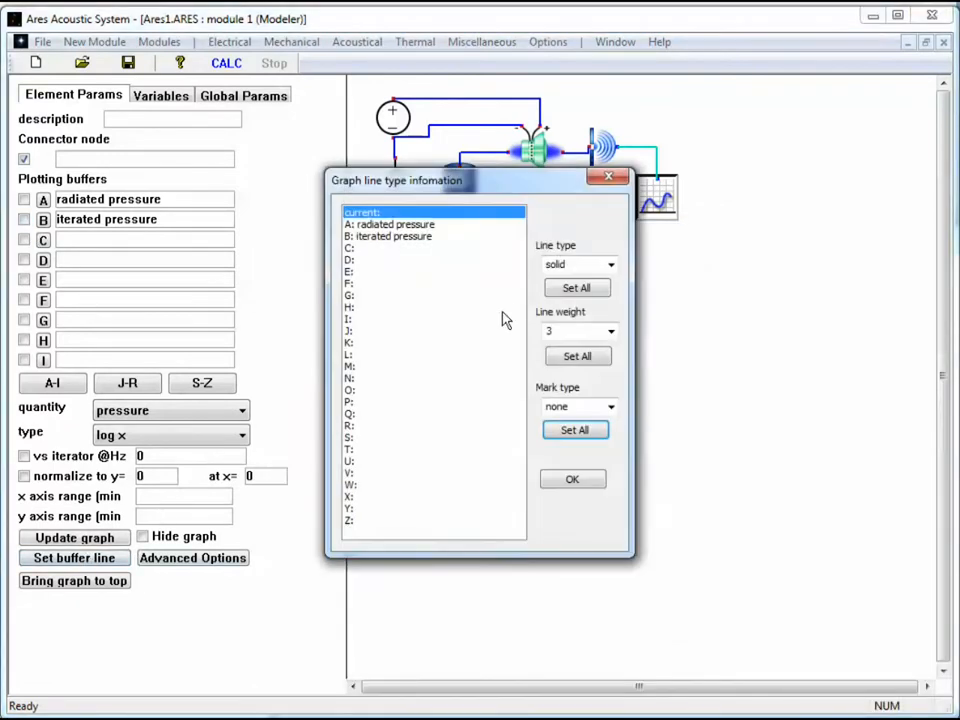
{"action": "left_click", "coordinate": [611, 332]}
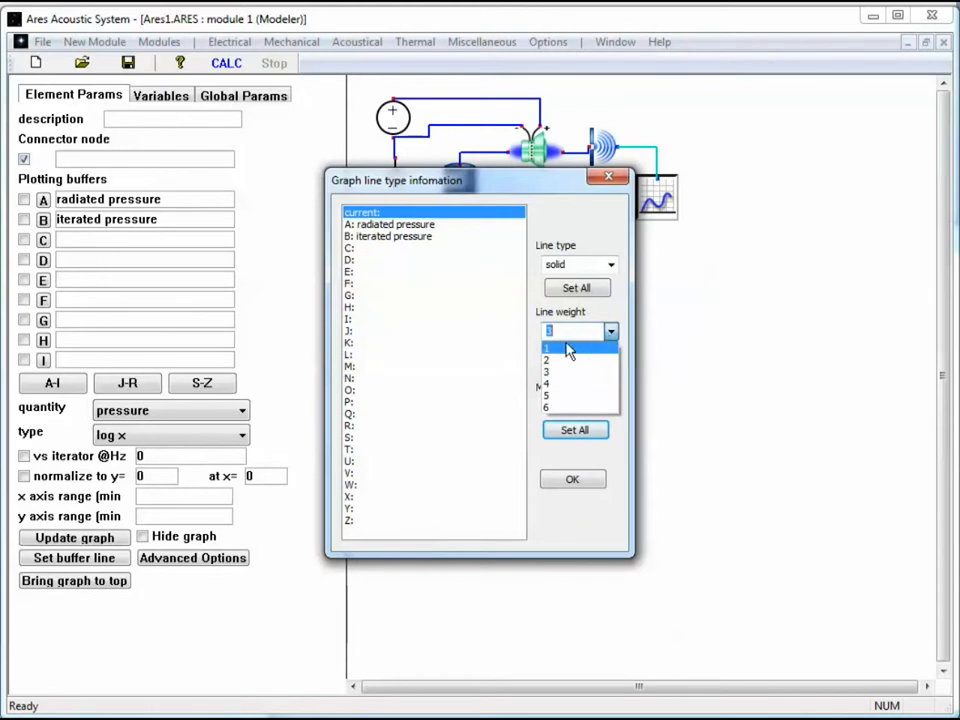
{"action": "left_click", "coordinate": [568, 345]}
{"action": "left_click", "coordinate": [578, 358]}
{"action": "left_click", "coordinate": [575, 480]}
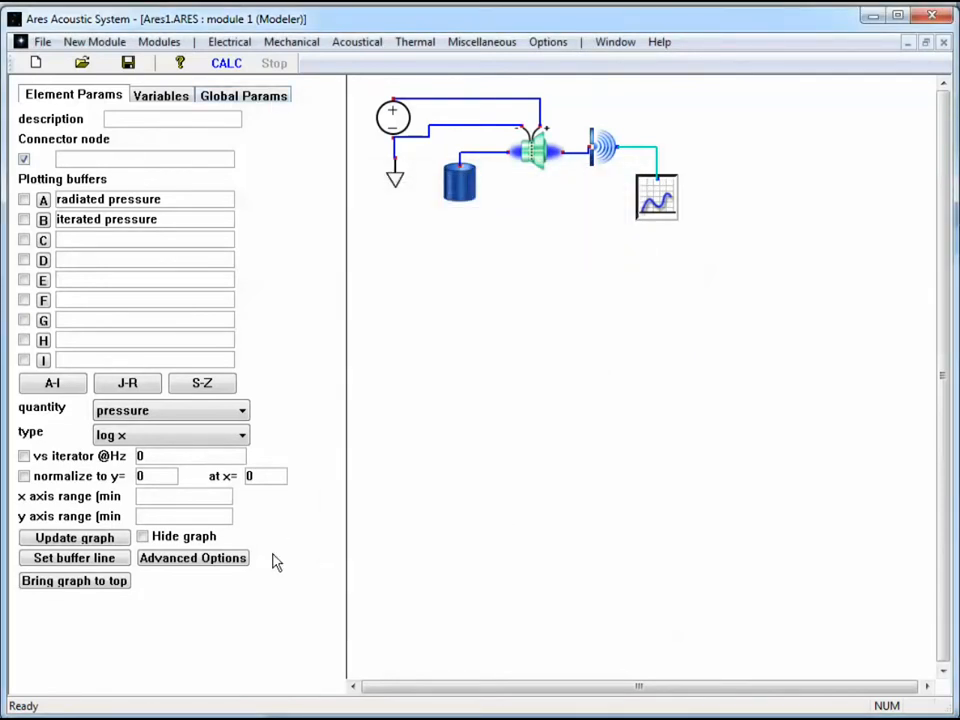
Create a new Modeler module and place a directional microphone in the upper middle of its schematic.
{"action": "left_click", "coordinate": [160, 42]}
{"action": "mouse_move", "coordinate": [94, 41]}
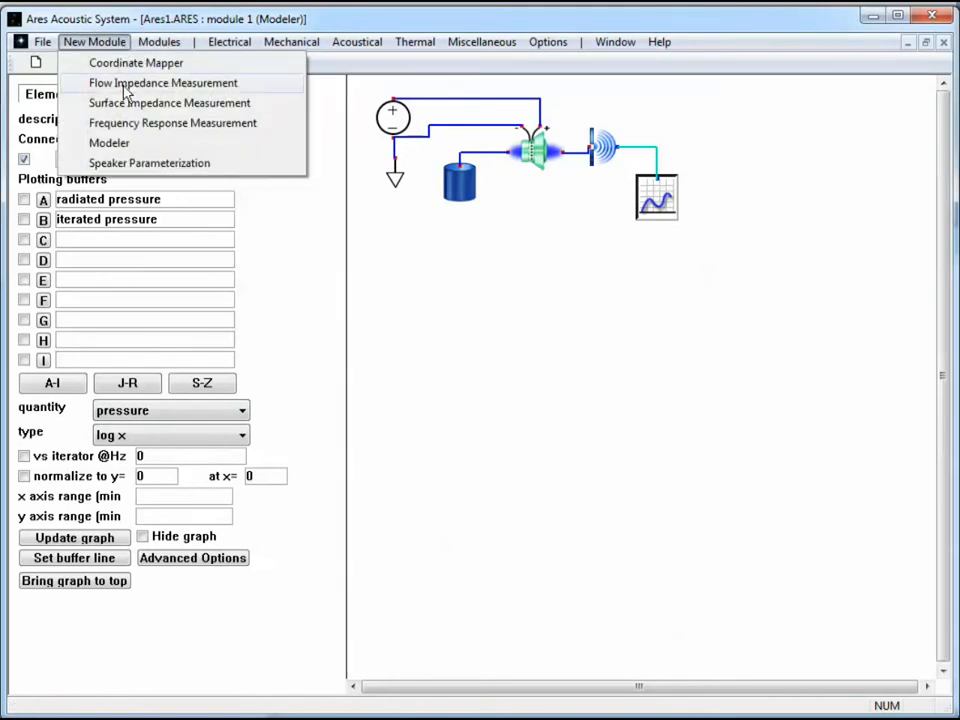
{"action": "left_click", "coordinate": [126, 145]}
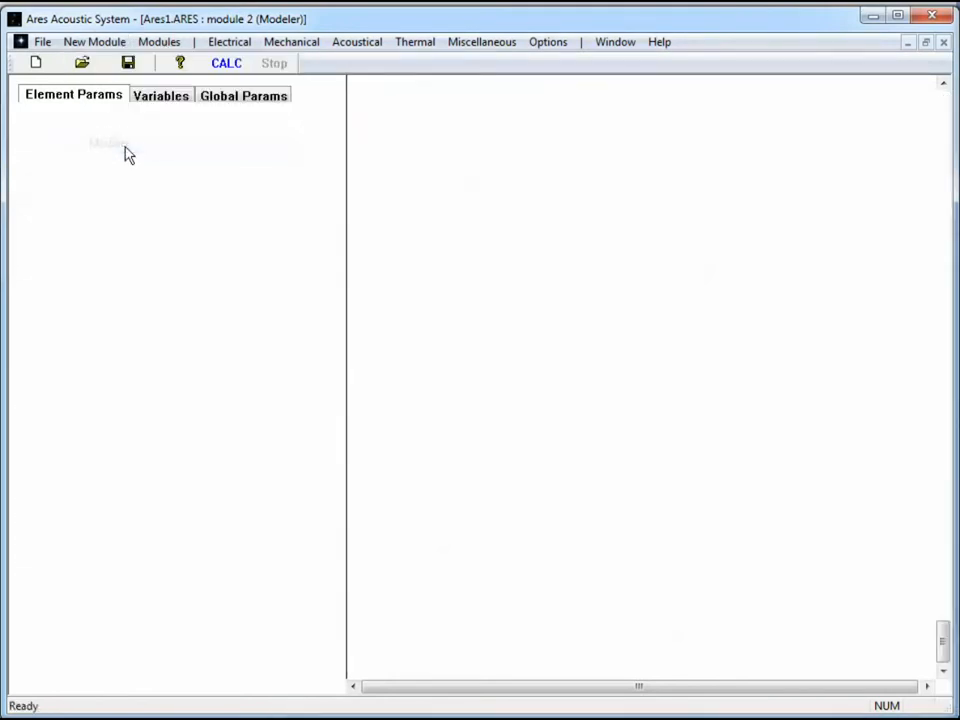
{"action": "left_click", "coordinate": [366, 44]}
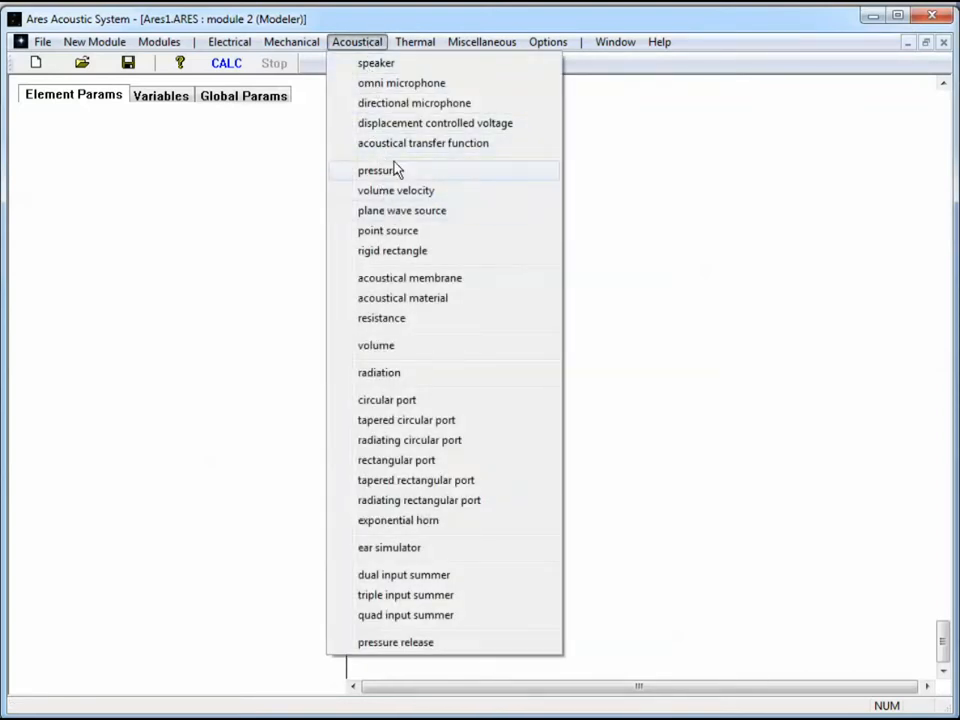
{"action": "left_click", "coordinate": [403, 104]}
{"action": "left_click", "coordinate": [567, 199]}
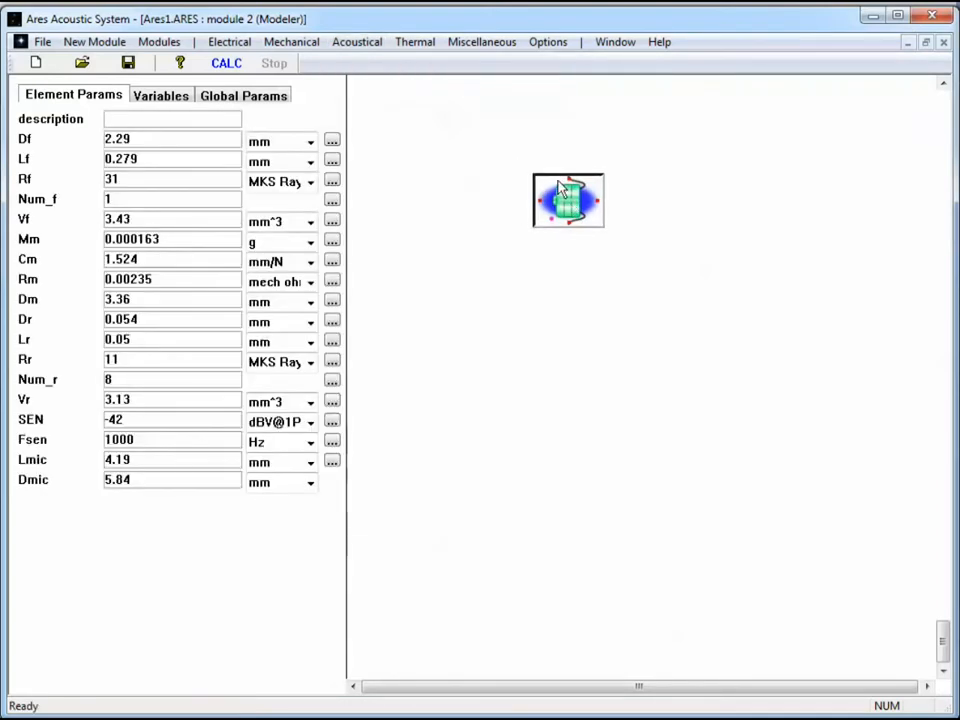
Place a plane wave source above the directional microphone and wire its two nodes to the microphone's two acoustic ports.
{"action": "left_click", "coordinate": [372, 44]}
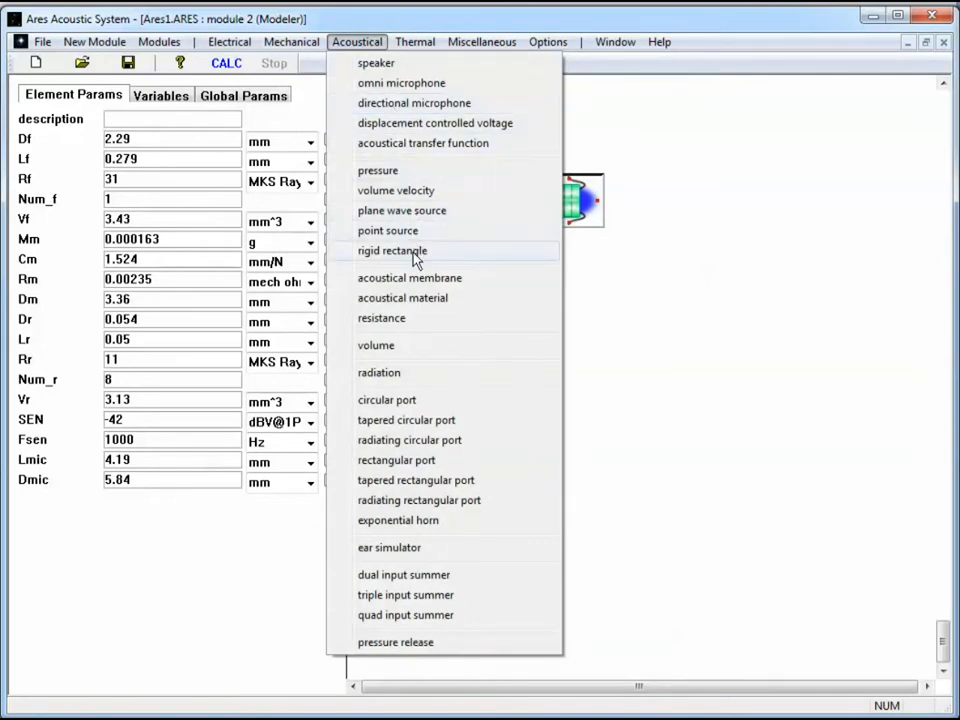
{"action": "left_click", "coordinate": [403, 210]}
{"action": "left_click", "coordinate": [553, 118]}
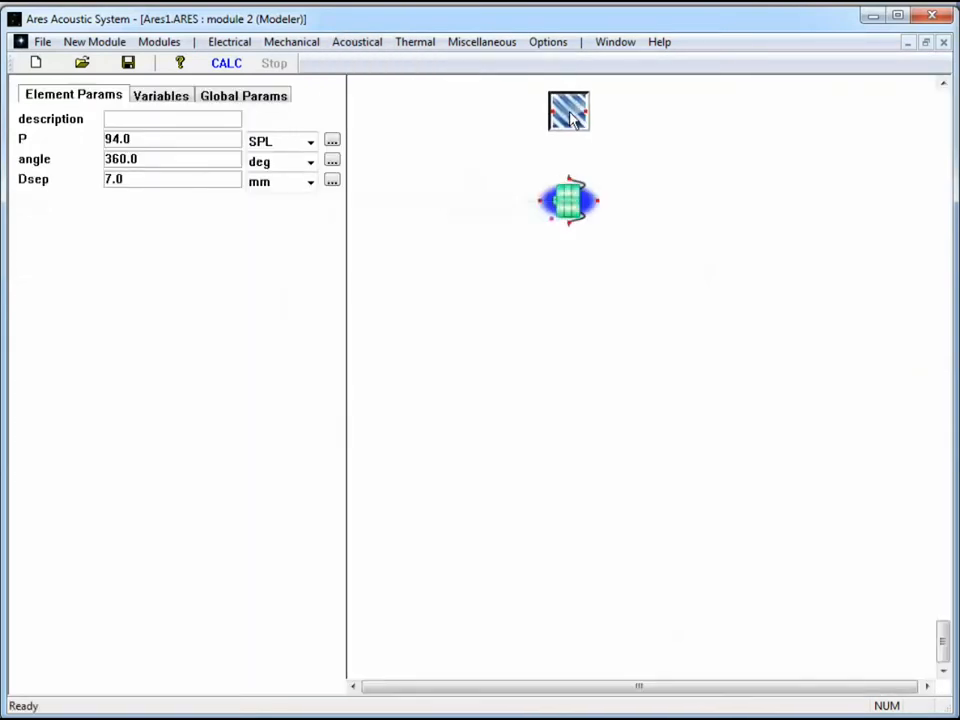
{"action": "mouse_move", "coordinate": [553, 118]}
{"action": "left_mouse_down"}
{"action": "mouse_move", "coordinate": [514, 133]}
{"action": "mouse_move", "coordinate": [510, 204]}
{"action": "mouse_move", "coordinate": [537, 203]}
{"action": "left_mouse_up"}
{"action": "left_click_drag", "start_coordinate": [598, 203], "coordinate": [585, 118]}
Place an electrical ground below the directional microphone and connect it to the microphone's lower terminal.
{"action": "left_click", "coordinate": [217, 45]}
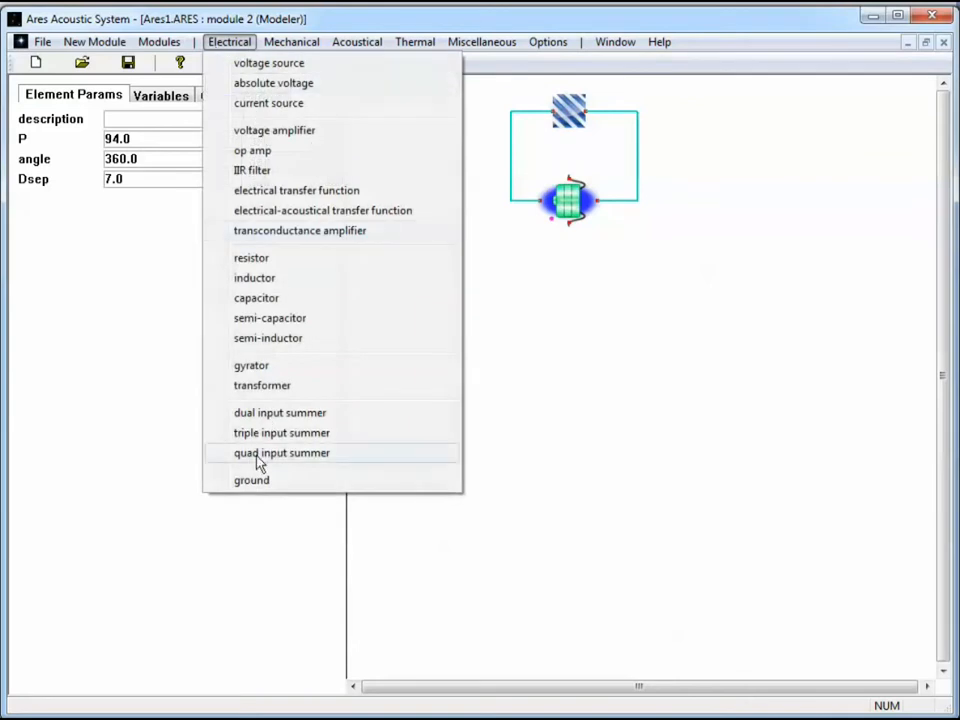
{"action": "left_click", "coordinate": [257, 482]}
{"action": "left_click", "coordinate": [579, 265]}
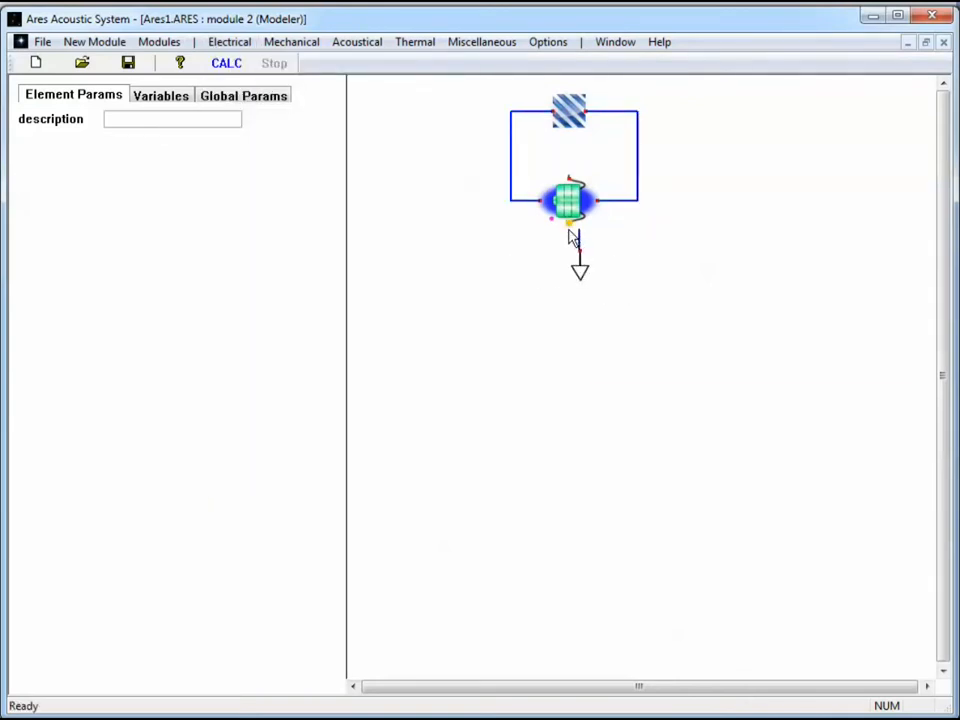
Place a graph element beside the directional microphone and connect it to the microphone's upper terminal.
{"action": "left_click", "coordinate": [484, 42]}
{"action": "left_click", "coordinate": [487, 62]}
{"action": "left_click", "coordinate": [689, 213]}
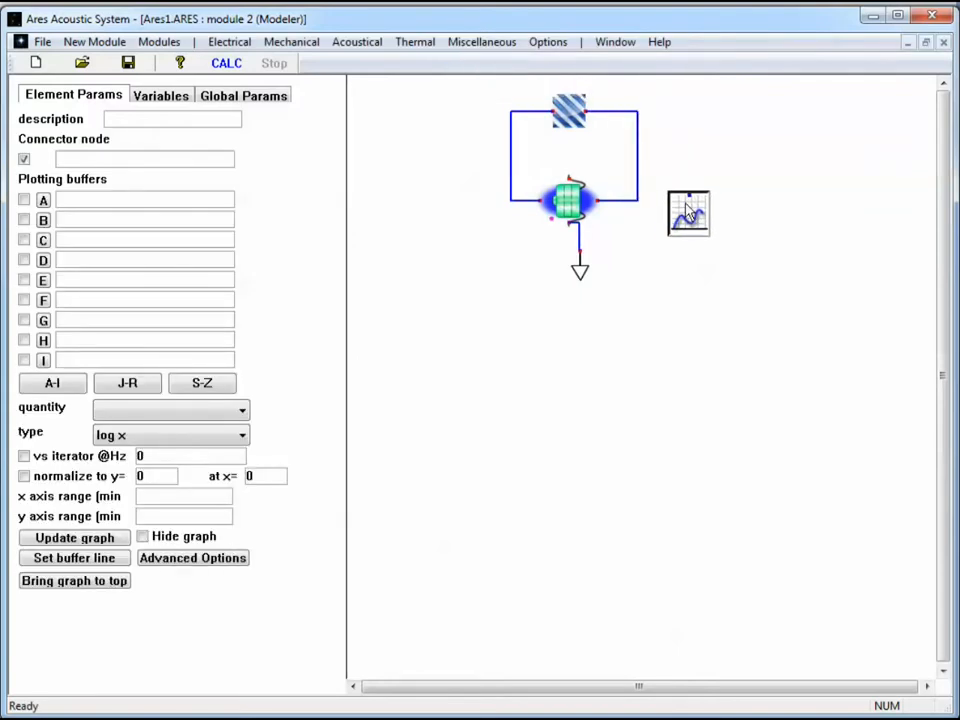
{"action": "left_click", "coordinate": [571, 182]}
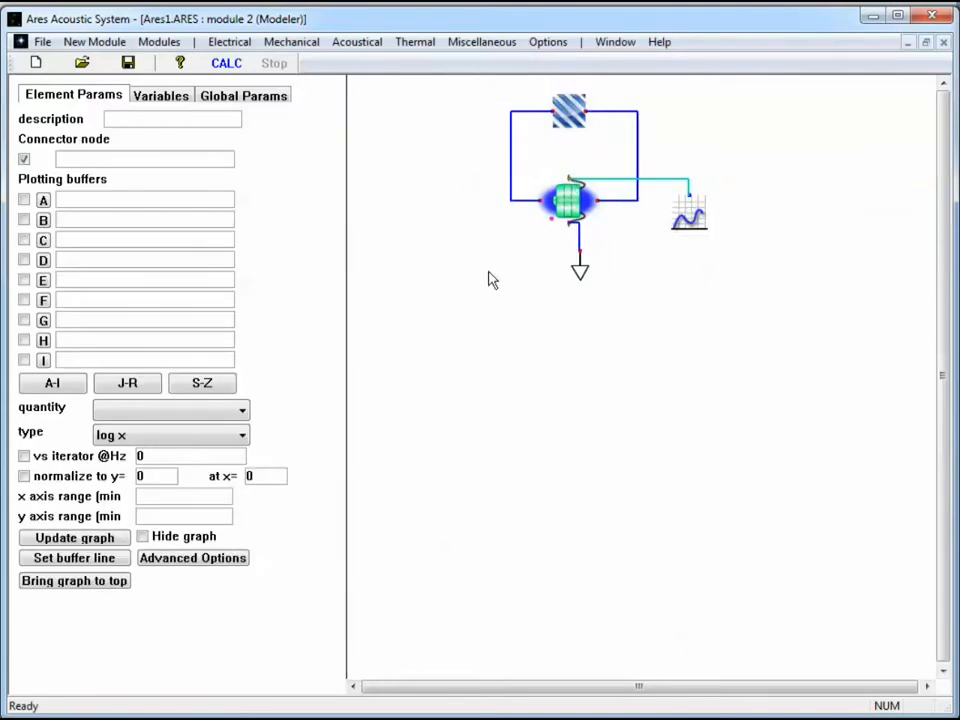
Calculate the microphone model and resize and move the voltage graph window to show the whole curve.
{"action": "left_click", "coordinate": [226, 62]}
{"action": "left_click_drag", "start_coordinate": [450, 10], "coordinate": [803, 34]}
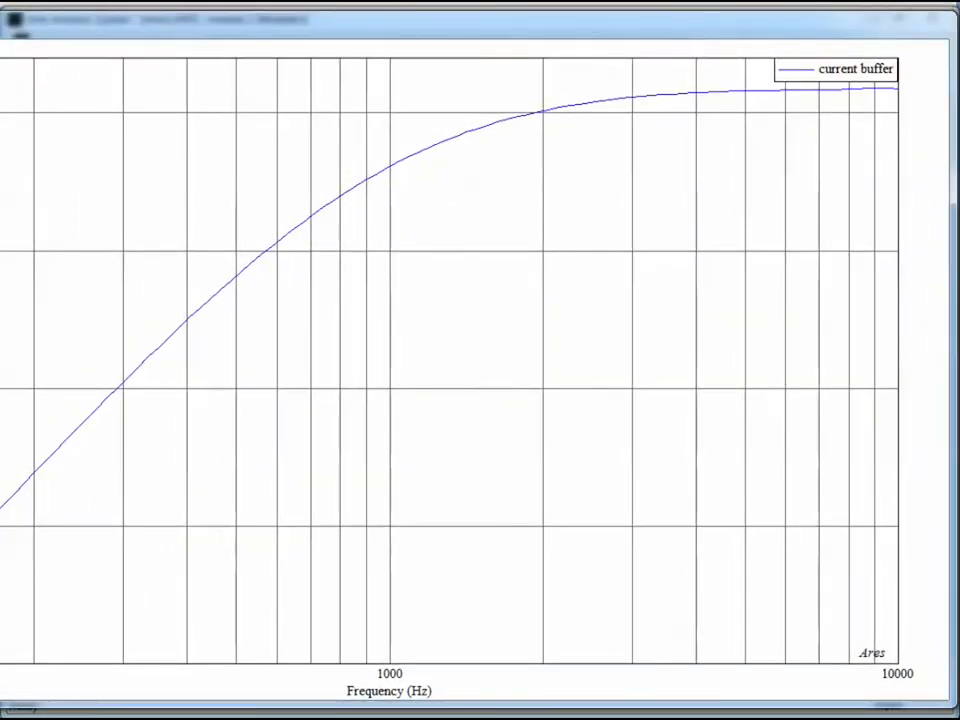
{"action": "left_click_drag", "start_coordinate": [20, 35], "coordinate": [49, 45]}
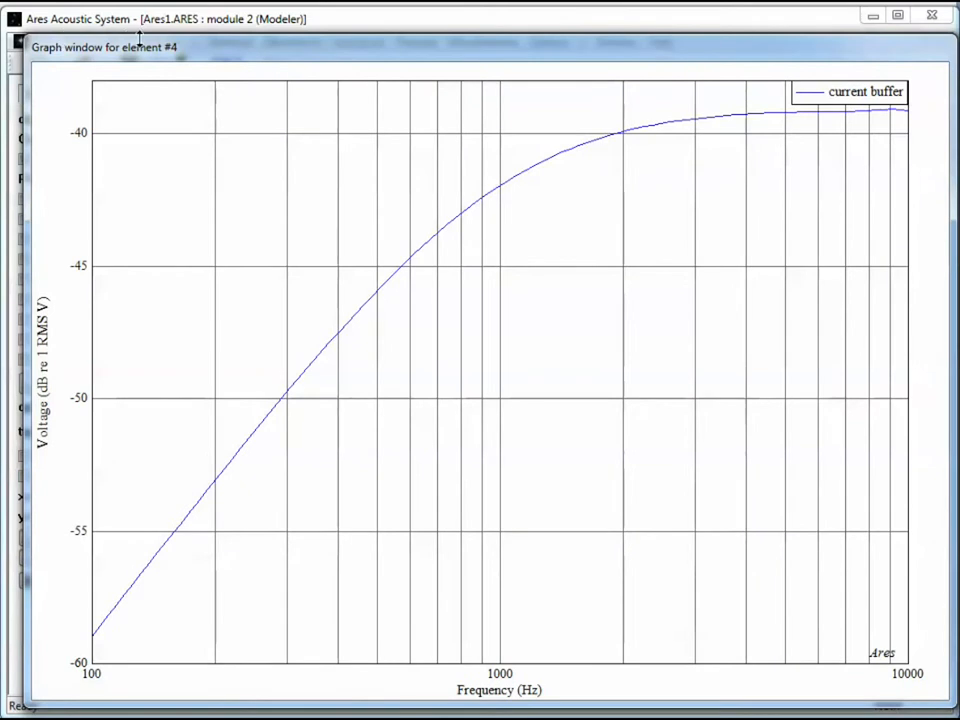
{"action": "left_click_drag", "start_coordinate": [142, 52], "coordinate": [178, 47]}
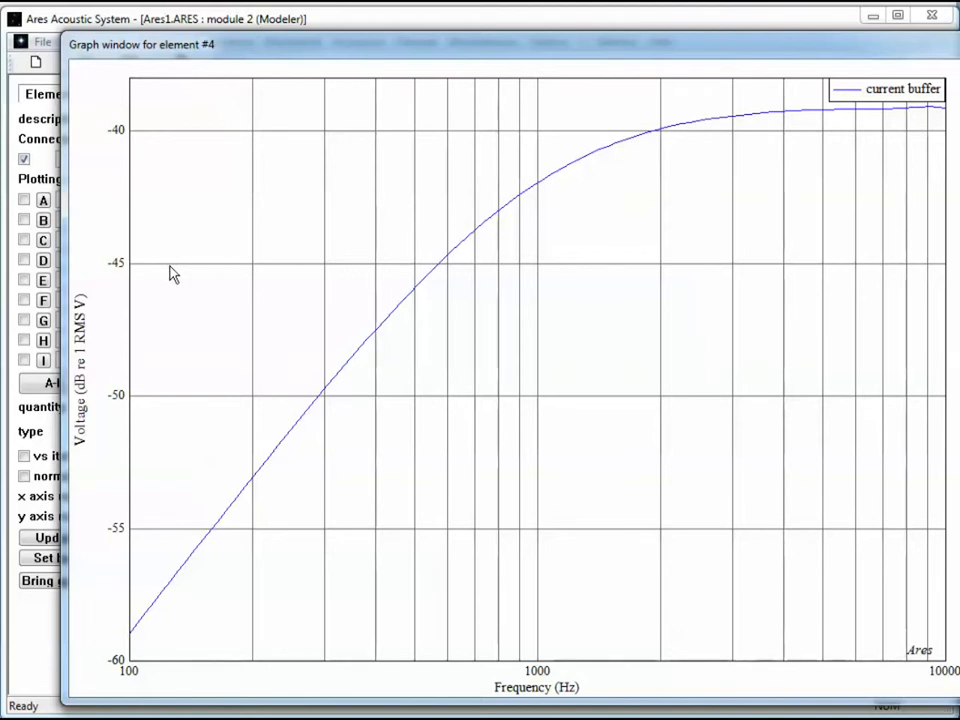
Read the help for the plane wave source element on how its angle is defined, and inspect its angle value.
{"action": "left_click", "coordinate": [379, 25]}
{"action": "left_click", "coordinate": [574, 113]}
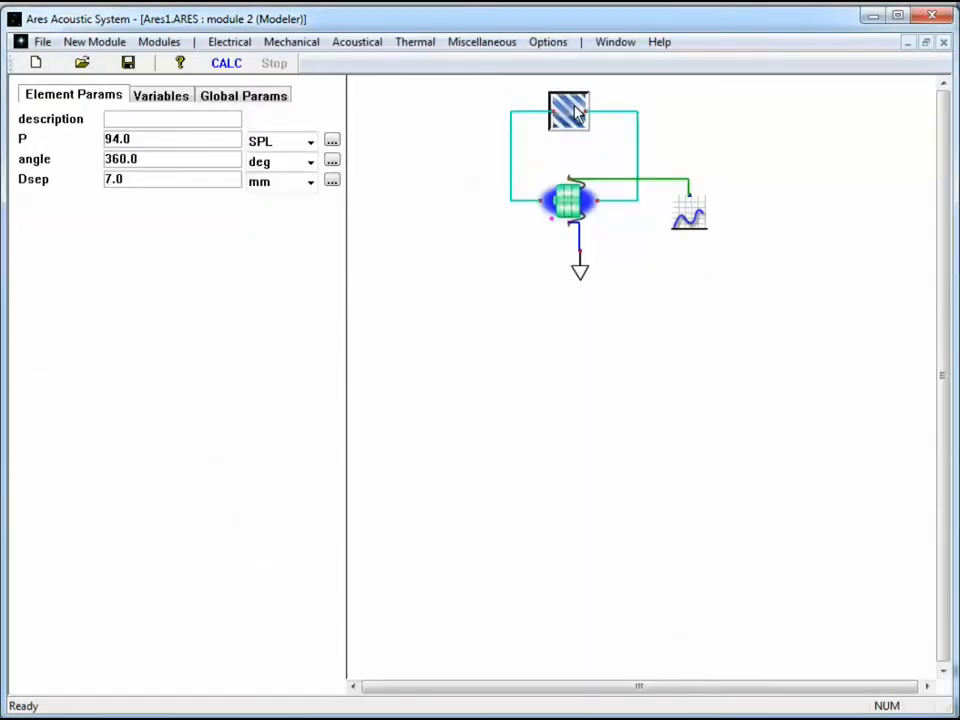
{"action": "left_click_drag", "start_coordinate": [161, 159], "coordinate": [47, 153]}
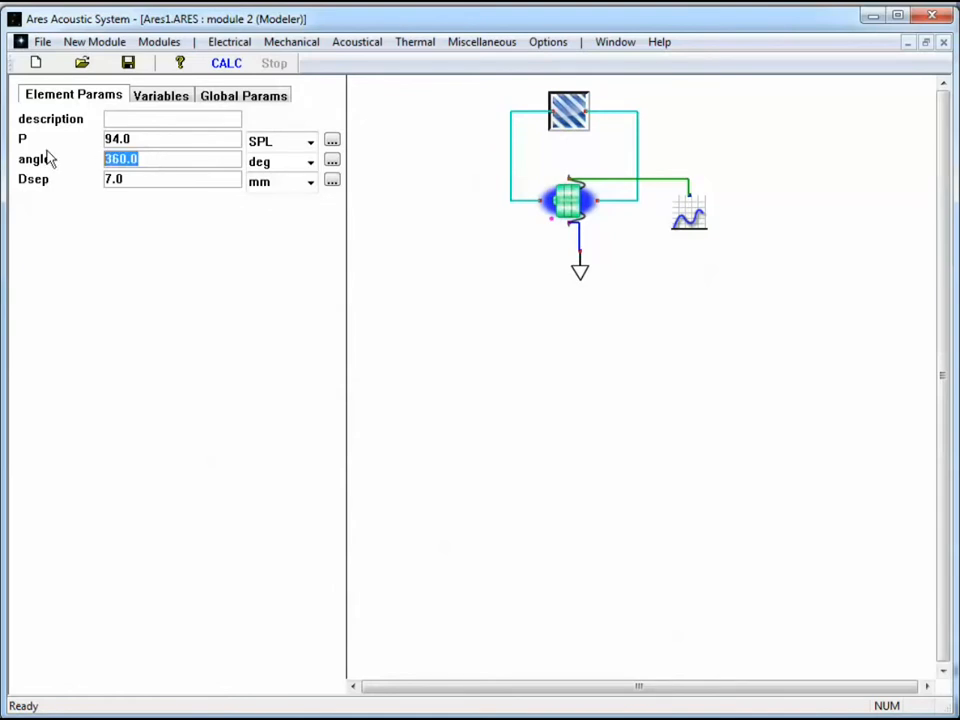
{"action": "left_click", "coordinate": [179, 162]}
{"action": "right_click", "coordinate": [569, 122]}
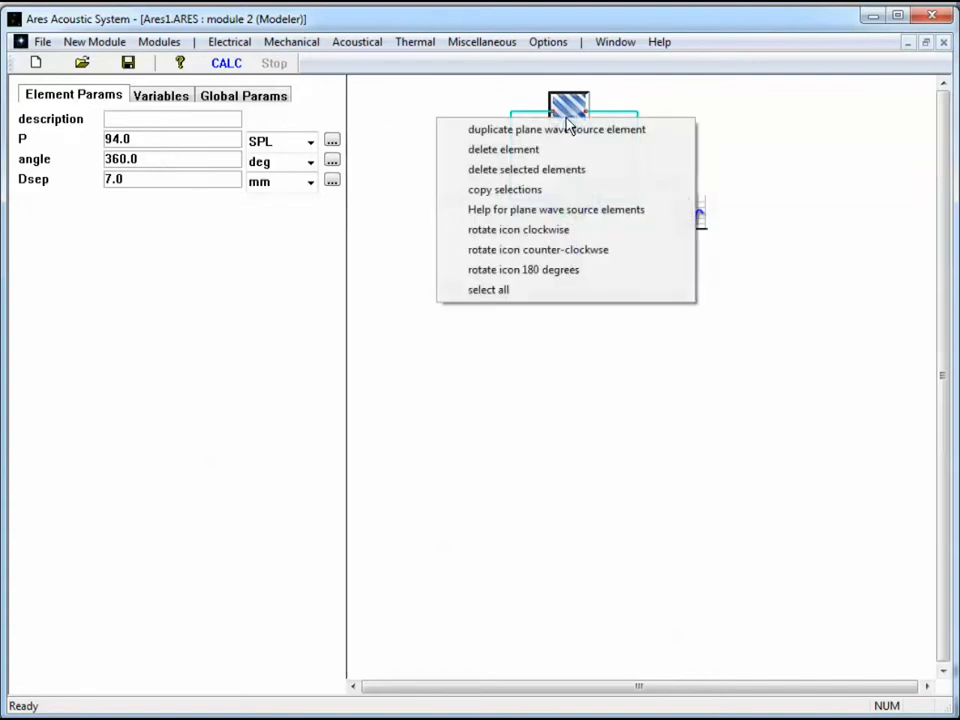
{"action": "left_click", "coordinate": [542, 211]}
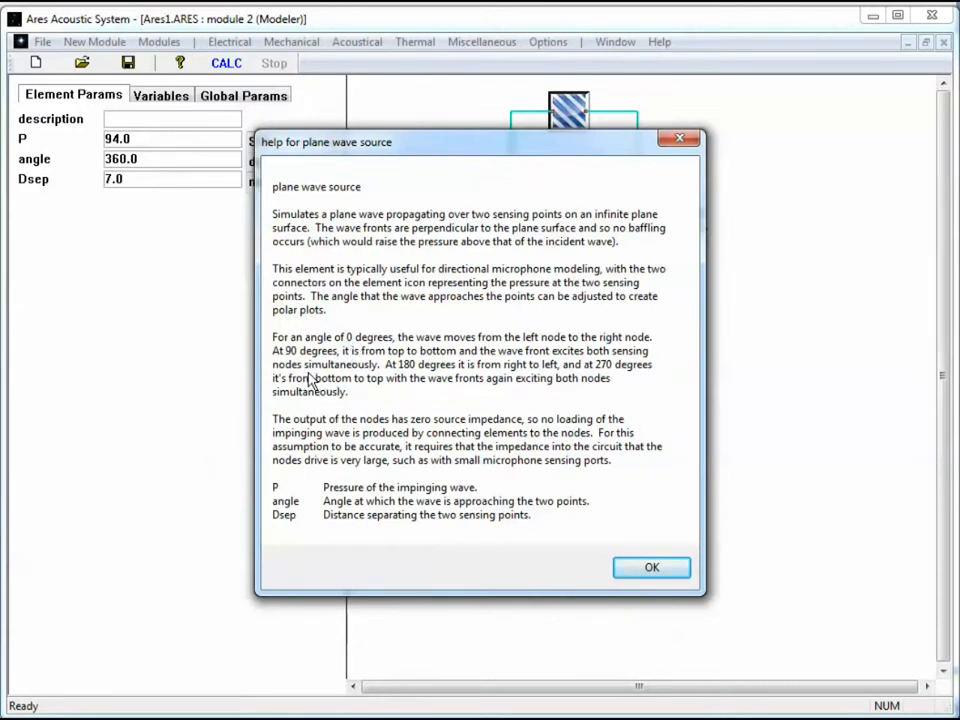
{"action": "left_click", "coordinate": [652, 569]}
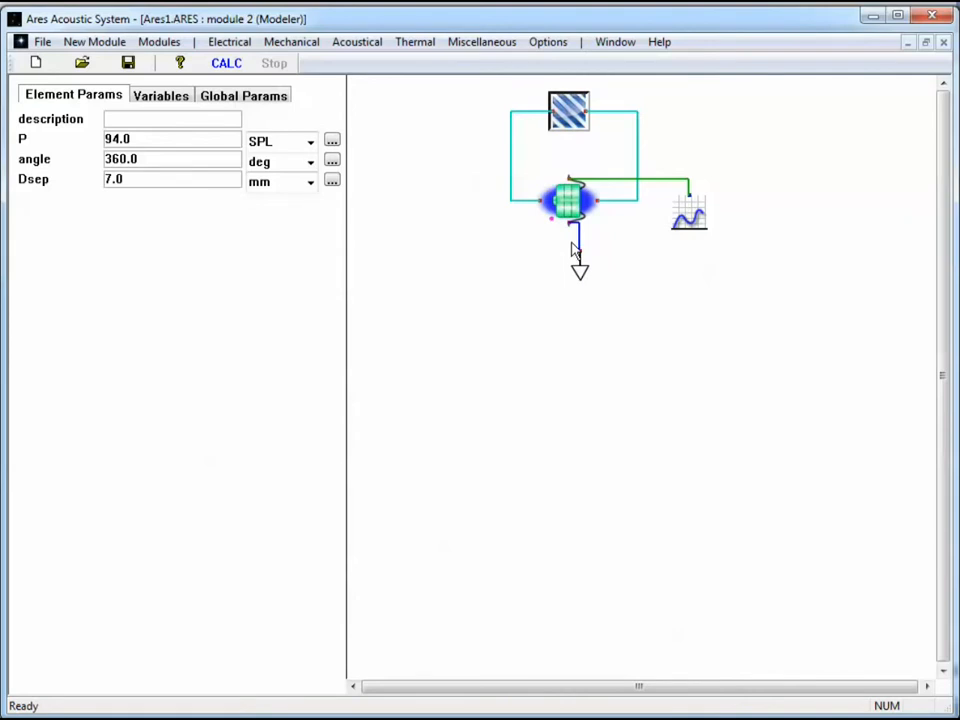
{"action": "double_click", "coordinate": [148, 161]}
{"action": "left_click", "coordinate": [200, 161]}
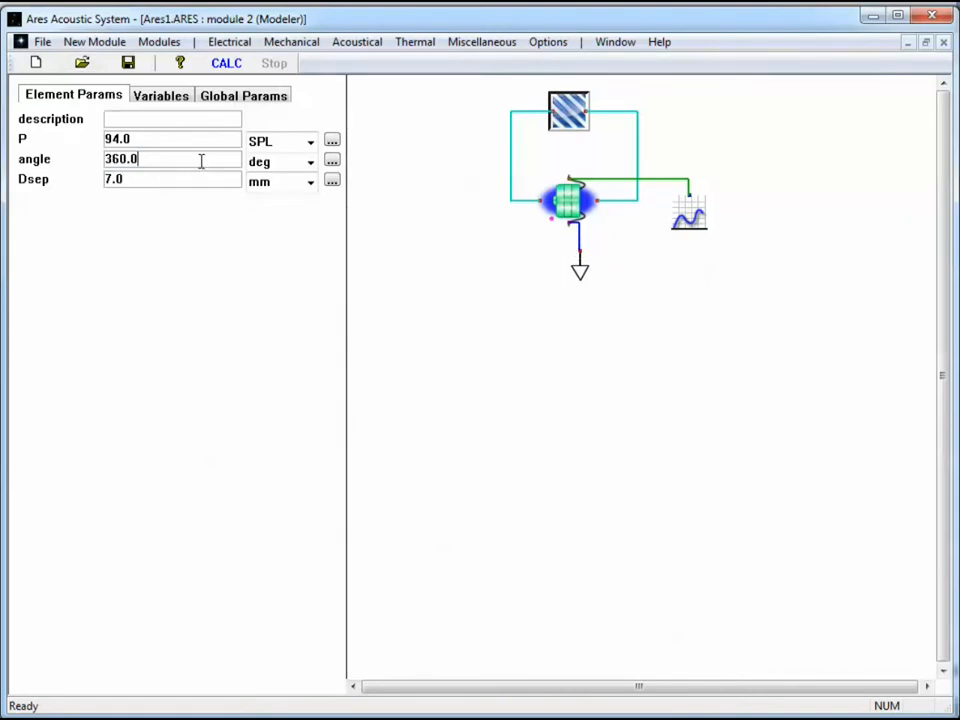
Set the global iteration range to a minimum of 0 %, a maximum of 100 % and 37 iterations.
{"action": "left_click", "coordinate": [241, 101]}
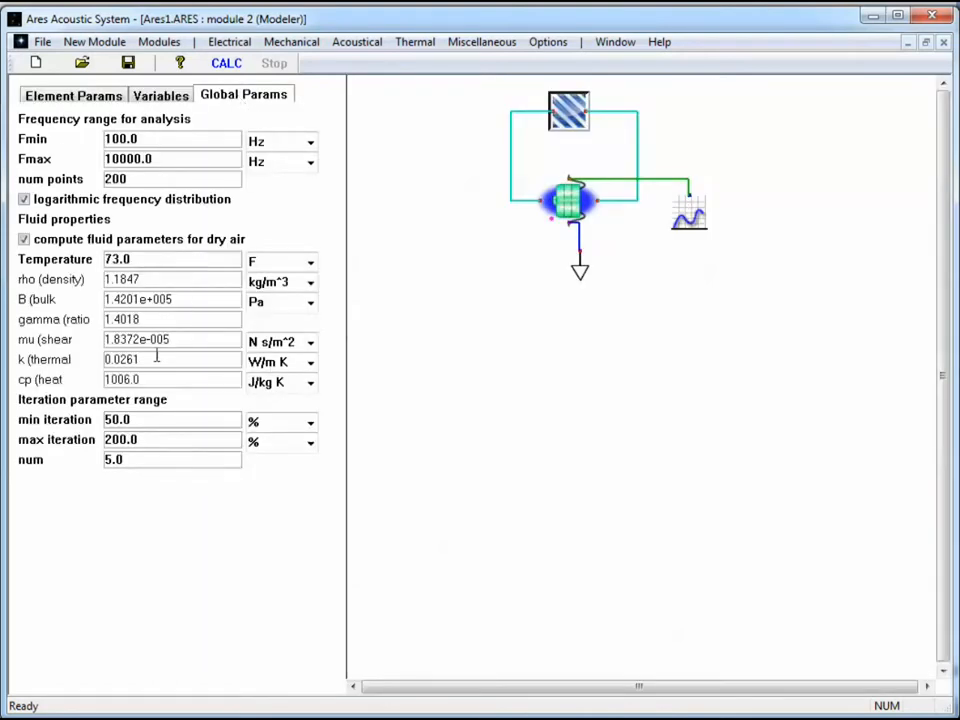
{"action": "double_click", "coordinate": [131, 421]}
{"action": "type", "text": "0"}
{"action": "left_click", "coordinate": [111, 438]}
{"action": "key", "text": "BackSpace"}
{"action": "key", "text": "BackSpace"}
{"action": "type", "text": "1"}
{"action": "key", "text": "Tab"}
{"action": "type", "text": "3"}
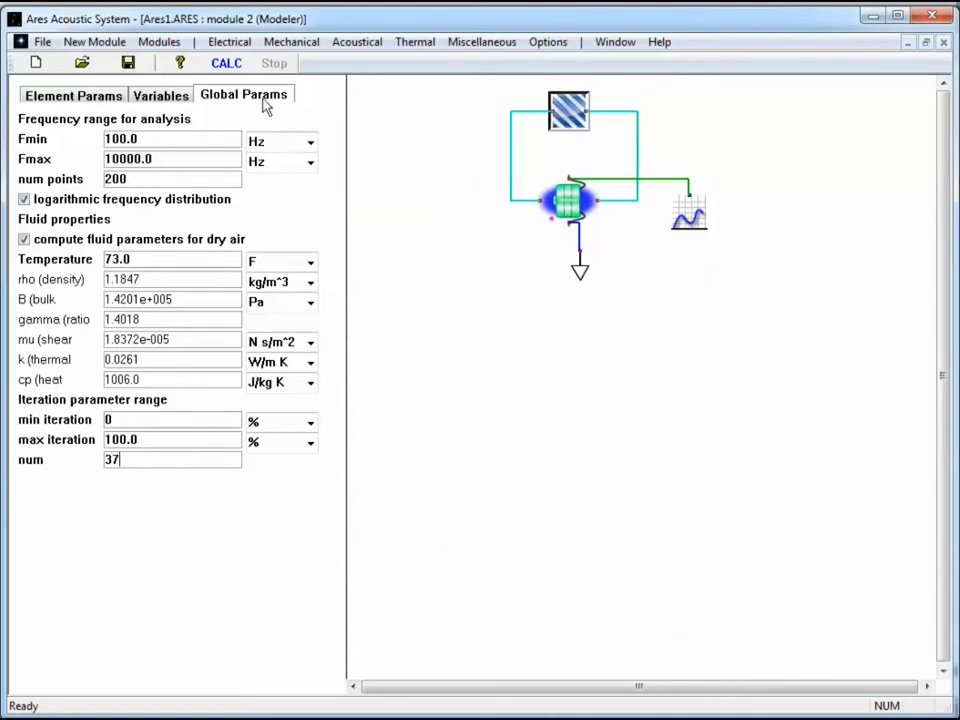
Run the iteration over the plane wave source's angle and move the graph legend down to uncover the curves.
{"action": "left_click", "coordinate": [66, 96]}
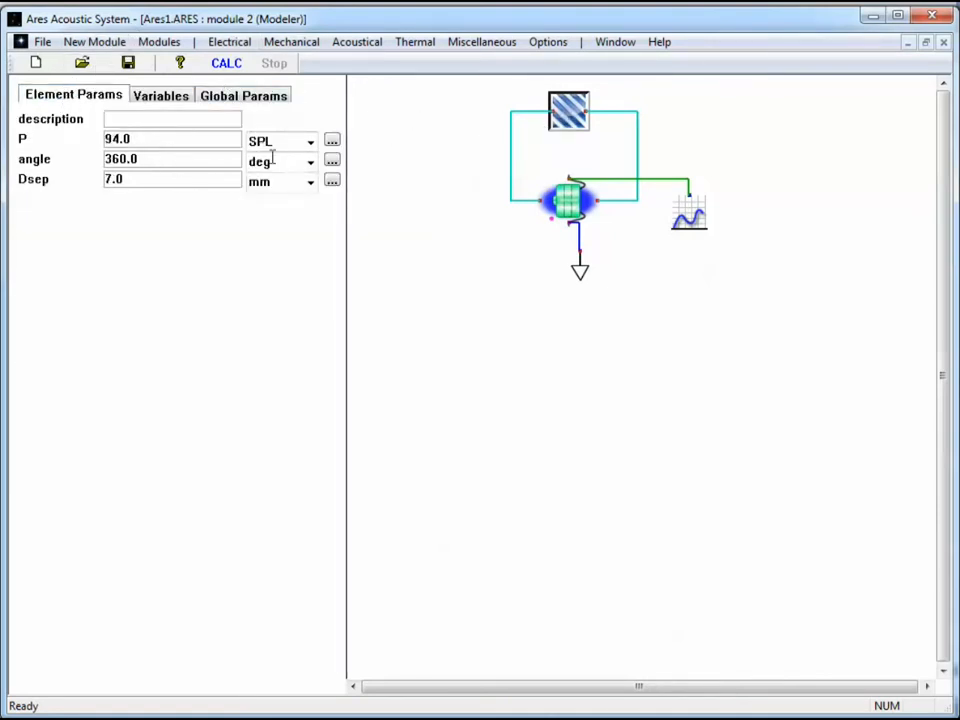
{"action": "left_click", "coordinate": [332, 160]}
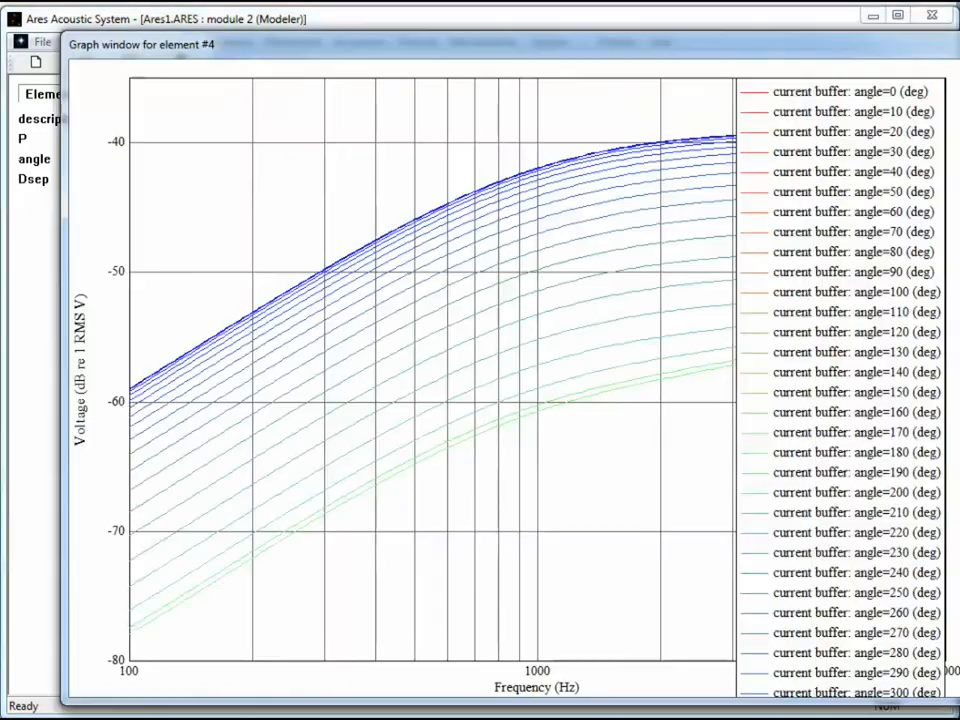
{"action": "left_click_drag", "start_coordinate": [790, 155], "coordinate": [771, 439]}
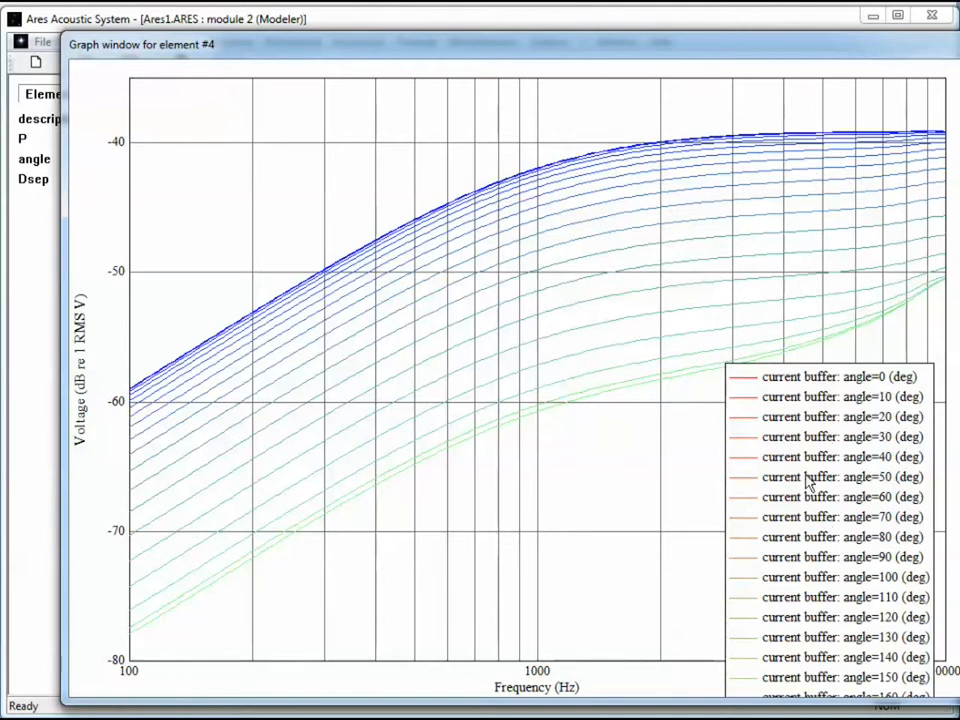
Plot the microphone's voltage versus the iterator at 500, 1000, 2000 and 4000 Hz and move the legend to the graph's middle.
{"action": "left_click", "coordinate": [527, 10]}
{"action": "left_click", "coordinate": [686, 210]}
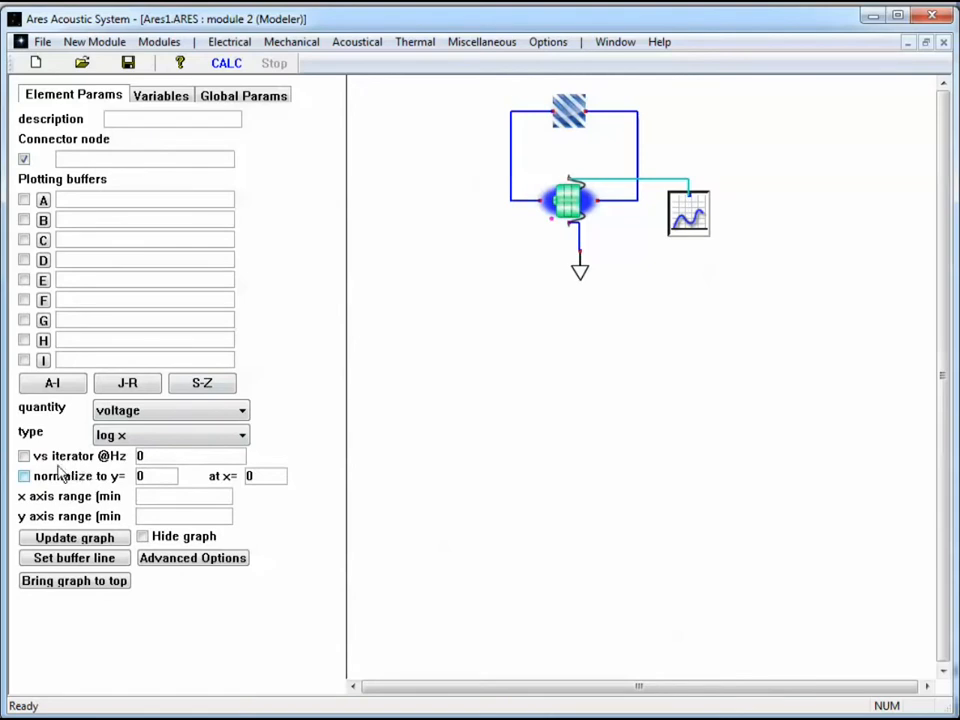
{"action": "left_click_drag", "start_coordinate": [150, 456], "coordinate": [103, 454]}
{"action": "type", "text": "500 1000 2000"}
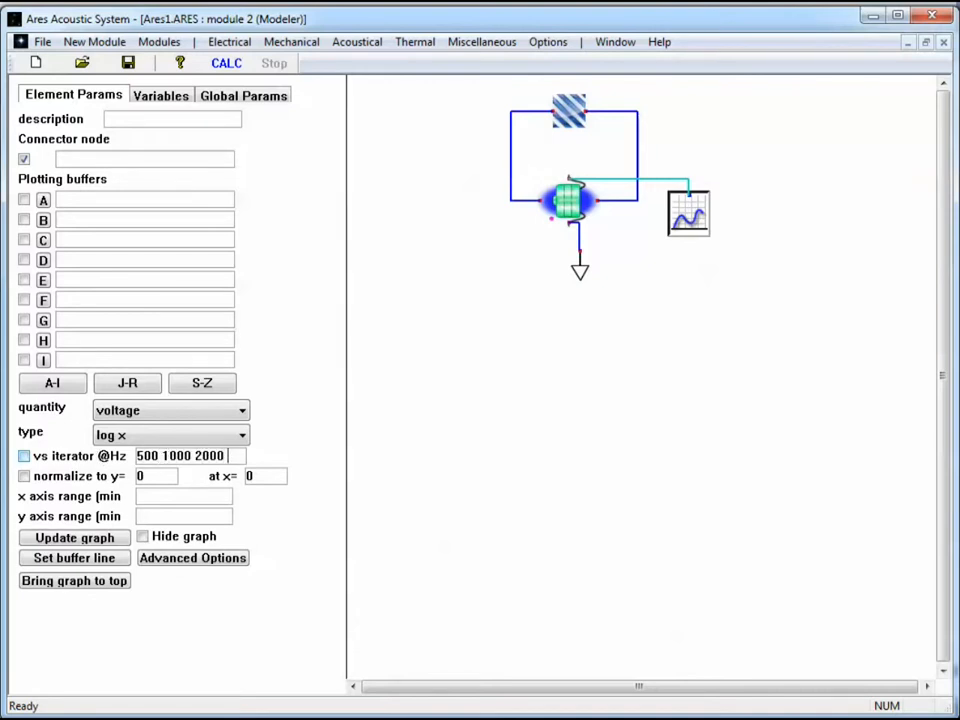
{"action": "type", "text": " 4000"}
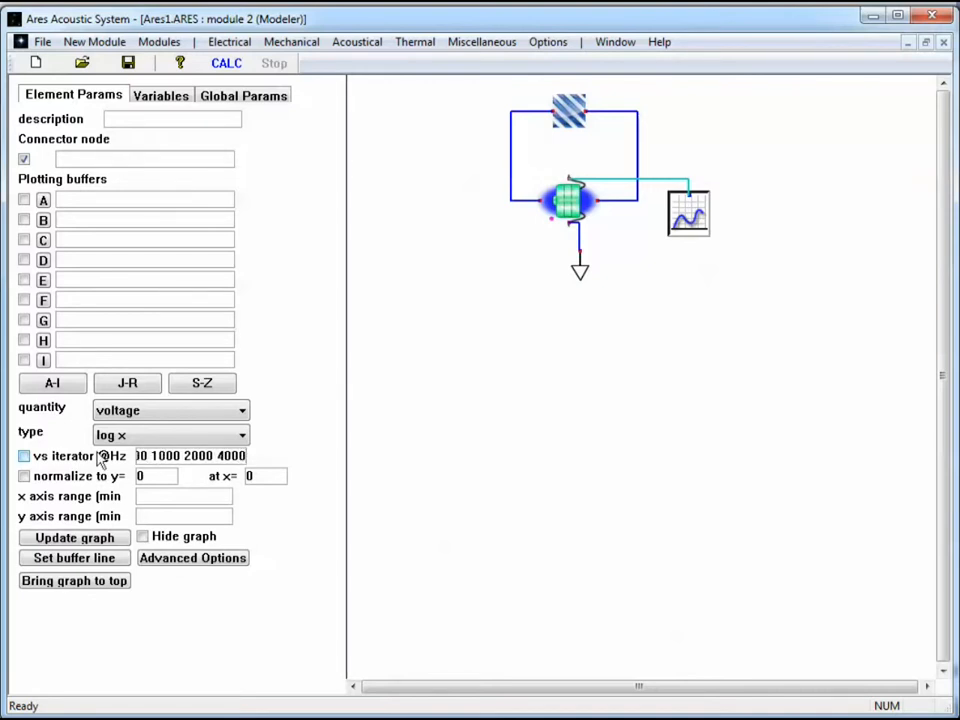
{"action": "left_click", "coordinate": [60, 461]}
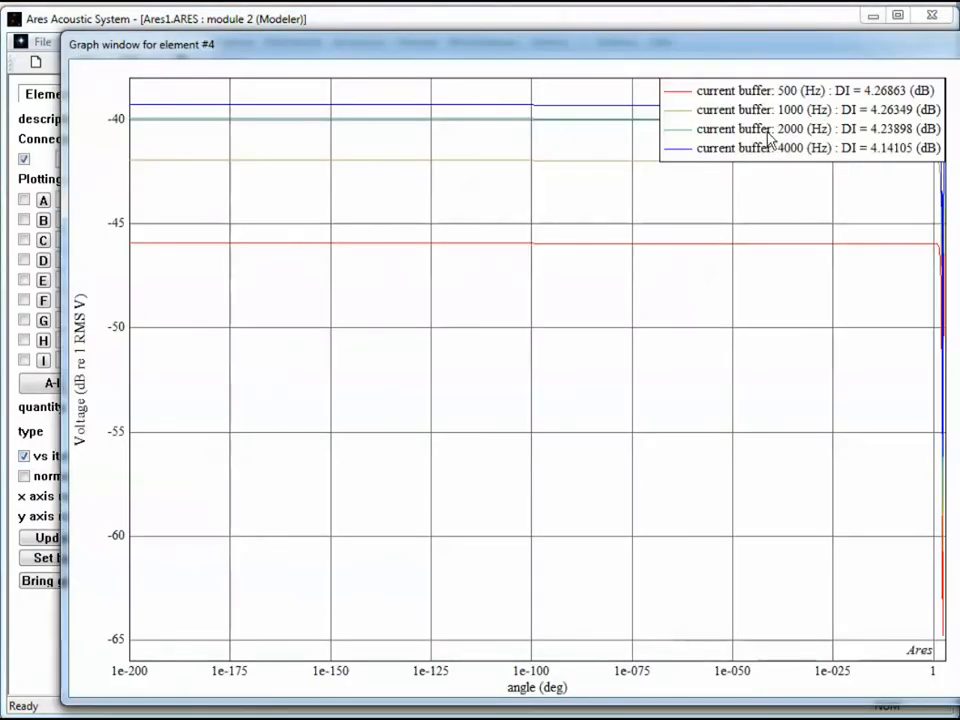
{"action": "left_click_drag", "start_coordinate": [768, 150], "coordinate": [615, 426]}
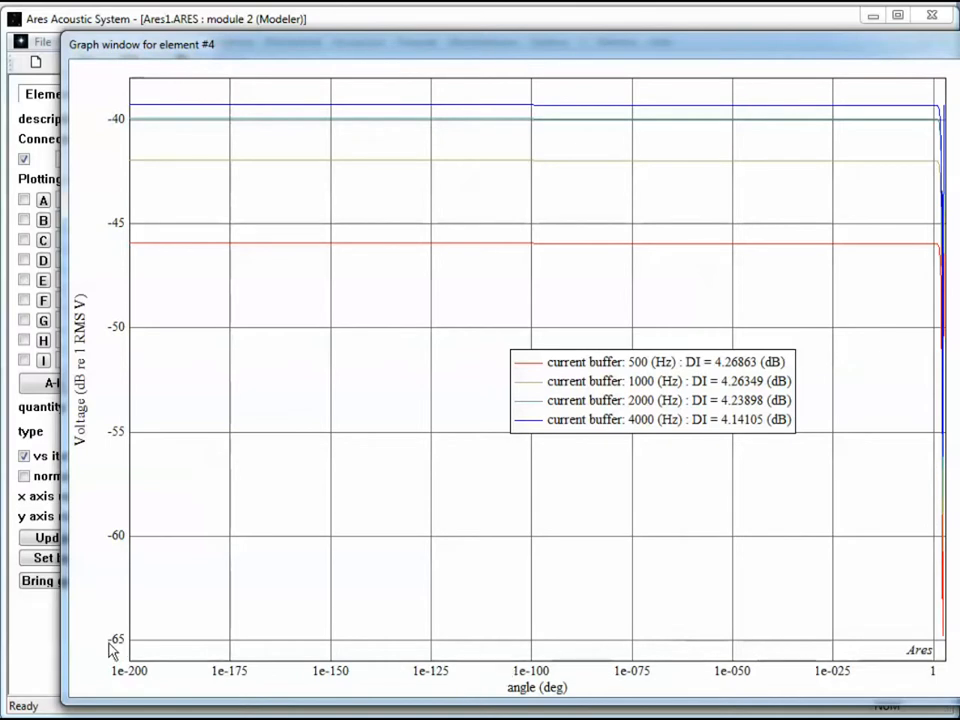
Change the microphone graph's type to linear and move the legend to the upper middle between the curves.
{"action": "left_click", "coordinate": [43, 649]}
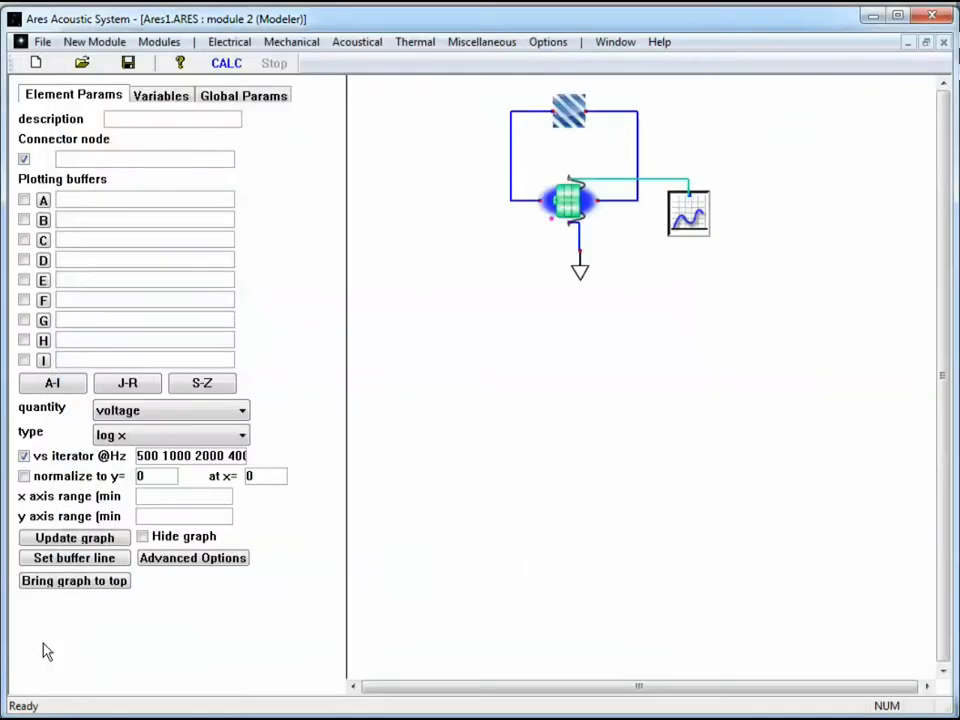
{"action": "left_click", "coordinate": [236, 436]}
{"action": "left_click", "coordinate": [182, 454]}
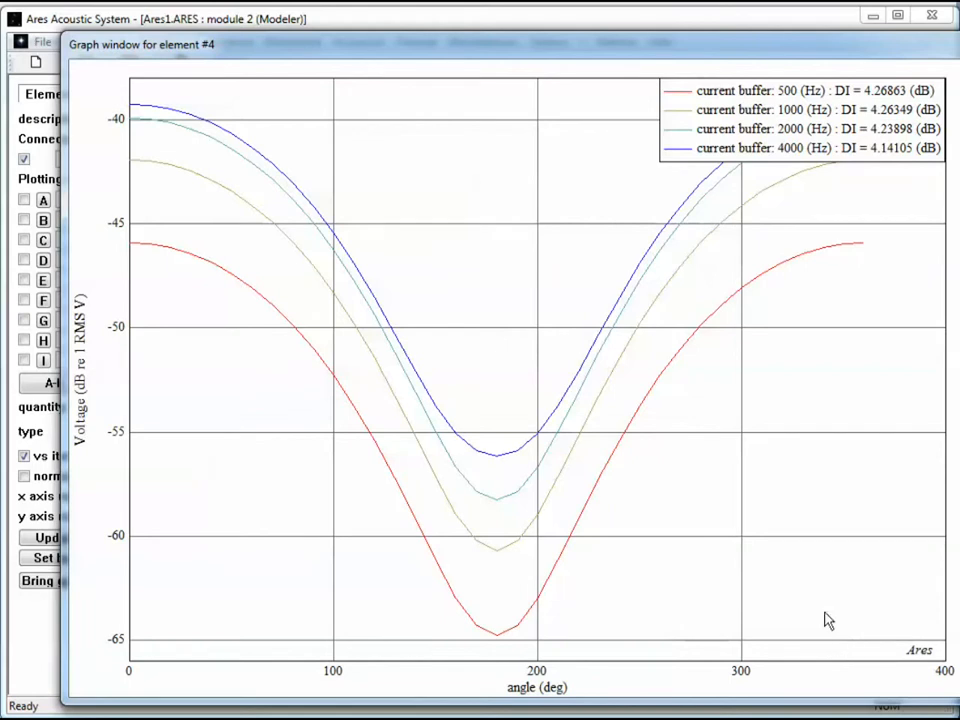
{"action": "left_click_drag", "start_coordinate": [739, 94], "coordinate": [450, 150]}
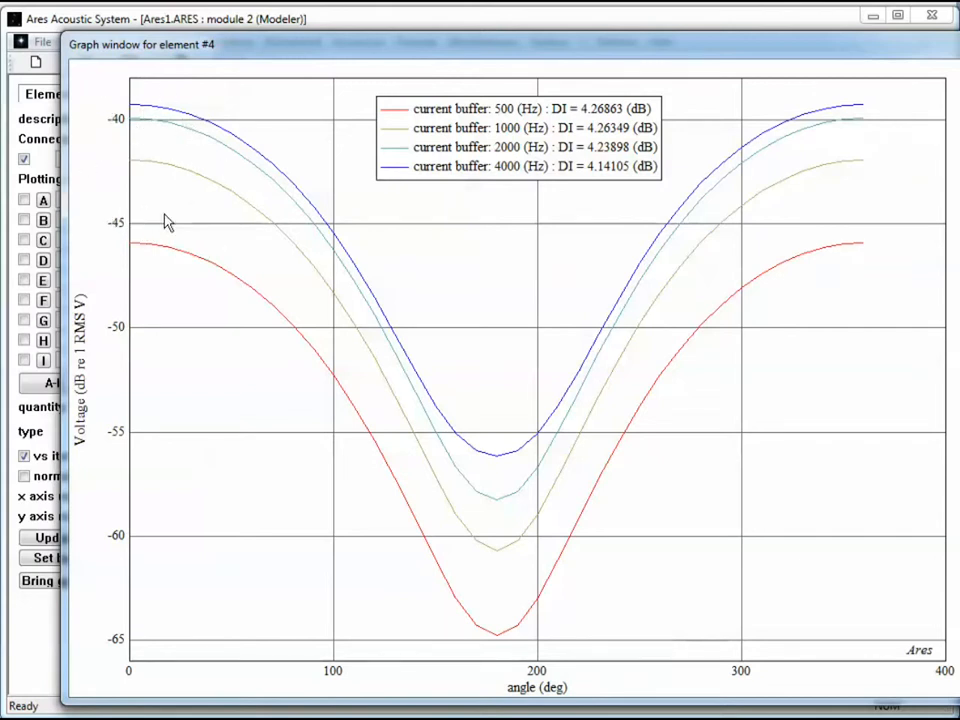
Normalize the curves to y = 0 at x = 0, update the graph and move the legend to the upper middle.
{"action": "left_click", "coordinate": [45, 485]}
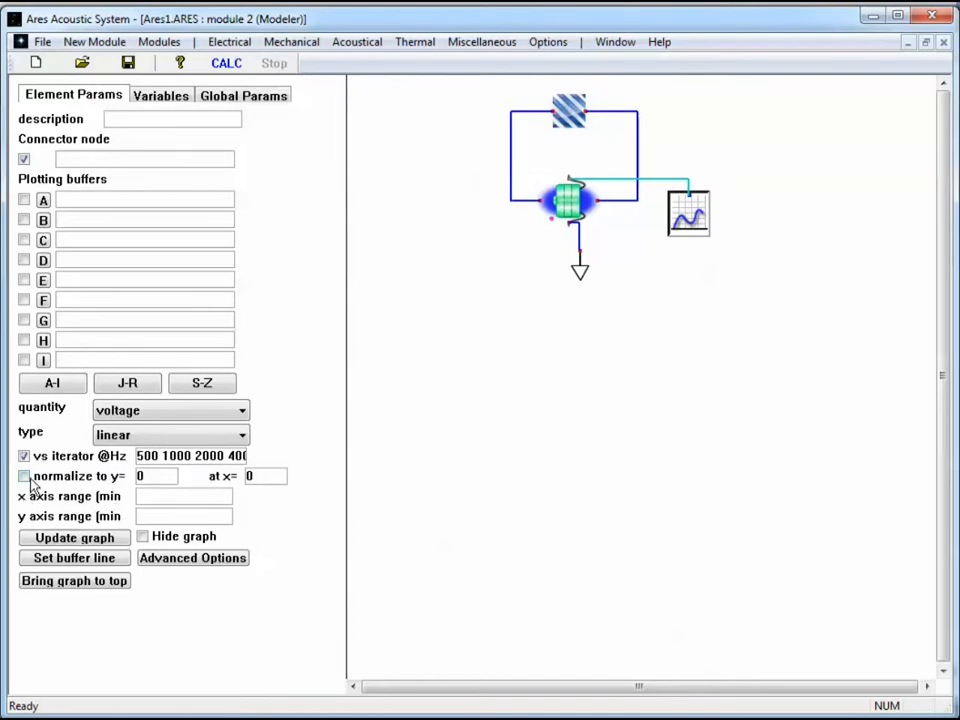
{"action": "double_click", "coordinate": [139, 476]}
{"action": "key", "text": "Tab"}
{"action": "left_click", "coordinate": [75, 537]}
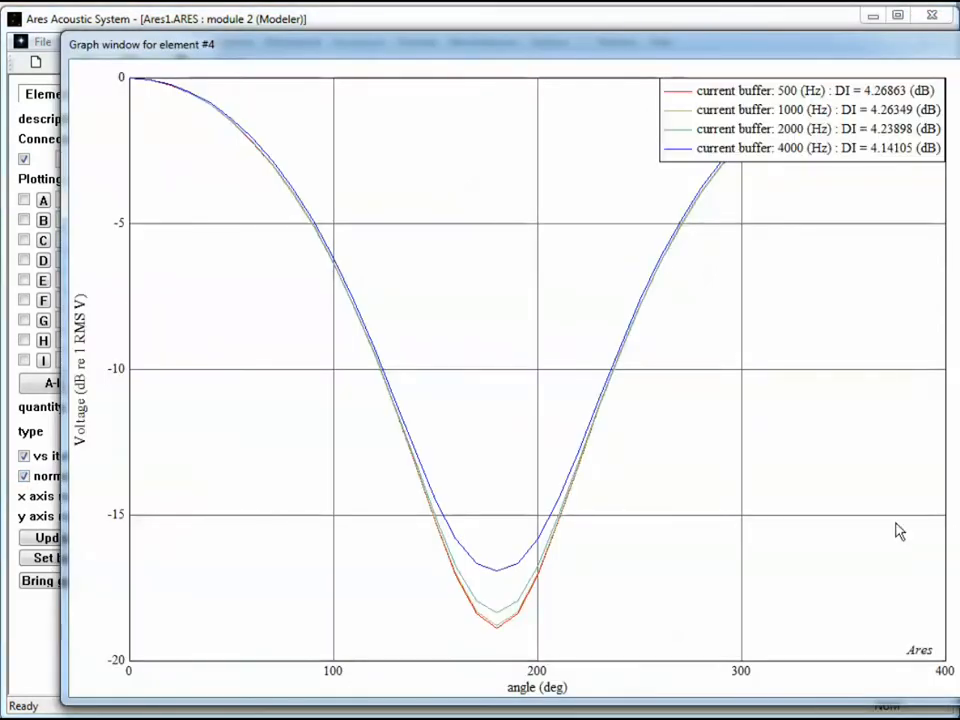
{"action": "left_click_drag", "start_coordinate": [762, 107], "coordinate": [478, 123]}
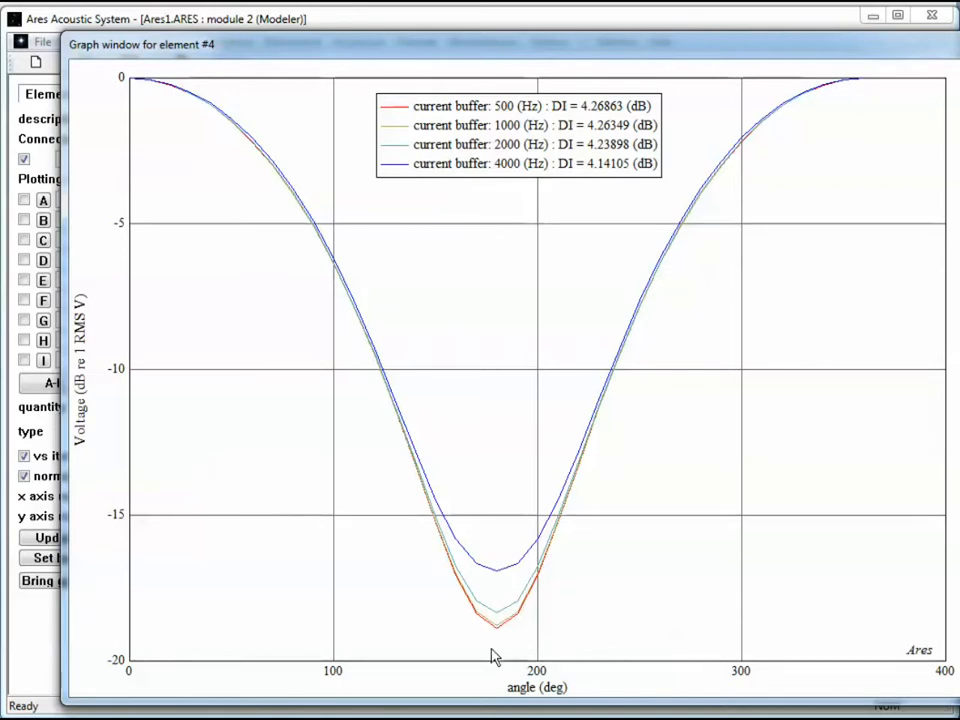
Switch to module 1 and bring its pressure graph to the front before returning to the graph element's settings.
{"action": "left_click", "coordinate": [285, 24]}
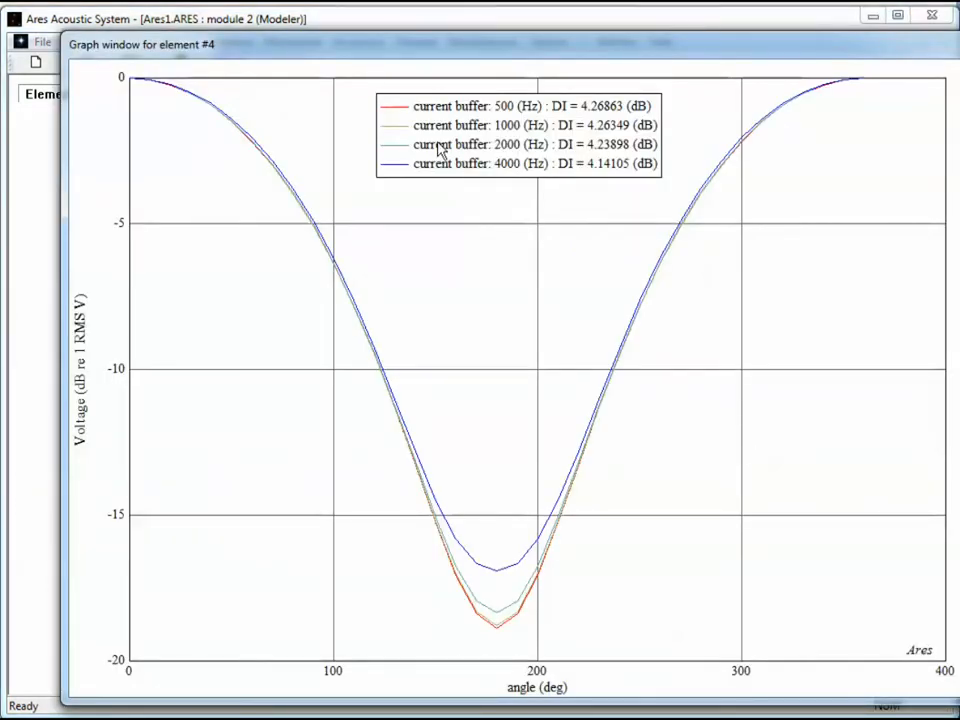
{"action": "left_click", "coordinate": [405, 30]}
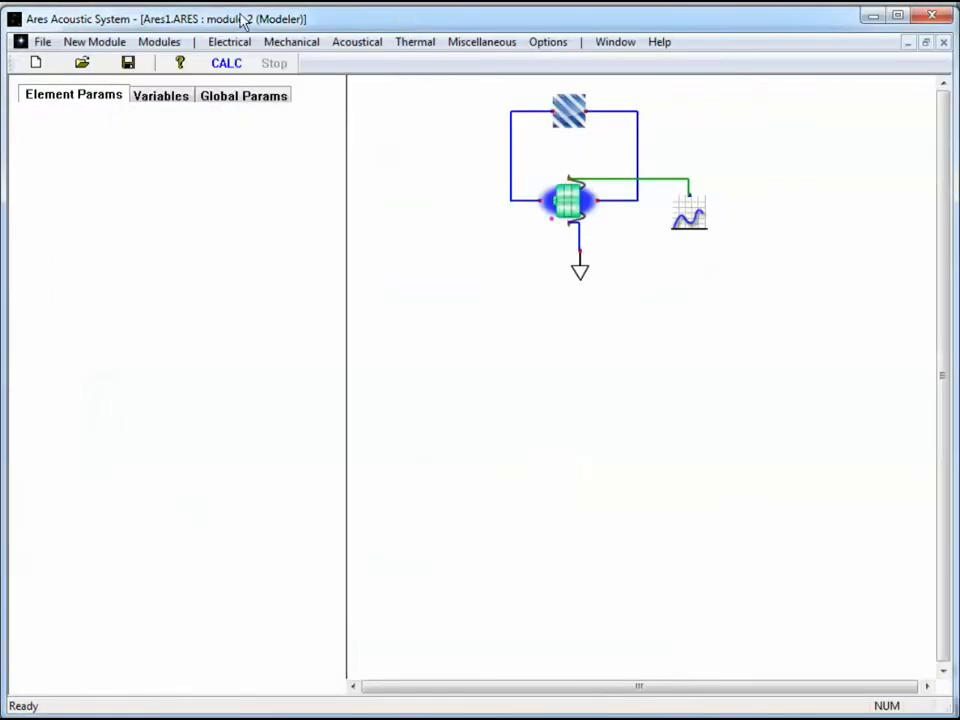
{"action": "left_click", "coordinate": [157, 45]}
{"action": "left_click", "coordinate": [166, 137]}
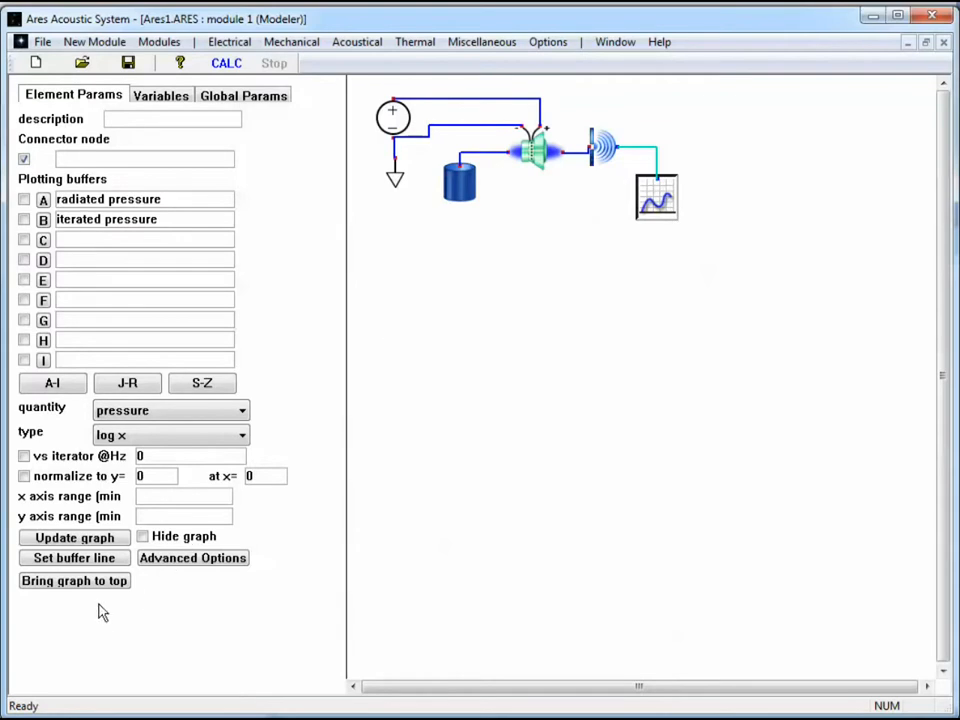
{"action": "left_click", "coordinate": [66, 588]}
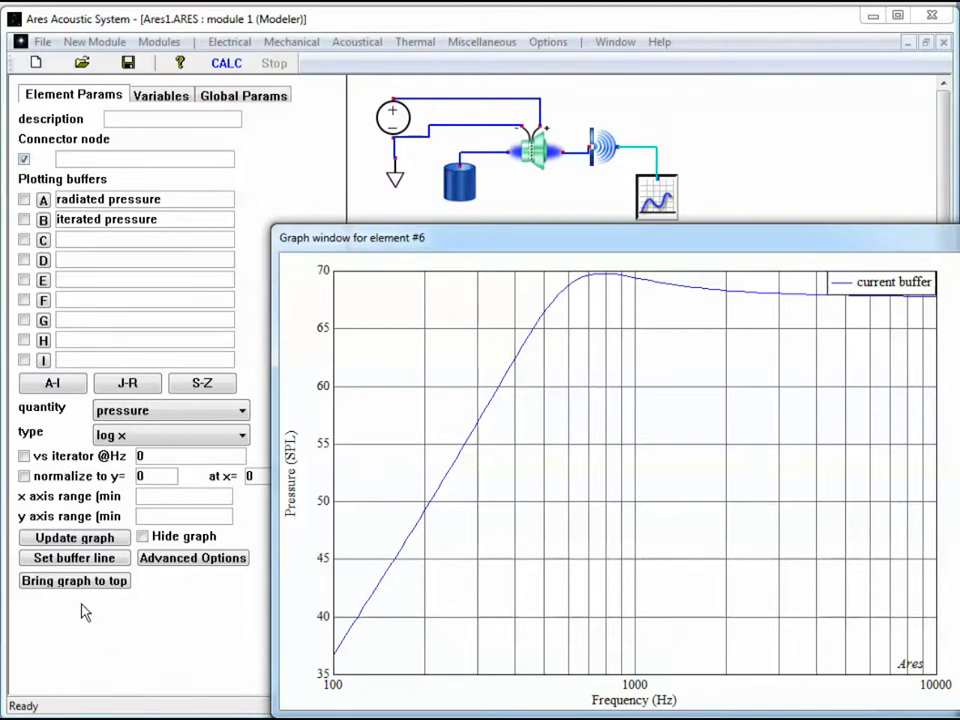
{"action": "left_click", "coordinate": [118, 657]}
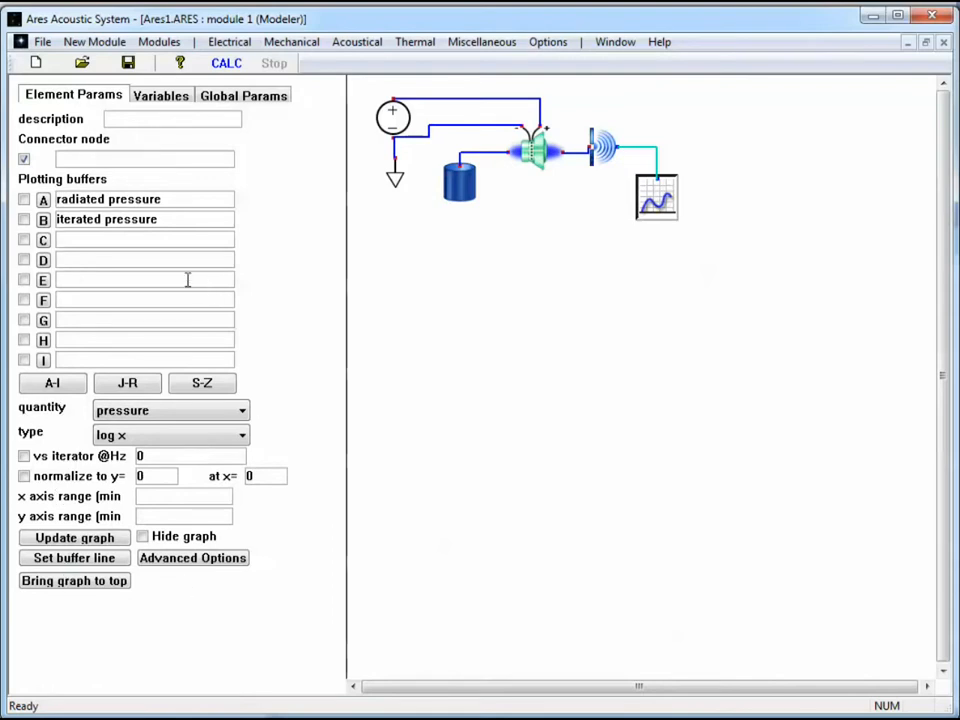
Add real & imaginary and phase plots through the advanced graph options and make the graph window taller.
{"action": "left_click", "coordinate": [170, 568]}
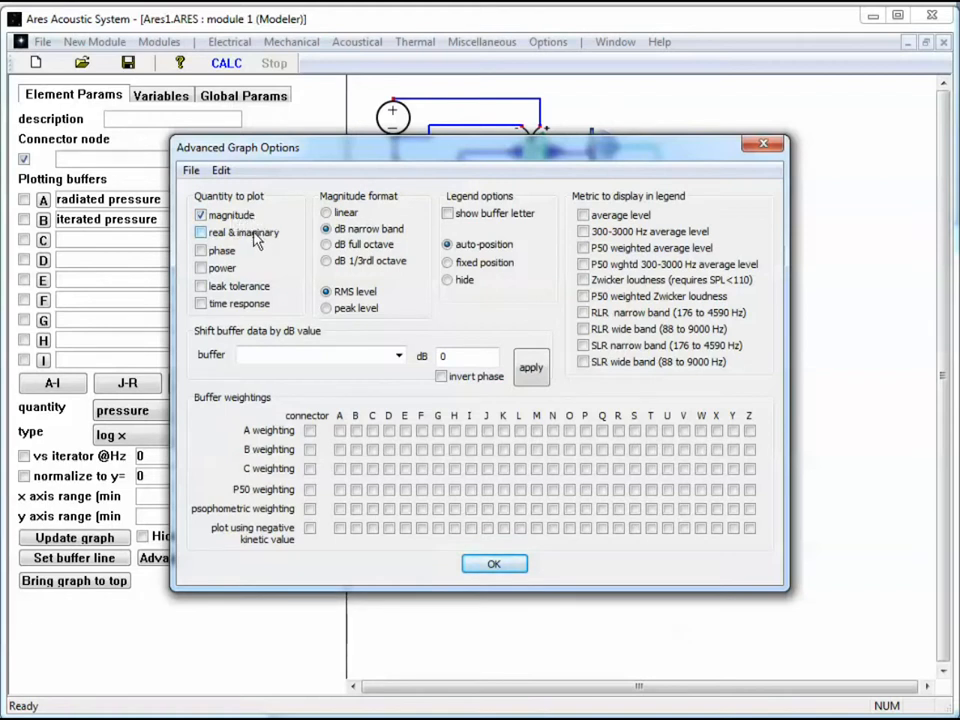
{"action": "left_click", "coordinate": [256, 237]}
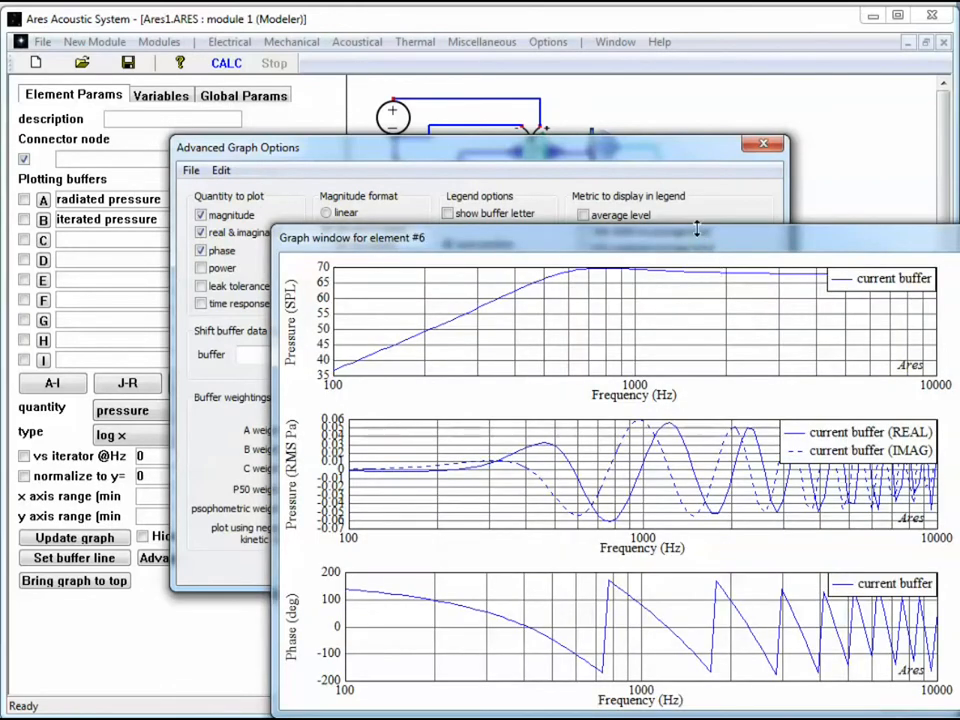
{"action": "left_click_drag", "start_coordinate": [695, 228], "coordinate": [687, 160]}
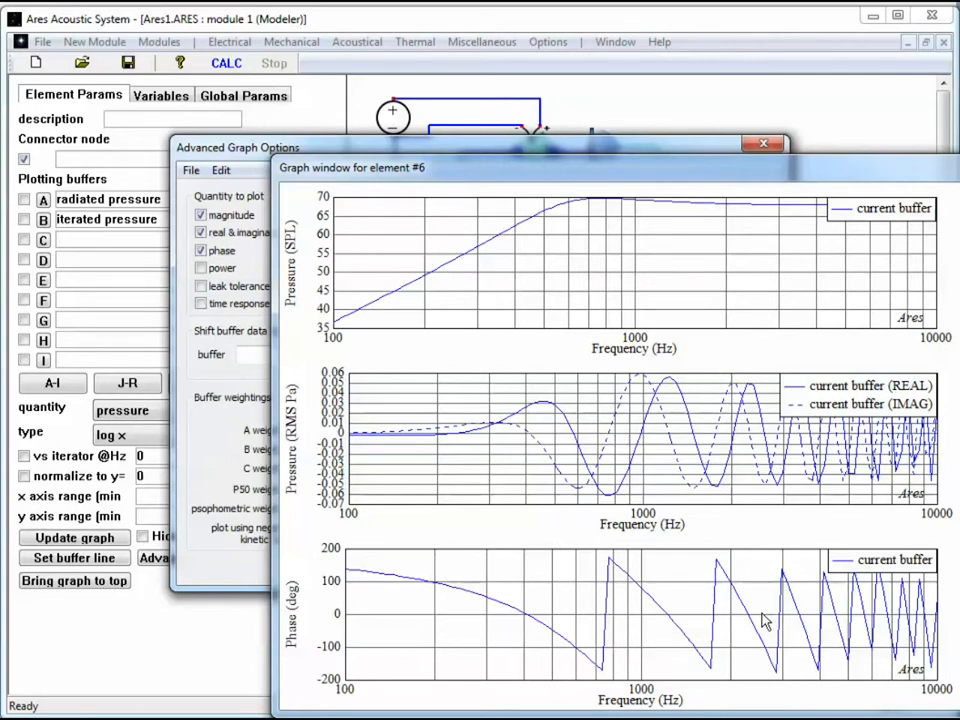
Remove the phase and real & imaginary plots so only magnitude is plotted.
{"action": "left_click", "coordinate": [332, 148]}
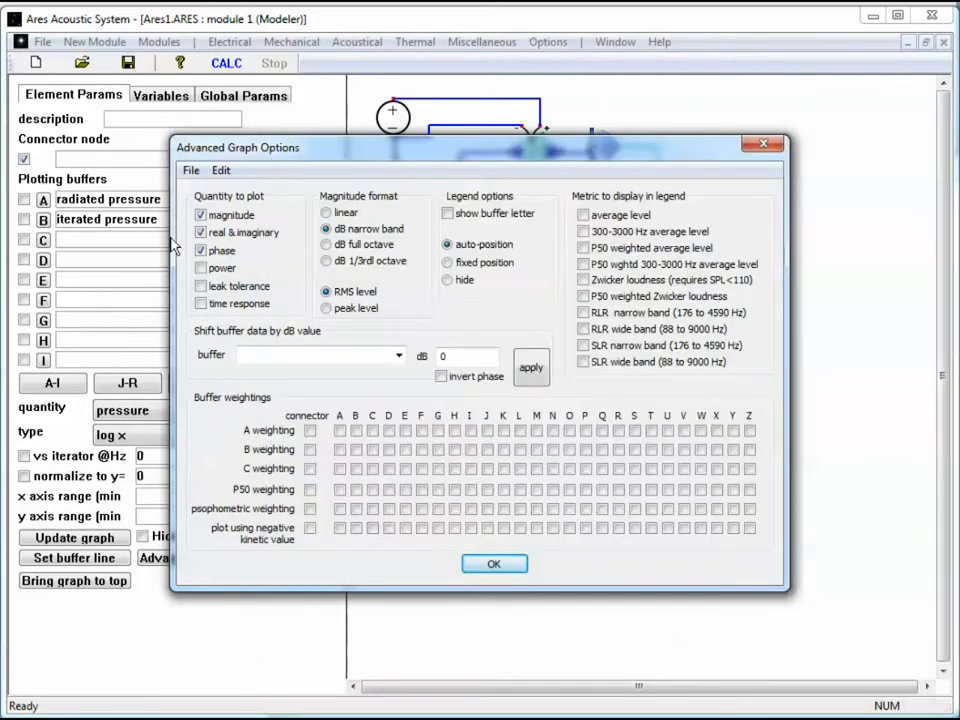
{"action": "left_click", "coordinate": [226, 250]}
{"action": "left_click", "coordinate": [237, 233]}
Try the linear and dB full octave magnitude formats on the pressure graph, and return to dB narrow band.
{"action": "left_click", "coordinate": [346, 214]}
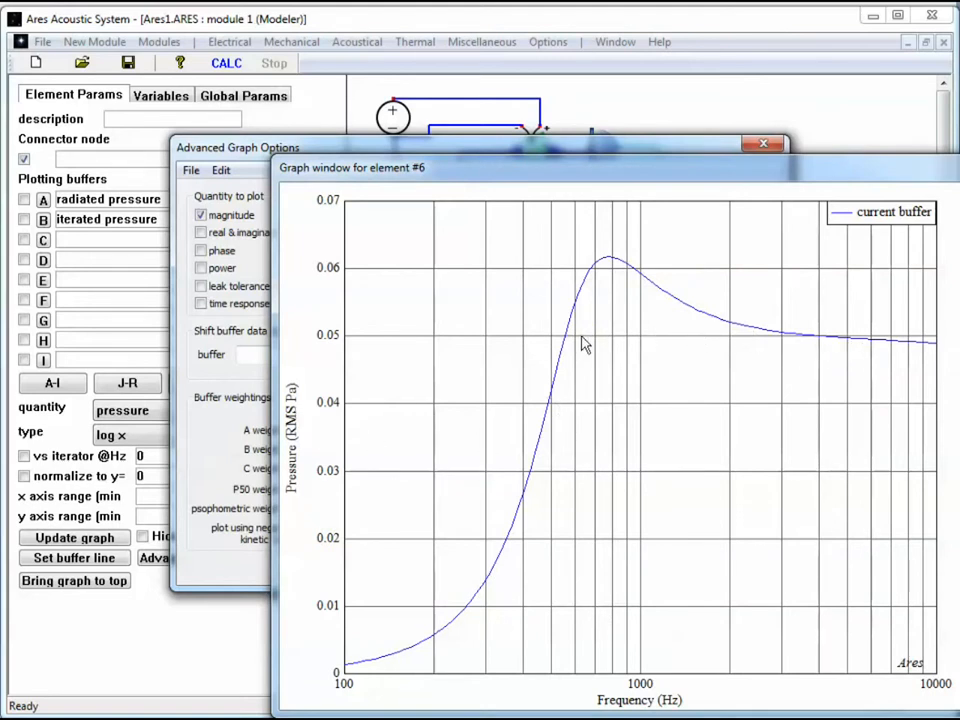
{"action": "left_click", "coordinate": [538, 154]}
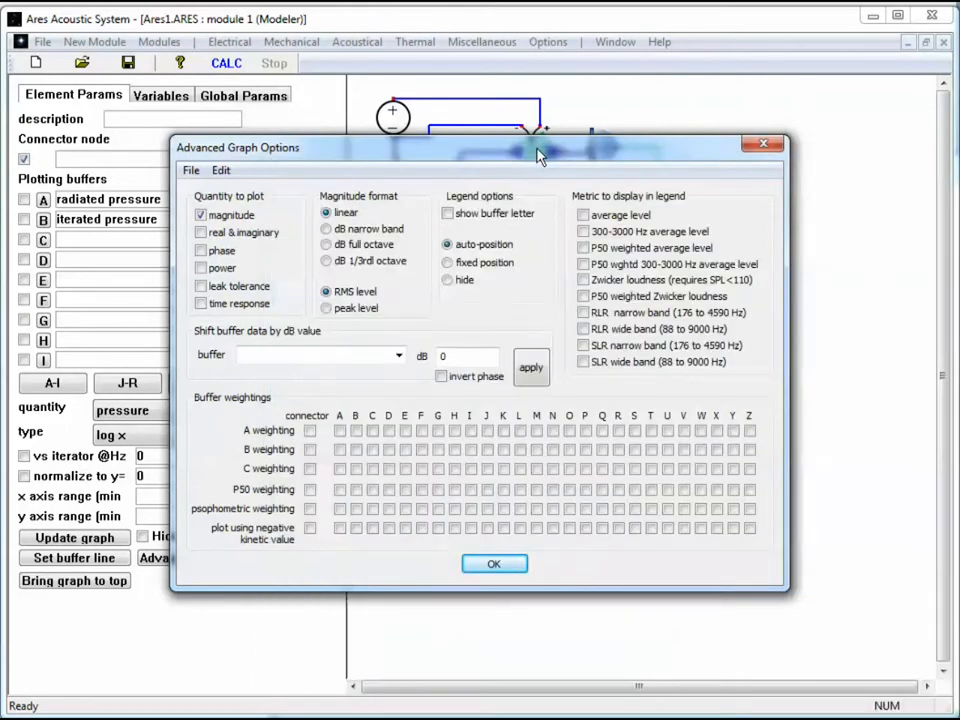
{"action": "left_click", "coordinate": [326, 244]}
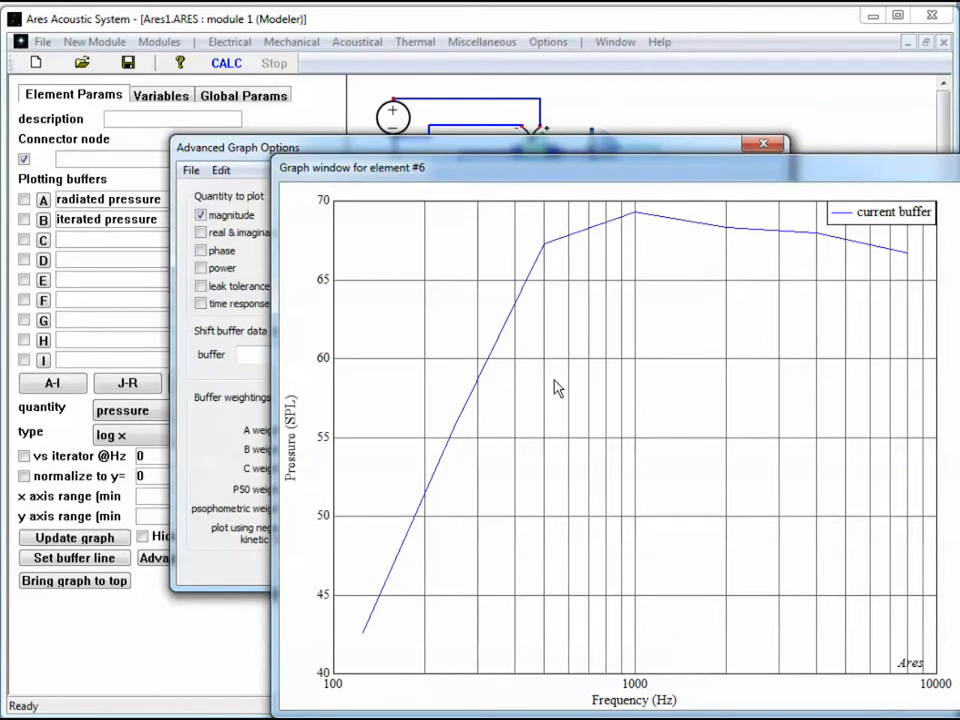
{"action": "left_click", "coordinate": [514, 148]}
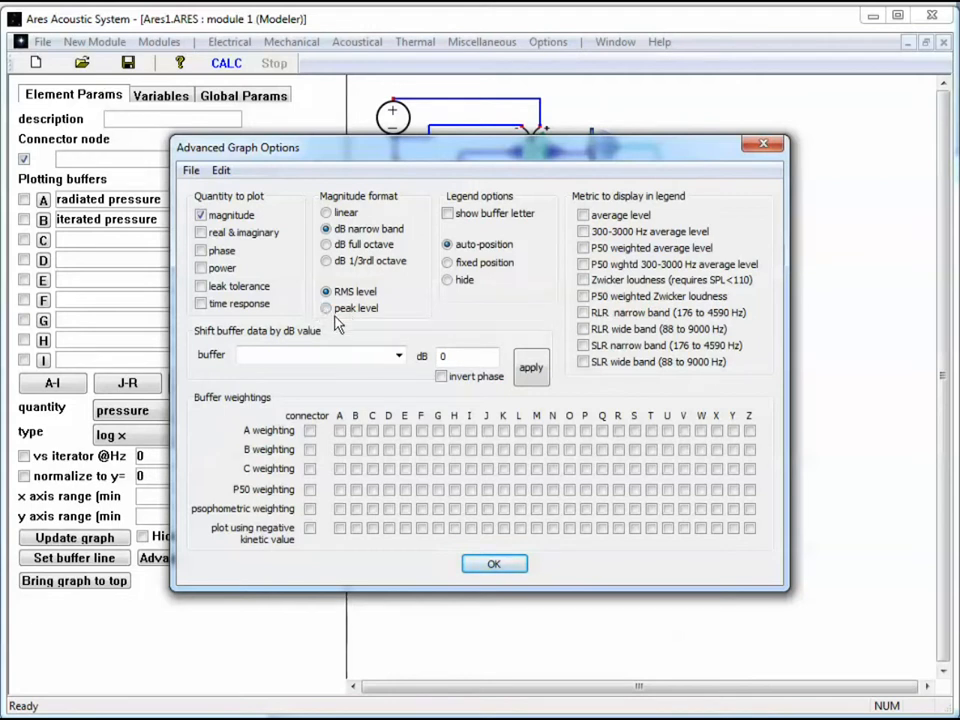
Show the buffer letter in the legend, close the advanced graph options and plot buffer A, radiated pressure.
{"action": "left_click", "coordinate": [335, 314]}
{"action": "left_click", "coordinate": [487, 222]}
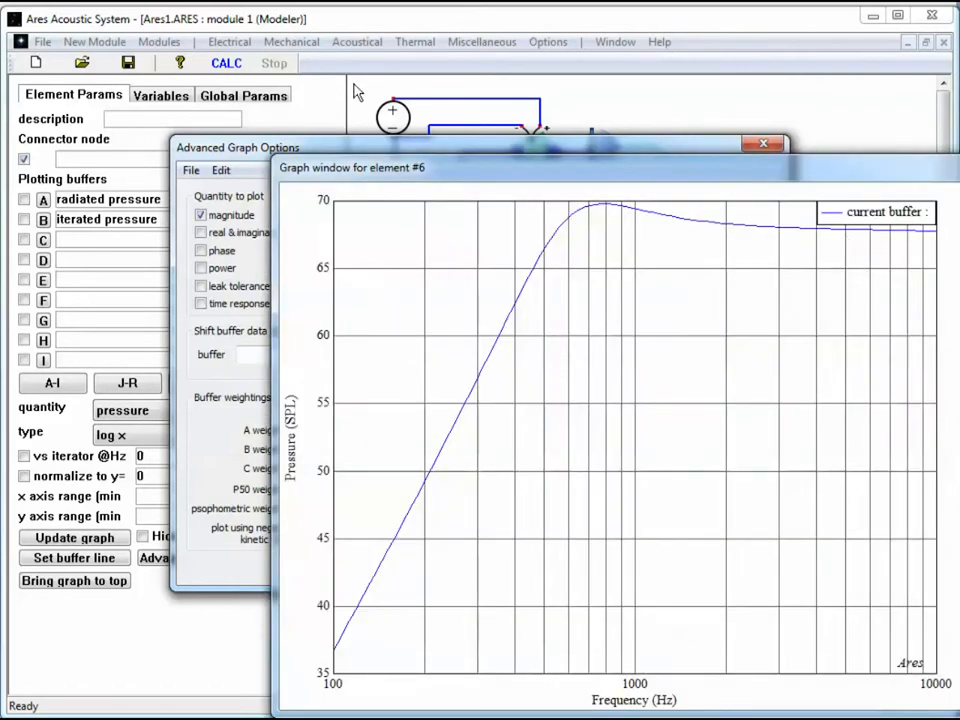
{"action": "left_click", "coordinate": [190, 150]}
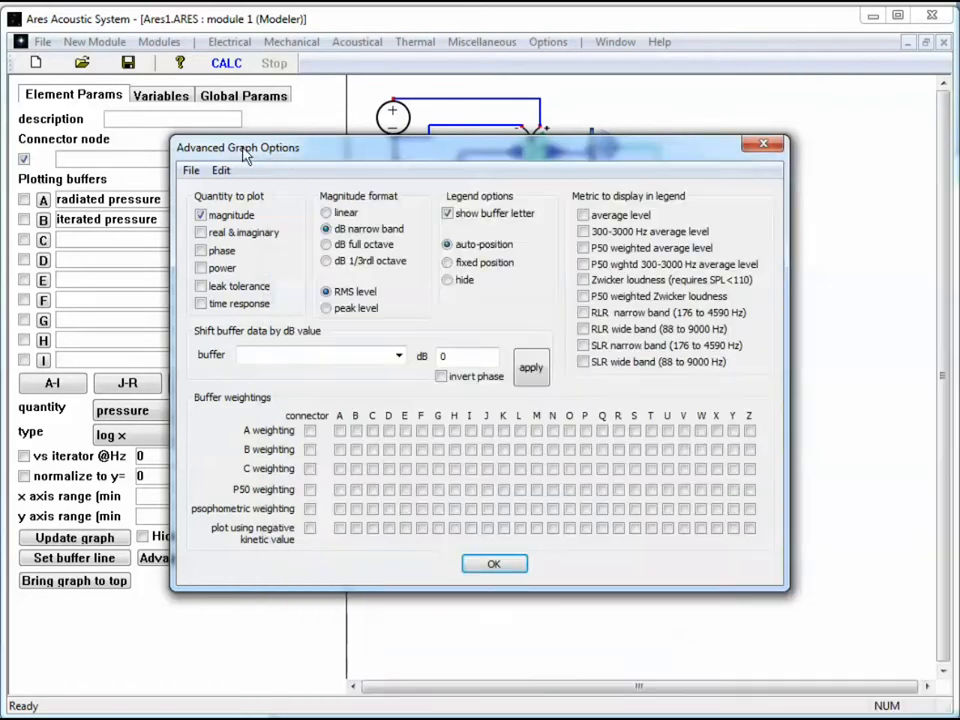
{"action": "left_click", "coordinate": [494, 564]}
{"action": "left_click", "coordinate": [24, 200]}
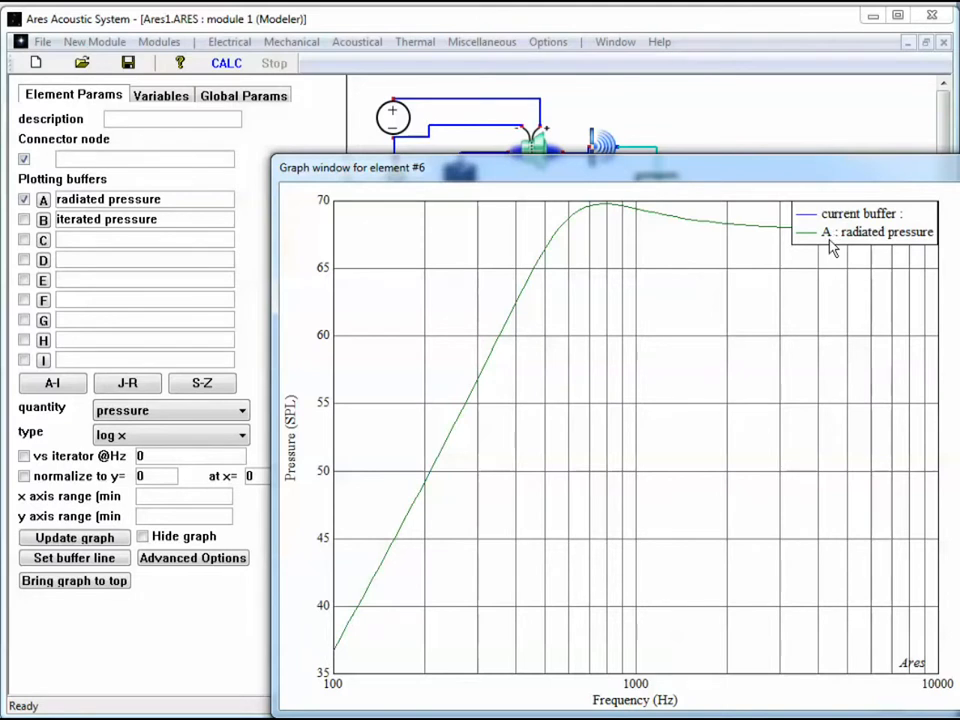
Move the legend to the upper middle of the pressure plot and reopen the advanced graph options.
{"action": "left_click_drag", "start_coordinate": [843, 233], "coordinate": [732, 322]}
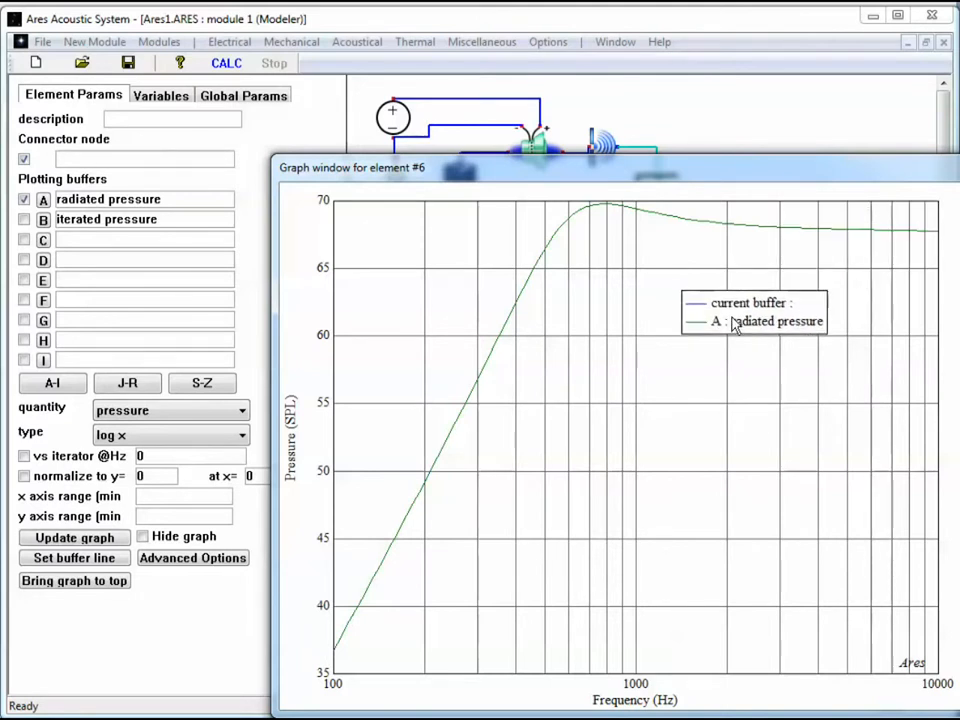
{"action": "left_click", "coordinate": [592, 40]}
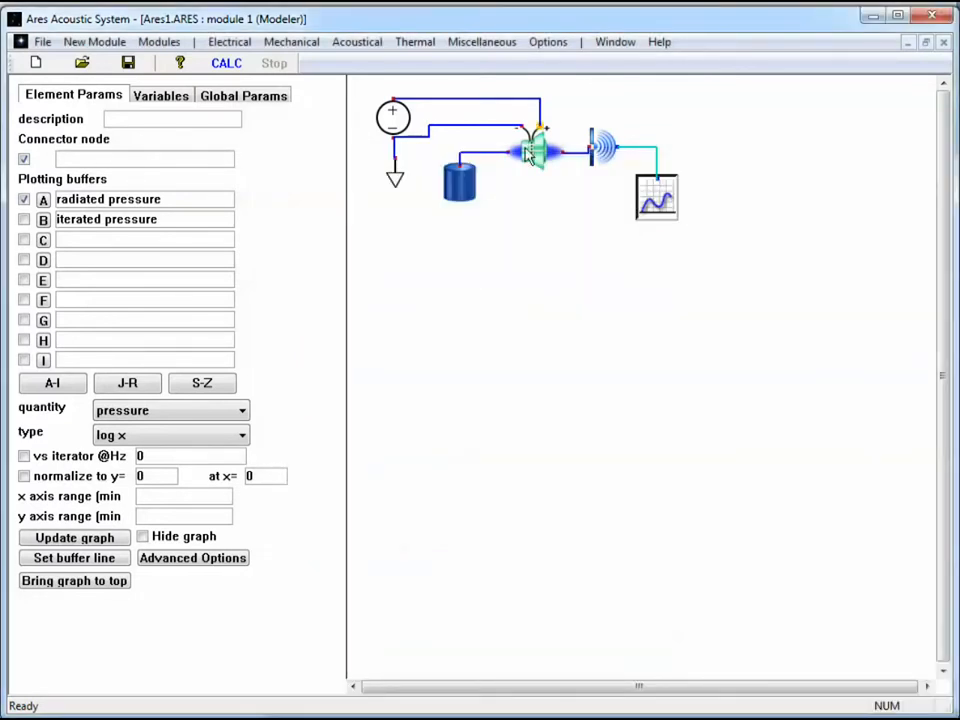
{"action": "left_click", "coordinate": [222, 560]}
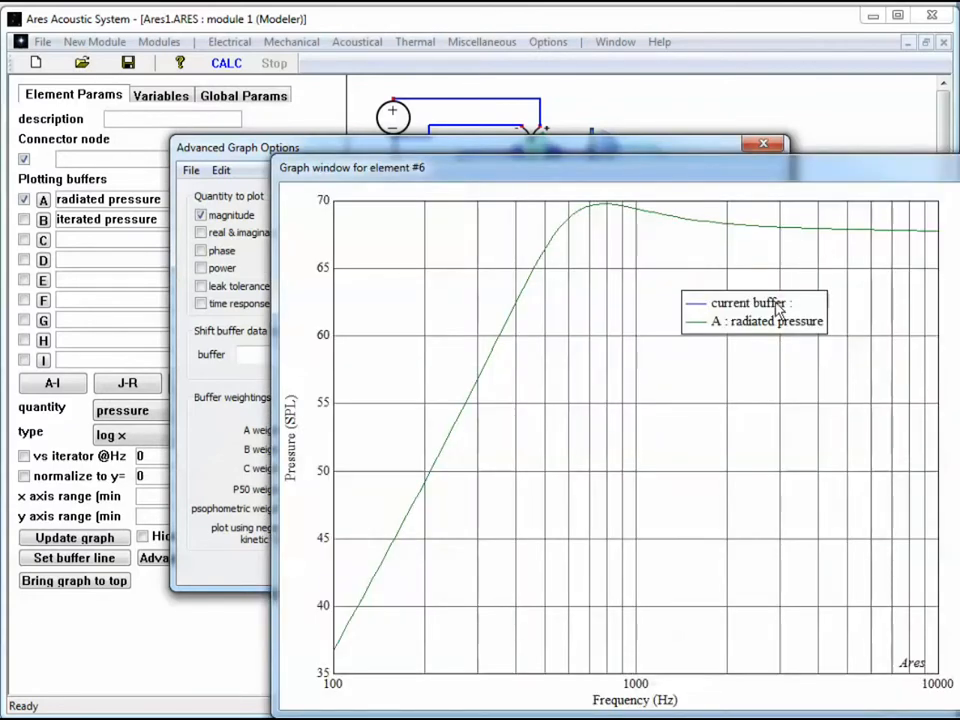
Try the legend's fixed position and hide options, relocating the legend within the plot, and return to auto-position.
{"action": "left_click_drag", "start_coordinate": [751, 336], "coordinate": [701, 402]}
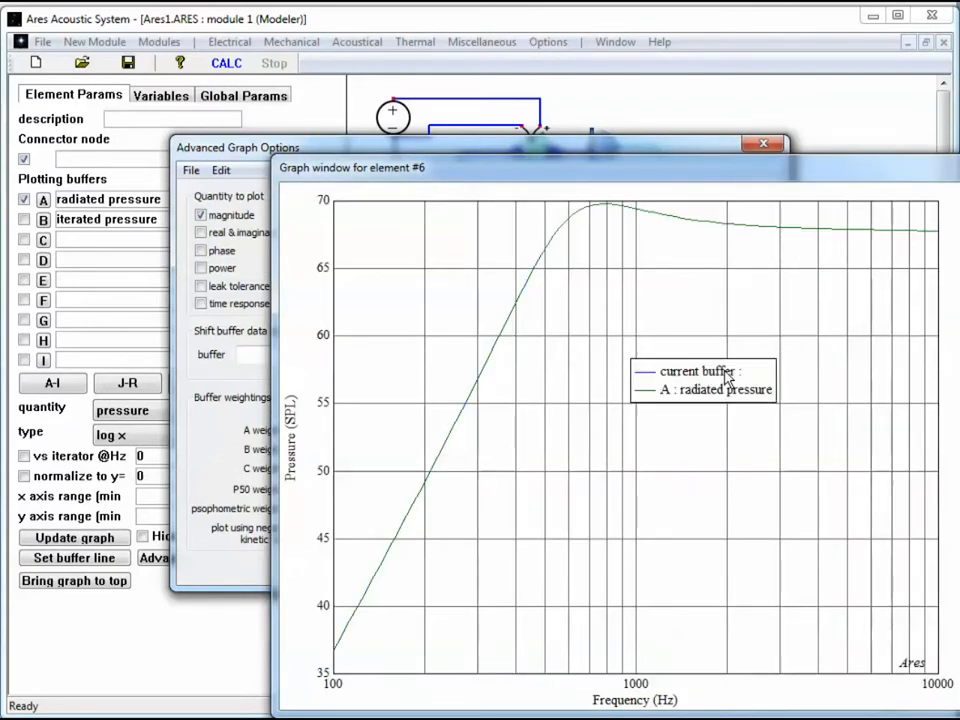
{"action": "left_click", "coordinate": [493, 150]}
{"action": "left_click", "coordinate": [480, 264]}
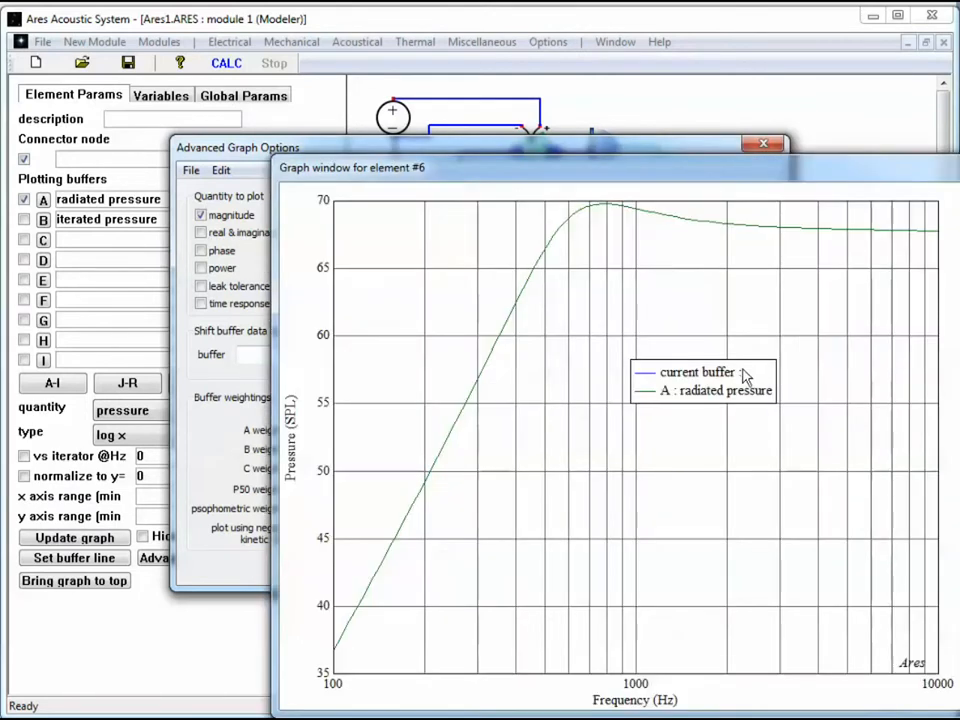
{"action": "left_click_drag", "start_coordinate": [744, 376], "coordinate": [602, 478]}
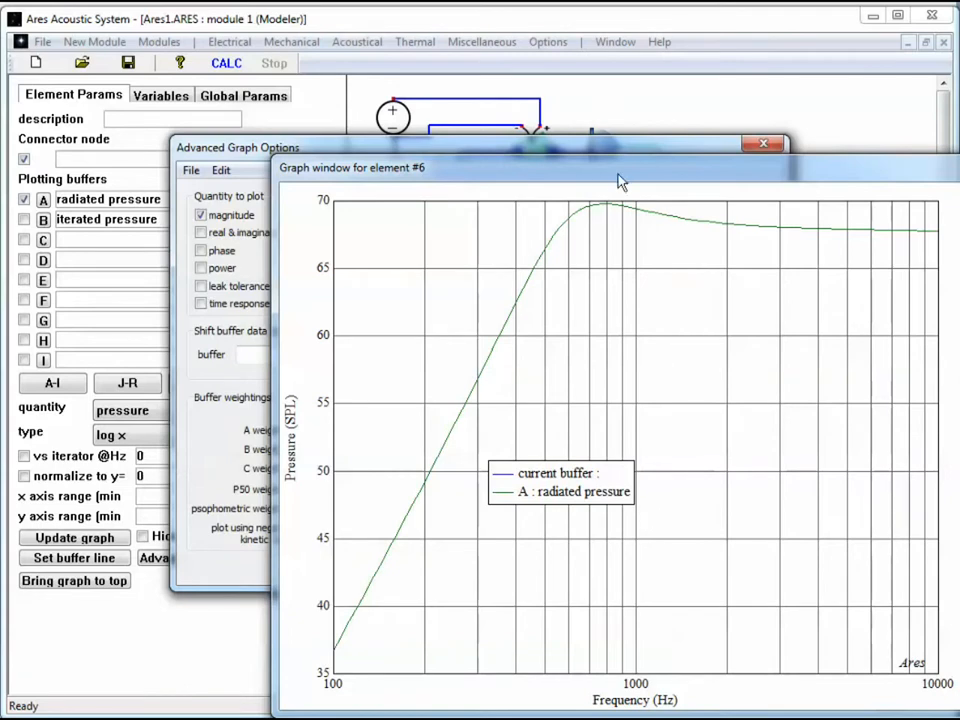
{"action": "left_click", "coordinate": [632, 152]}
{"action": "left_click", "coordinate": [447, 280]}
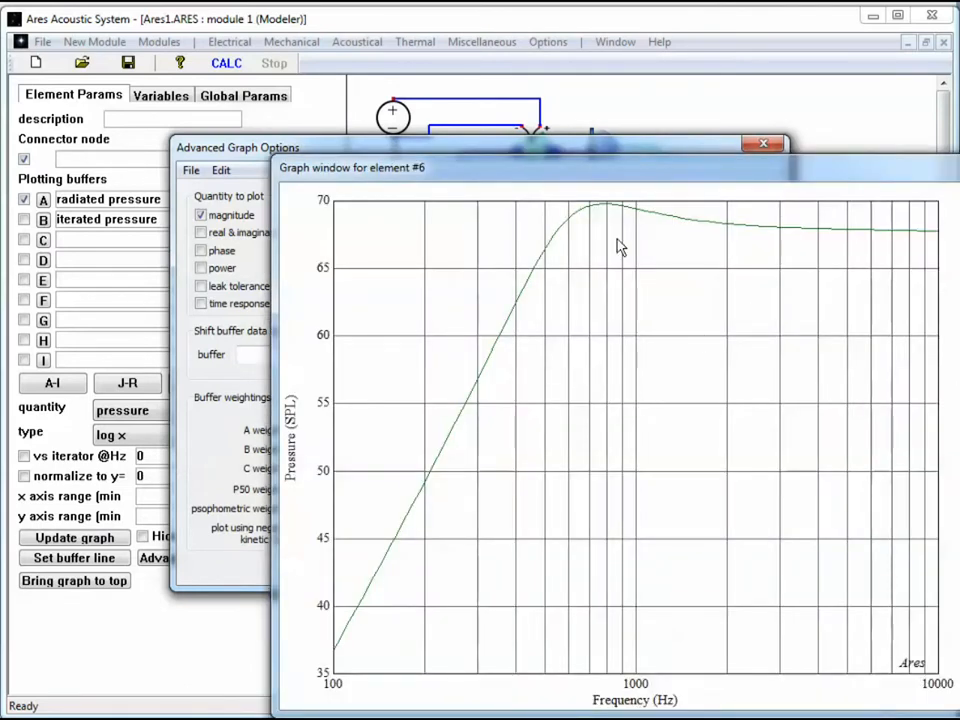
{"action": "left_click", "coordinate": [602, 150]}
{"action": "left_click", "coordinate": [447, 244]}
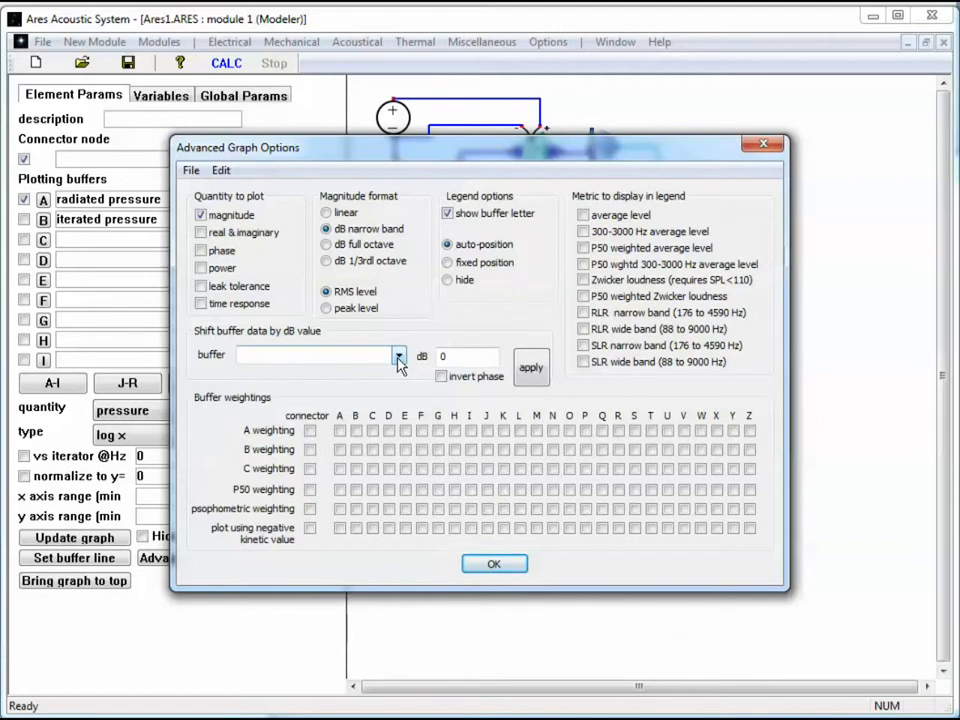
Shift the data of buffer A, radiated pressure, by -10 dB.
{"action": "left_click", "coordinate": [398, 357]}
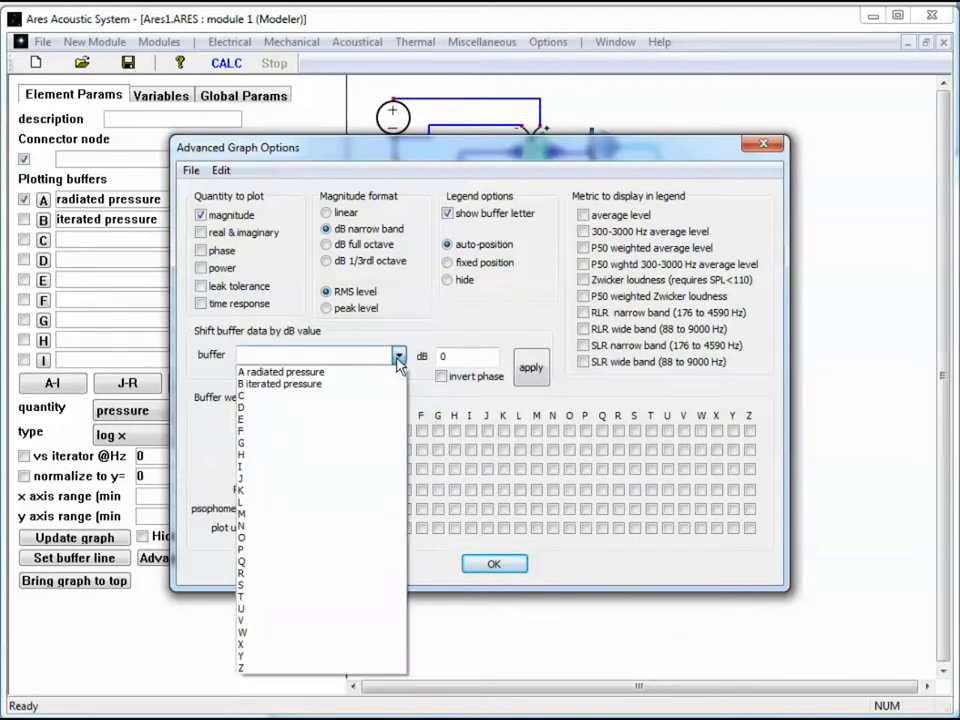
{"action": "left_click", "coordinate": [371, 369]}
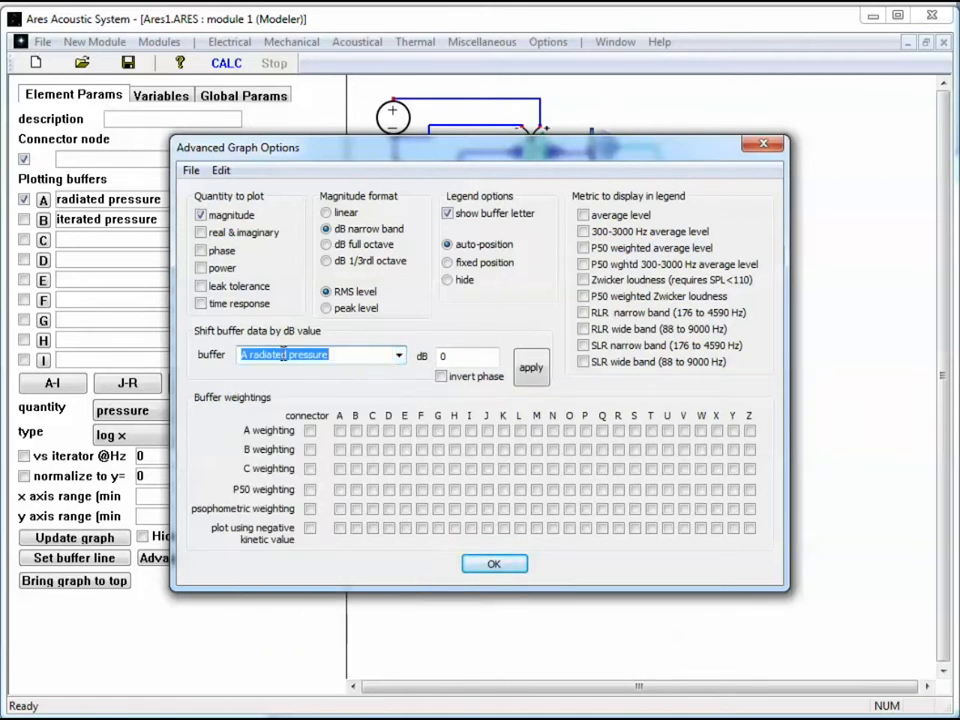
{"action": "double_click", "coordinate": [443, 357]}
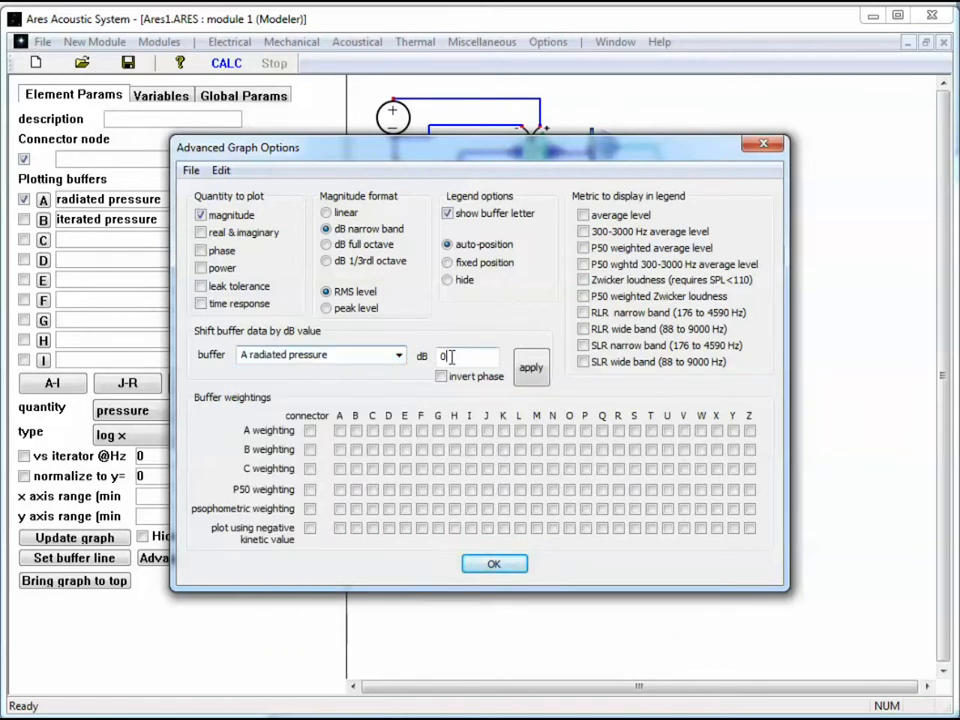
{"action": "type", "text": "-10"}
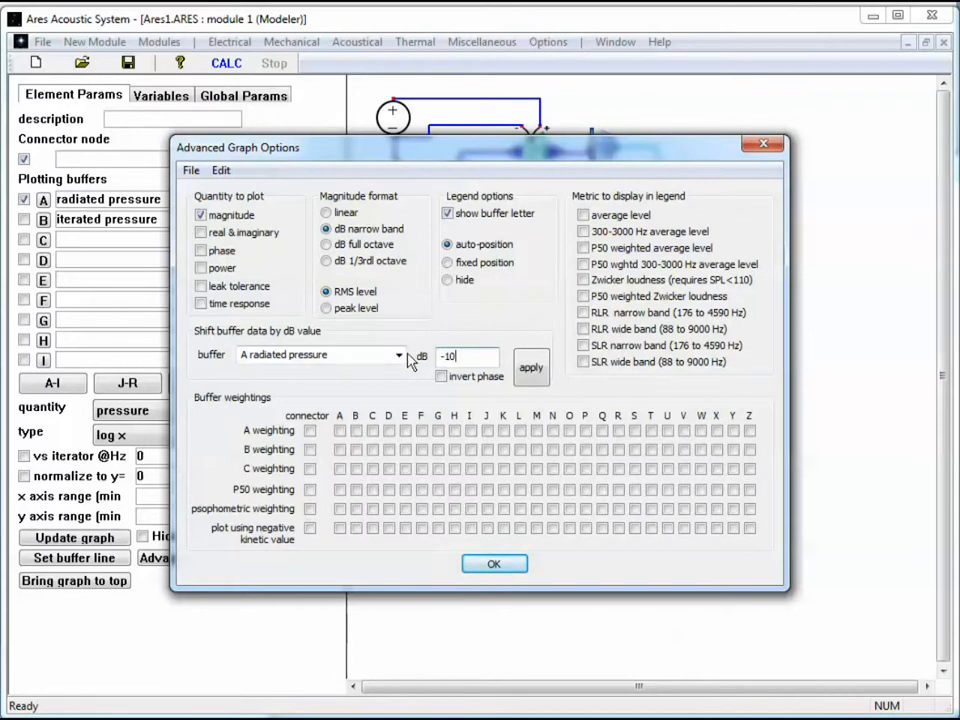
{"action": "left_click", "coordinate": [531, 369]}
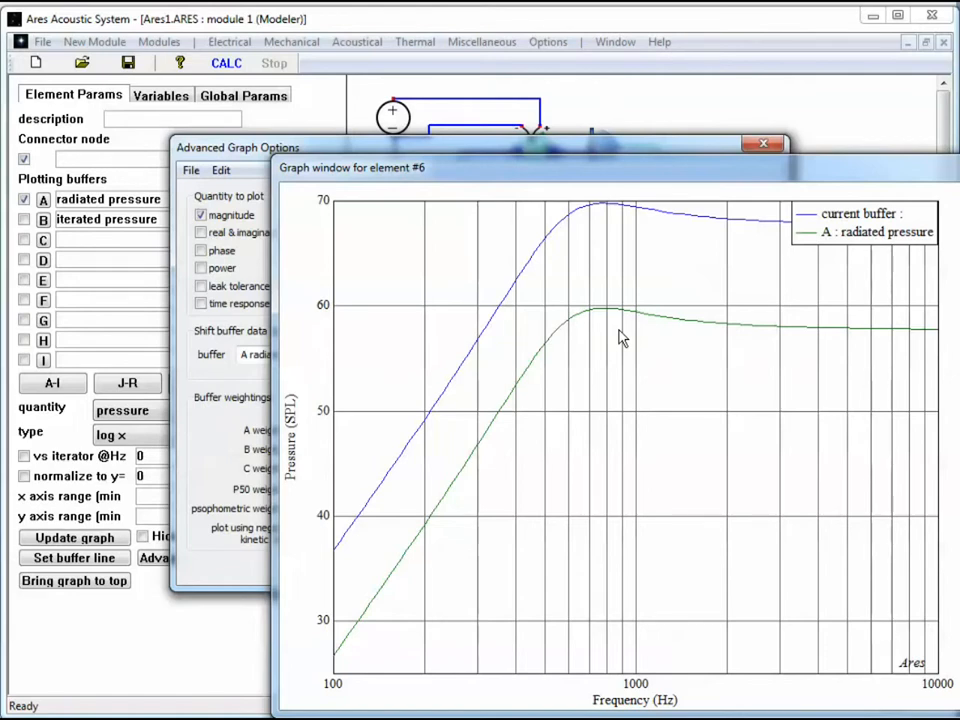
{"action": "left_click", "coordinate": [604, 147]}
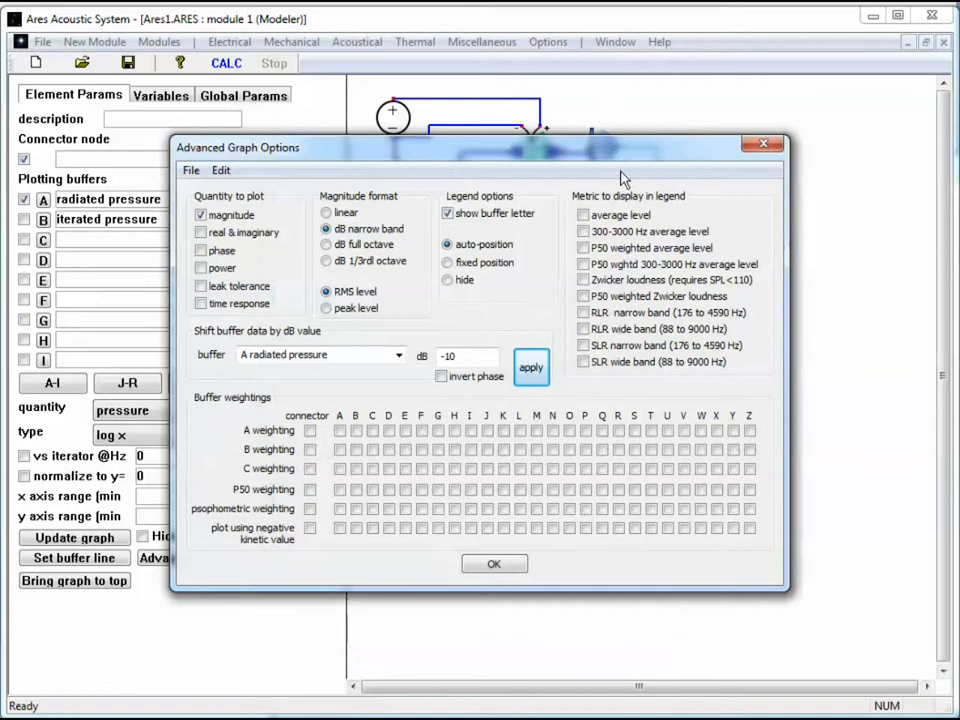
{"action": "left_click", "coordinate": [455, 357]}
{"action": "double_click", "coordinate": [455, 357]}
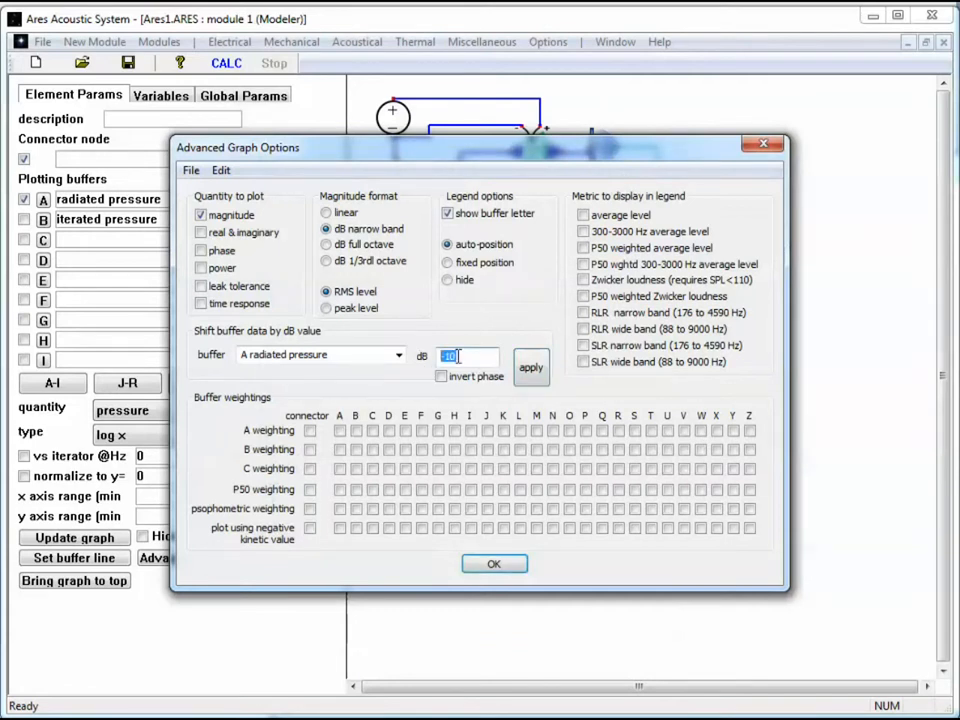
{"action": "left_click", "coordinate": [471, 355]}
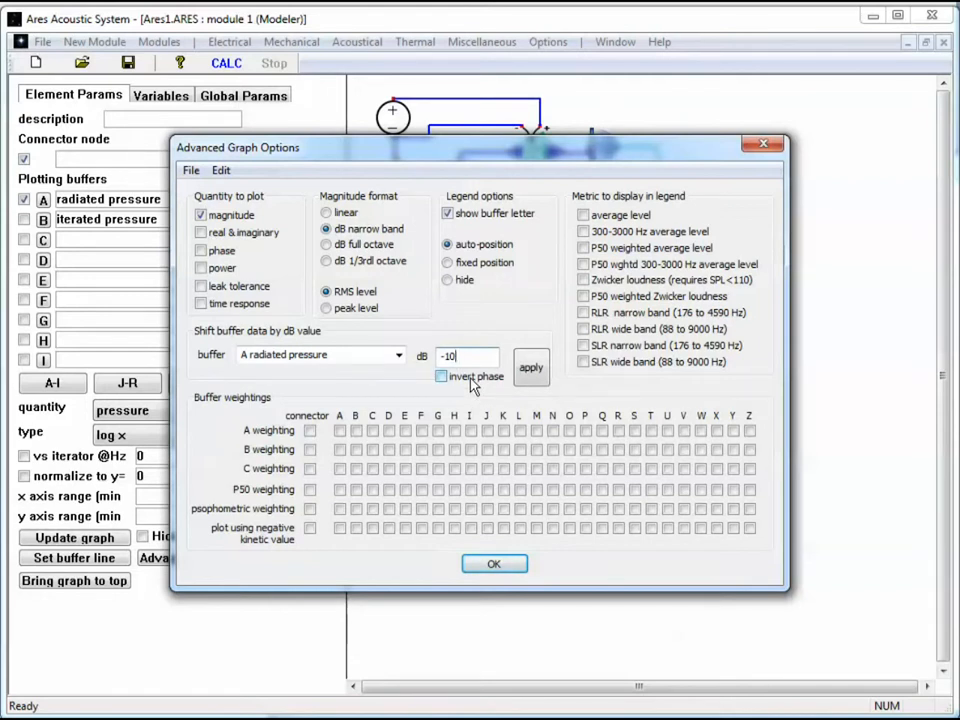
Display the average level and both P50 weighted average level metrics in the legend, and move the legend below the curves.
{"action": "left_click", "coordinate": [582, 215]}
{"action": "left_click", "coordinate": [582, 247]}
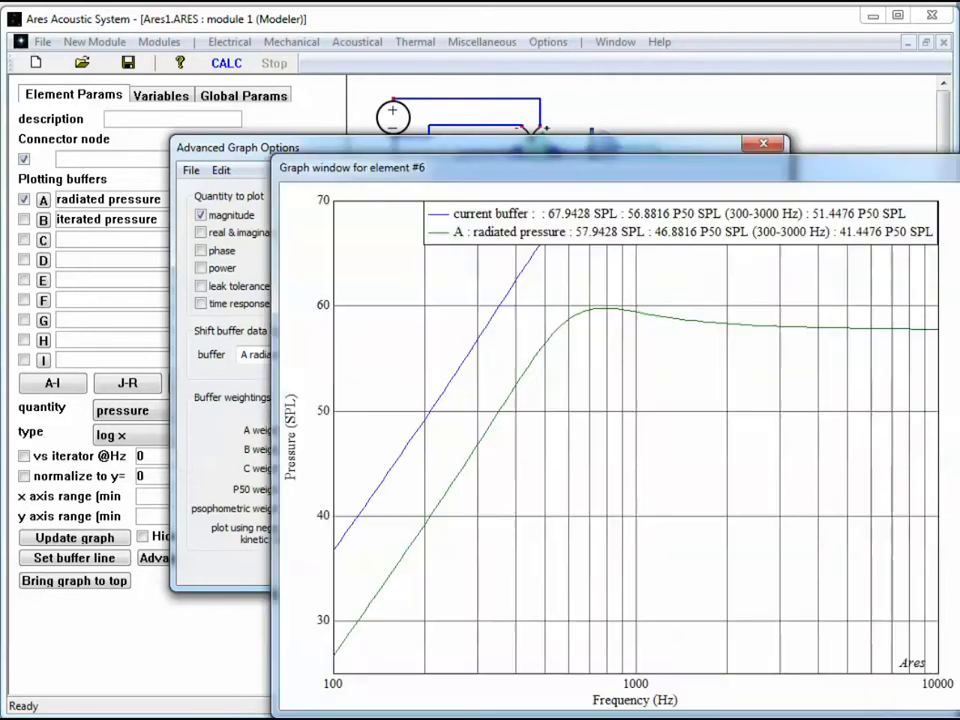
{"action": "left_click_drag", "start_coordinate": [522, 240], "coordinate": [519, 503]}
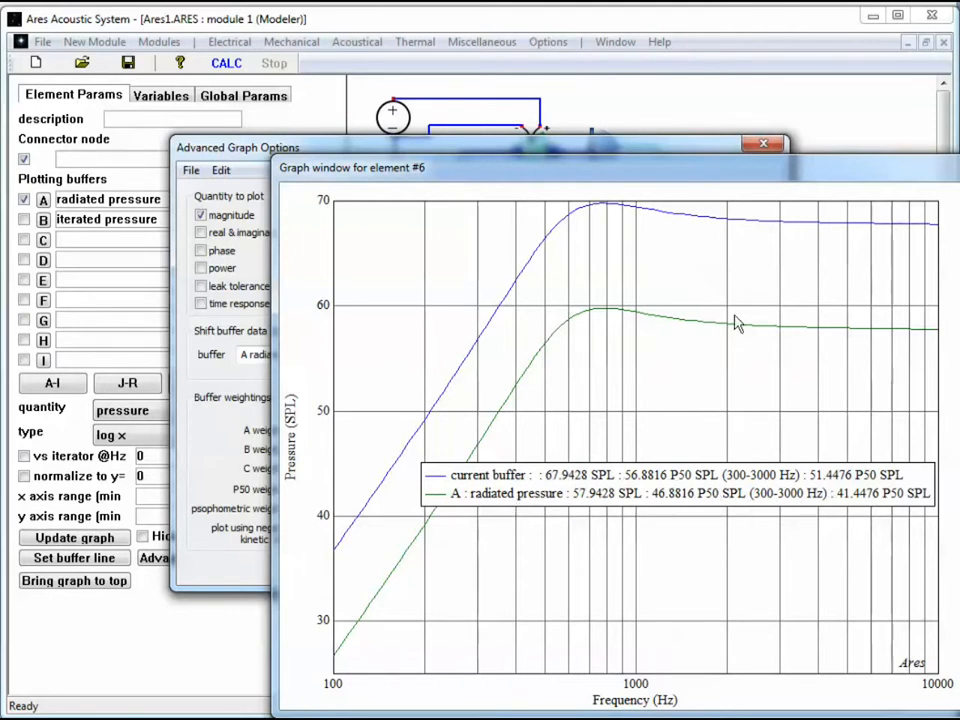
Remove the P50 weighted and P50 weighted 300-3000 Hz average levels from the legend metrics.
{"action": "left_click", "coordinate": [664, 150]}
{"action": "left_click", "coordinate": [584, 247]}
{"action": "left_click", "coordinate": [584, 264]}
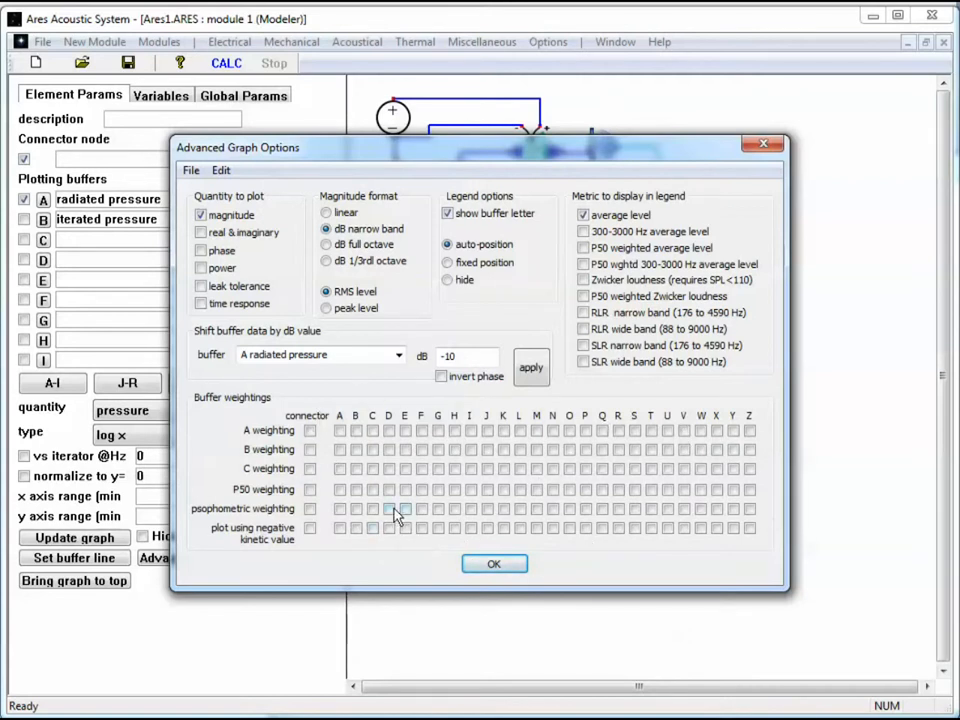
Shift the data of buffer A, radiated pressure, by 10 dB.
{"action": "key", "text": "Tab"}
{"action": "type", "text": "1"}
{"action": "left_click", "coordinate": [536, 377]}
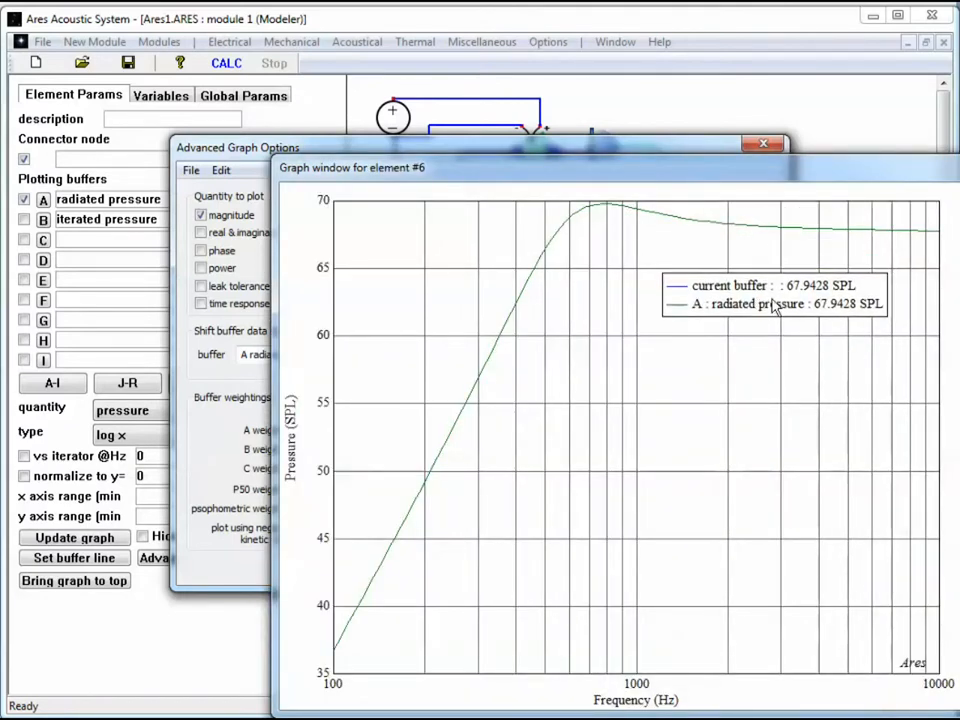
{"action": "left_click", "coordinate": [416, 147]}
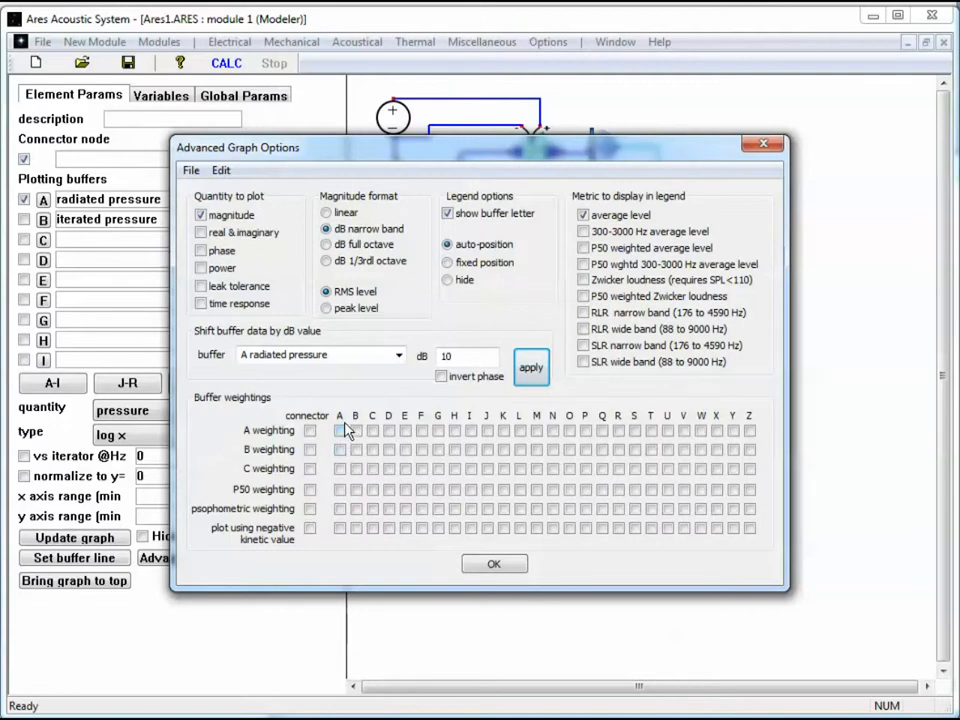
Apply A weighting to buffer A and close the advanced graph options.
{"action": "left_click", "coordinate": [343, 433]}
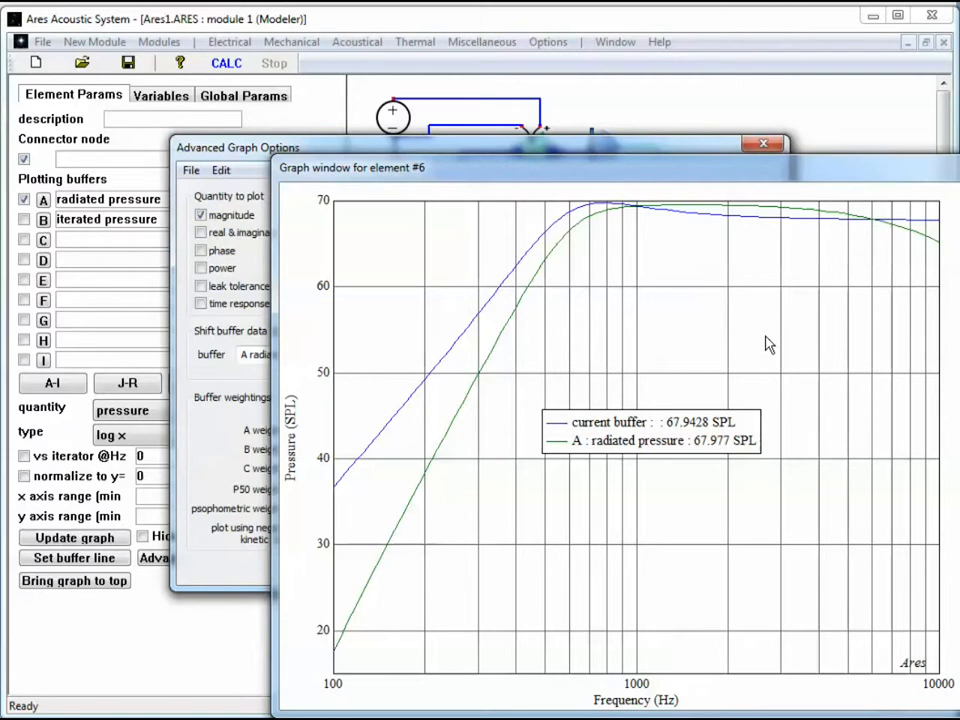
{"action": "left_click", "coordinate": [619, 152]}
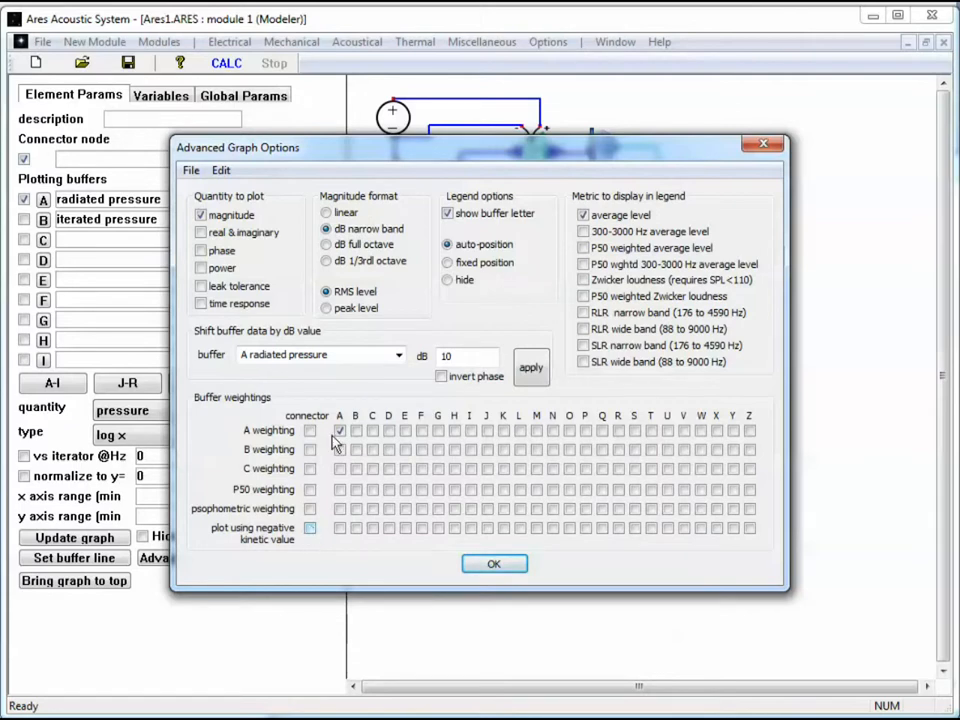
{"action": "left_click_drag", "start_coordinate": [375, 156], "coordinate": [352, 293]}
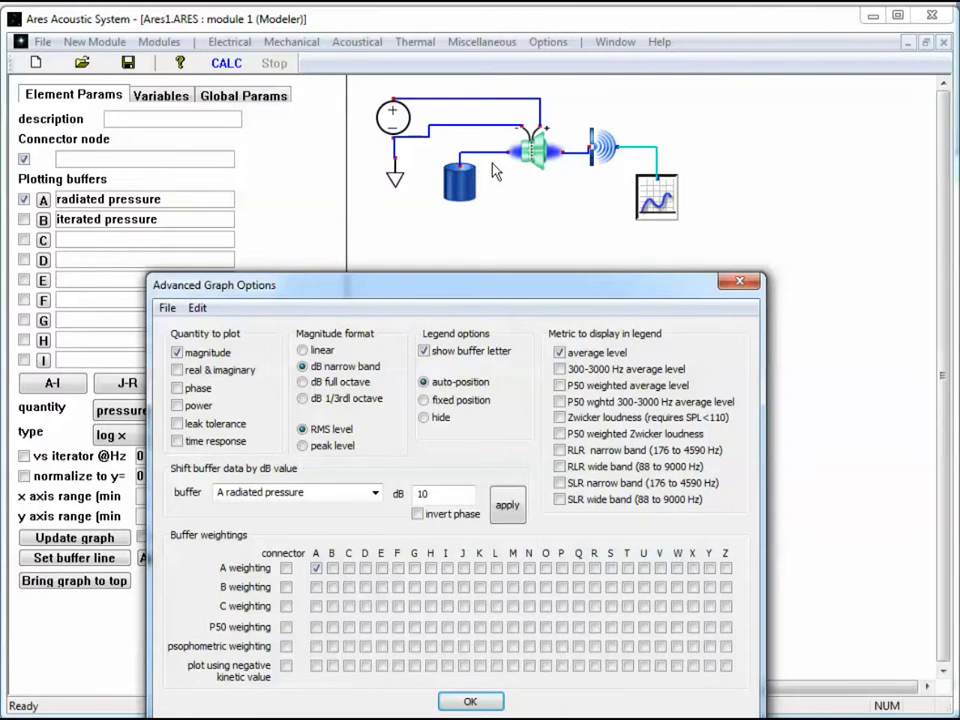
{"action": "left_click", "coordinate": [466, 701]}
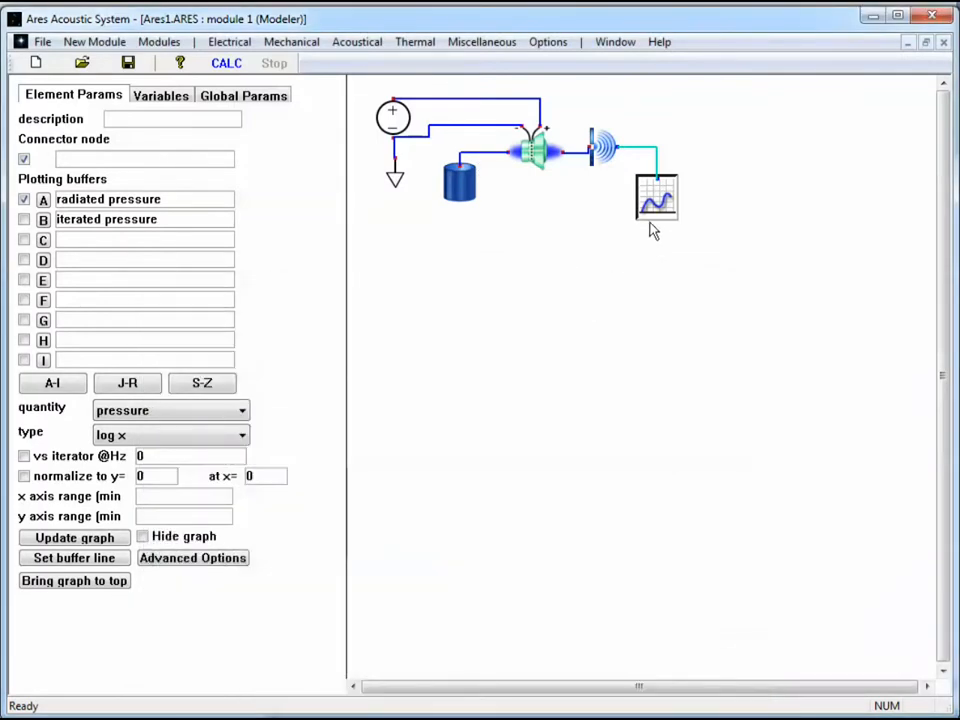
Move the graph element lower in the schematic and reconnect it from the radiation element to the blue volume's node.
{"action": "left_click_drag", "start_coordinate": [655, 218], "coordinate": [628, 285]}
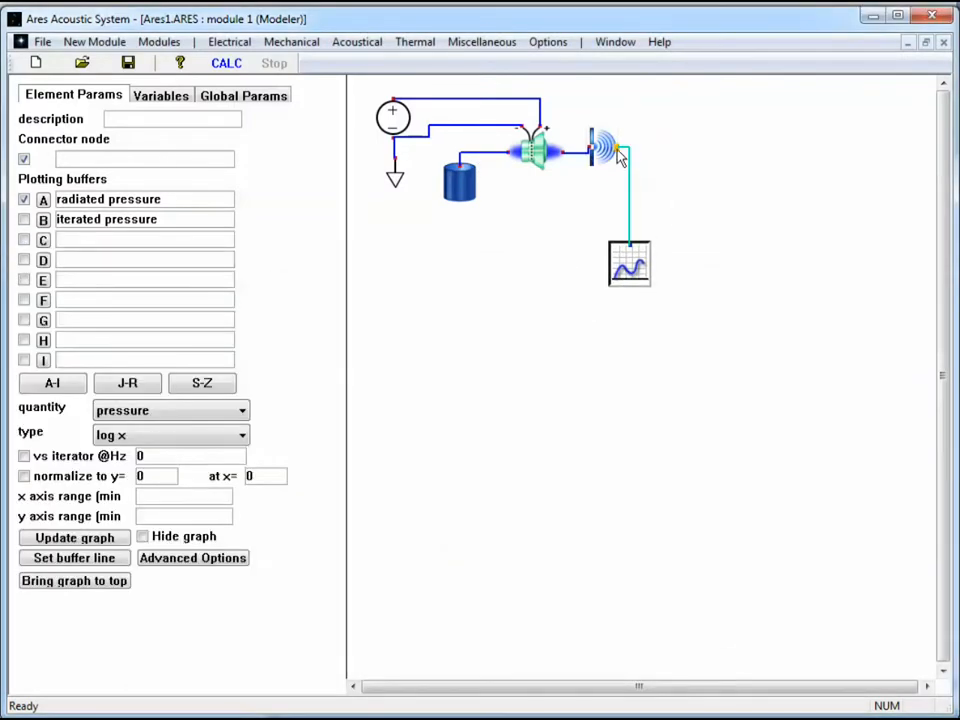
{"action": "left_click_drag", "start_coordinate": [632, 268], "coordinate": [672, 238]}
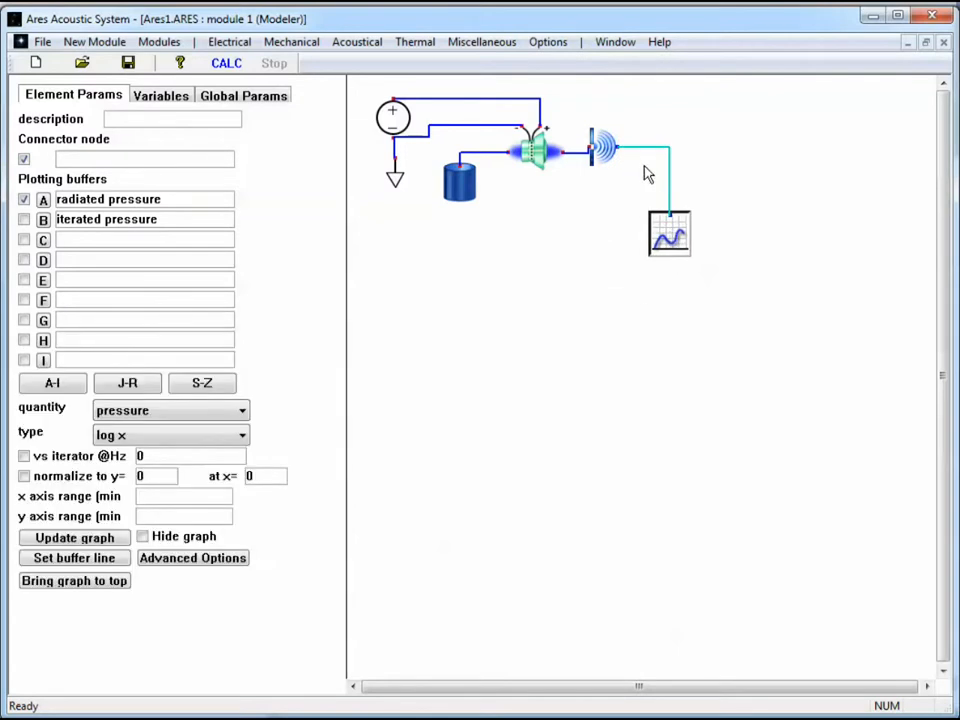
{"action": "left_click_drag", "start_coordinate": [669, 150], "coordinate": [462, 178]}
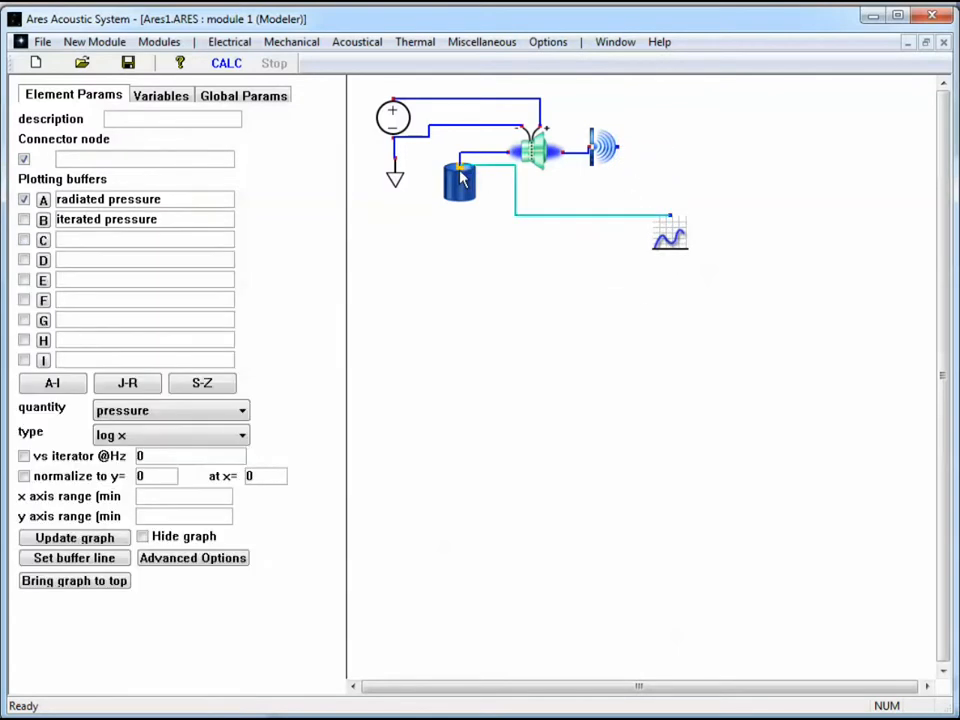
Stop plotting buffer A and set the graph's quantity to impedance.
{"action": "left_click", "coordinate": [24, 199]}
{"action": "left_click", "coordinate": [174, 409]}
{"action": "left_click", "coordinate": [182, 458]}
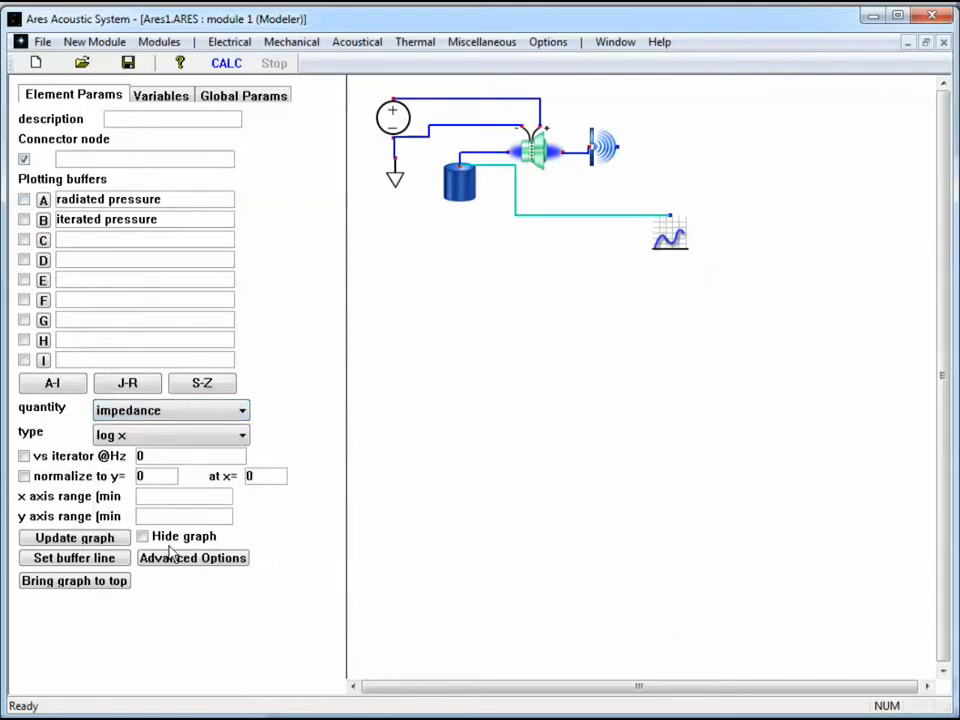
Add the real & imaginary plot to the impedance graph through the advanced graph options.
{"action": "left_click", "coordinate": [190, 557]}
{"action": "left_click", "coordinate": [201, 232]}
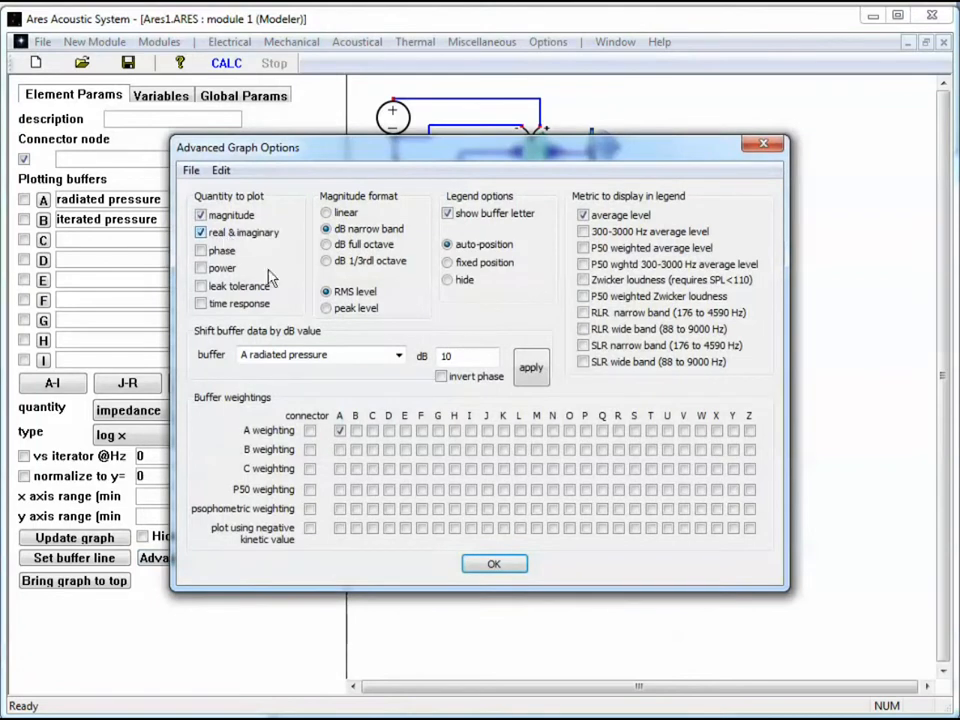
{"action": "left_click", "coordinate": [492, 564]}
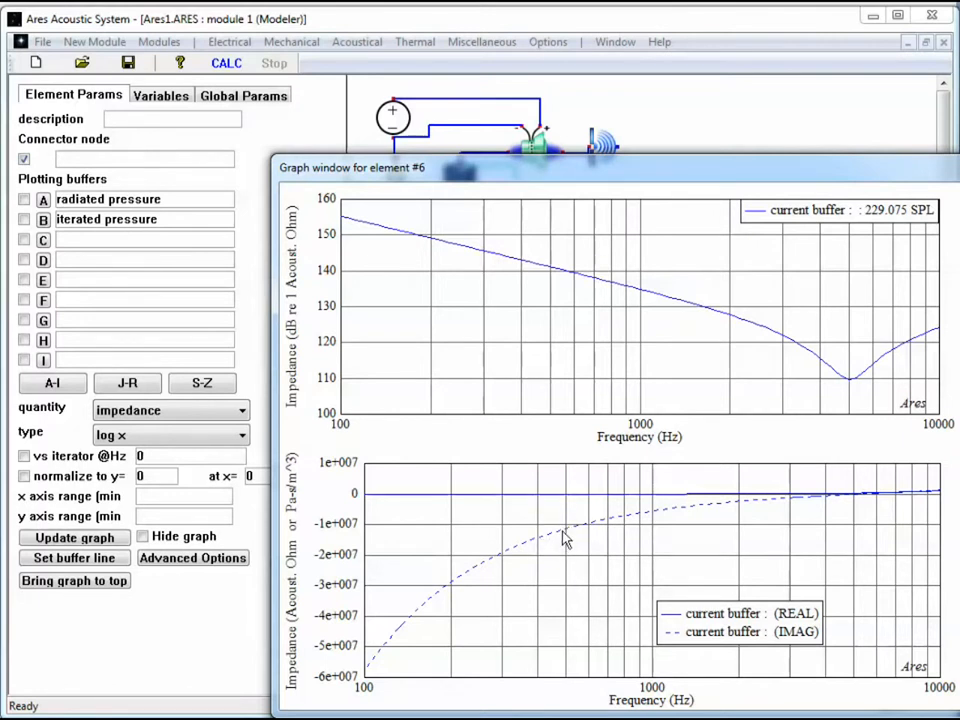
Reconnect the graph element to the speaker's rear acoustic node, on the side of the blue volume.
{"action": "left_click", "coordinate": [483, 172]}
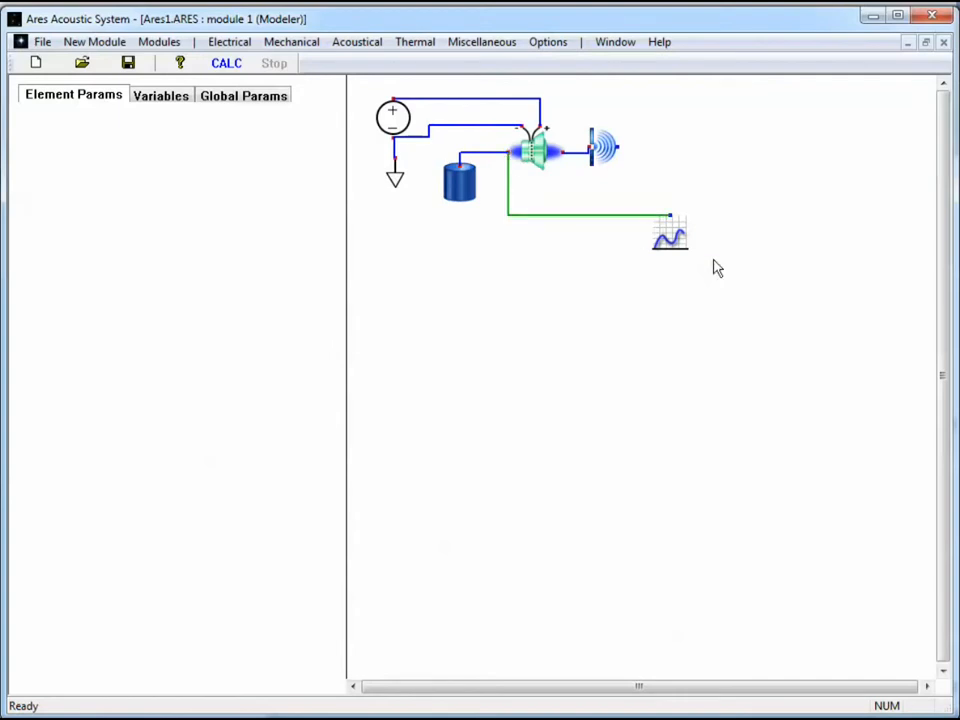
Plot the graph element's connector impedance using the negative kinetic value through the advanced graph options.
{"action": "double_click", "coordinate": [670, 236]}
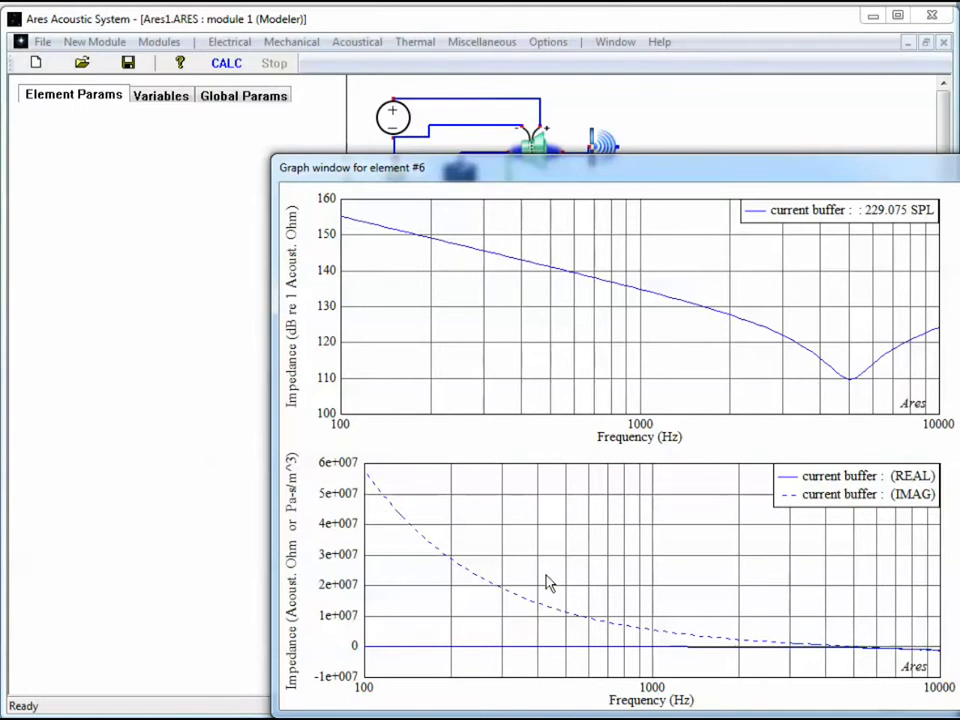
{"action": "left_click", "coordinate": [720, 154]}
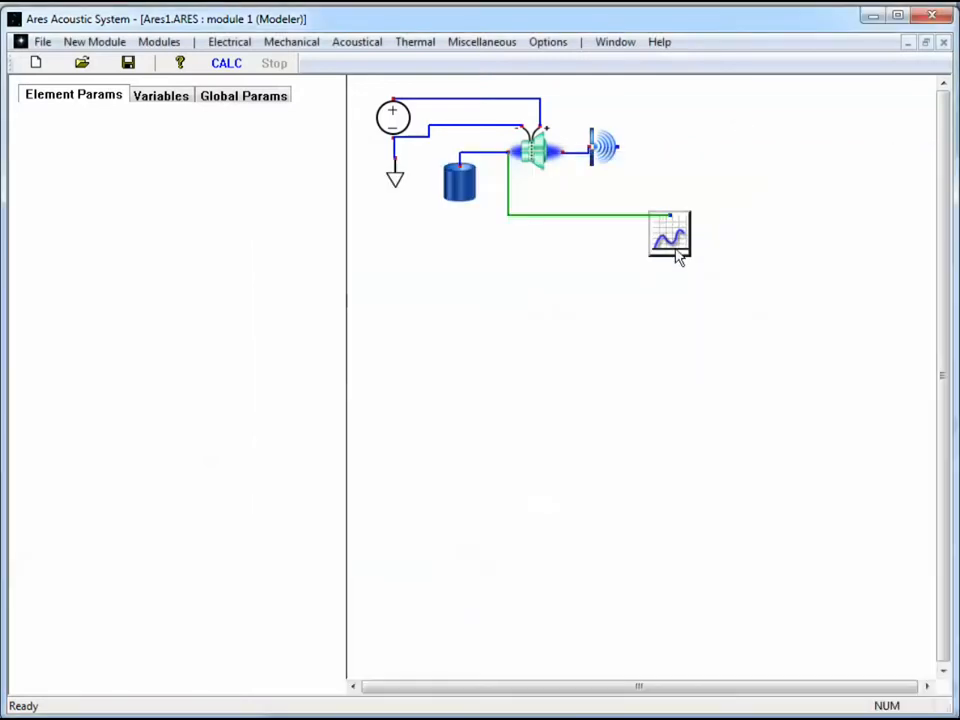
{"action": "left_click", "coordinate": [677, 257]}
{"action": "left_click", "coordinate": [120, 588]}
{"action": "left_click", "coordinate": [200, 560]}
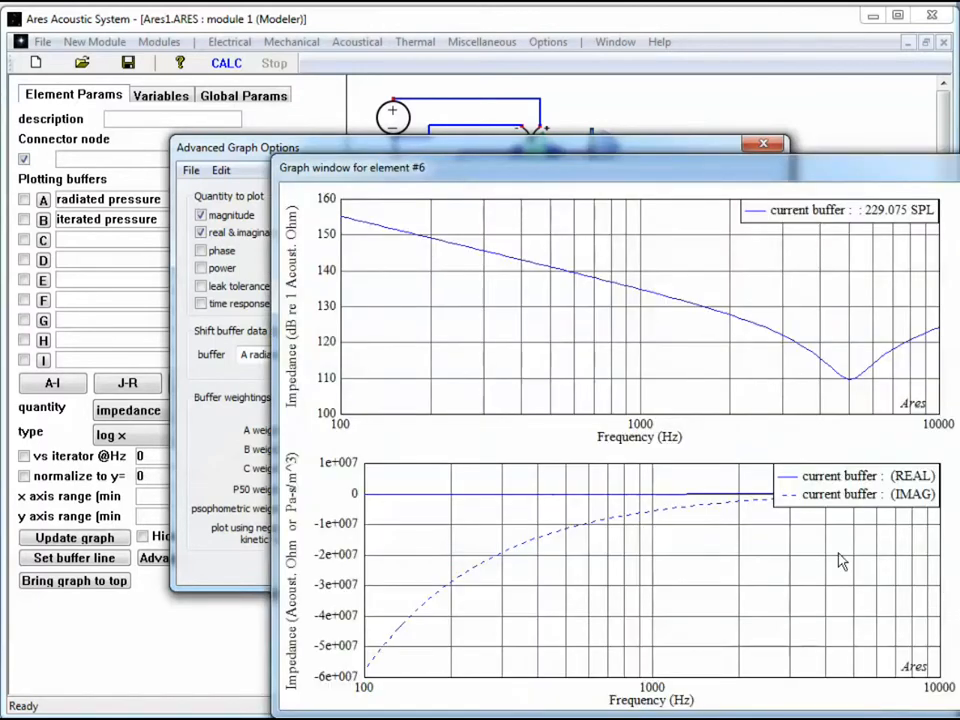
Move the real & imaginary plot's legend into the empty area below the curves and close the advanced graph options.
{"action": "left_click_drag", "start_coordinate": [829, 495], "coordinate": [698, 598]}
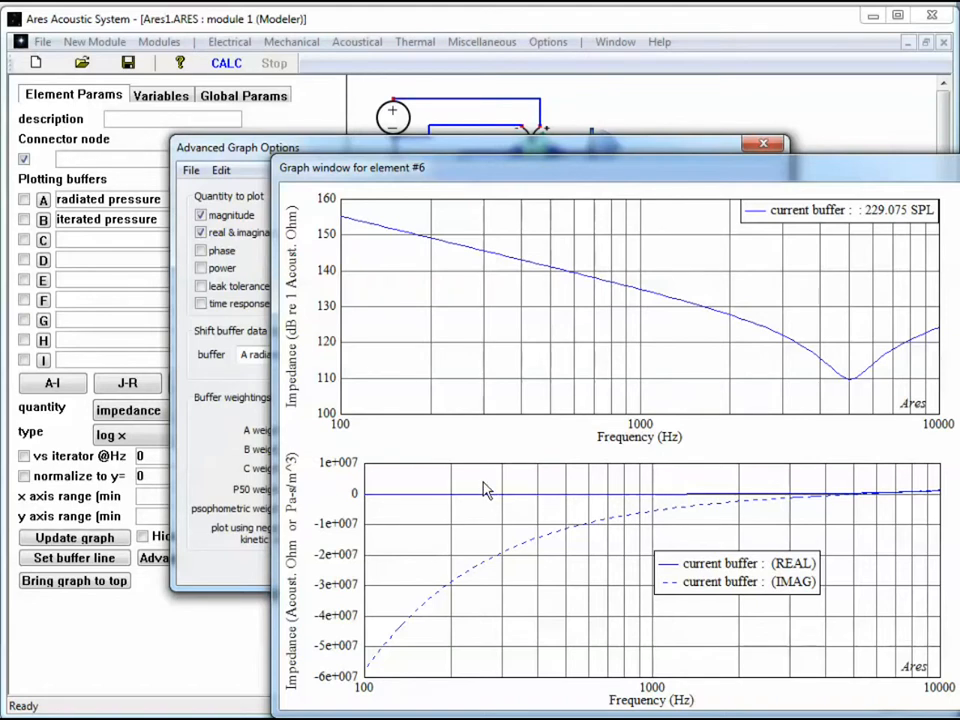
{"action": "left_click", "coordinate": [520, 152]}
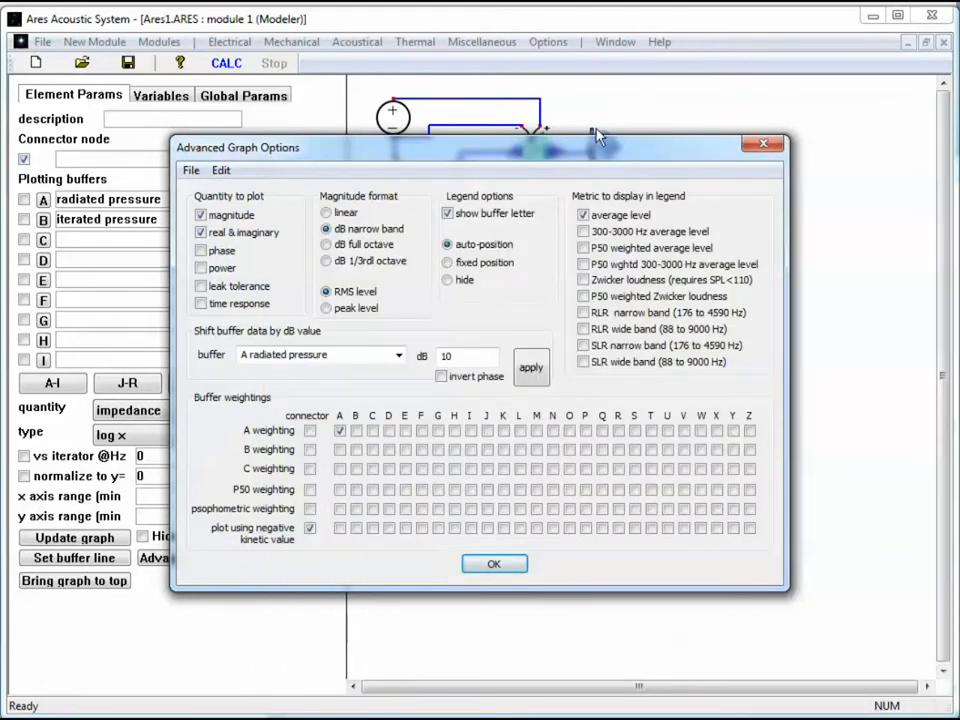
{"action": "left_click", "coordinate": [768, 143]}
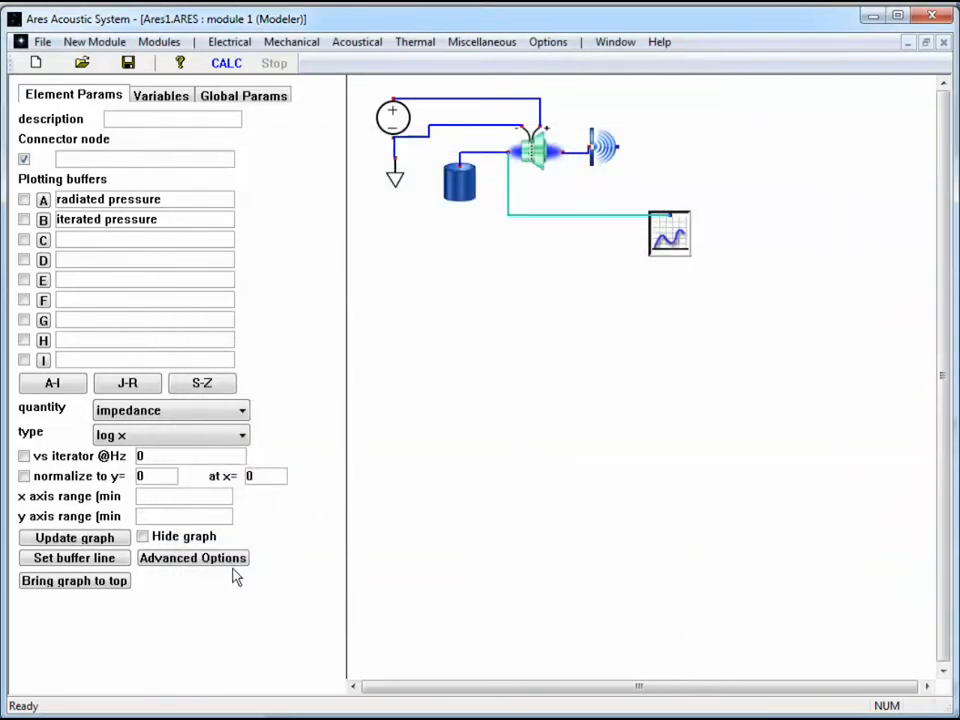
Export the graph's current buffer data to test.TXT in the graph element A folder, overwriting the existing file.
{"action": "left_click", "coordinate": [229, 563]}
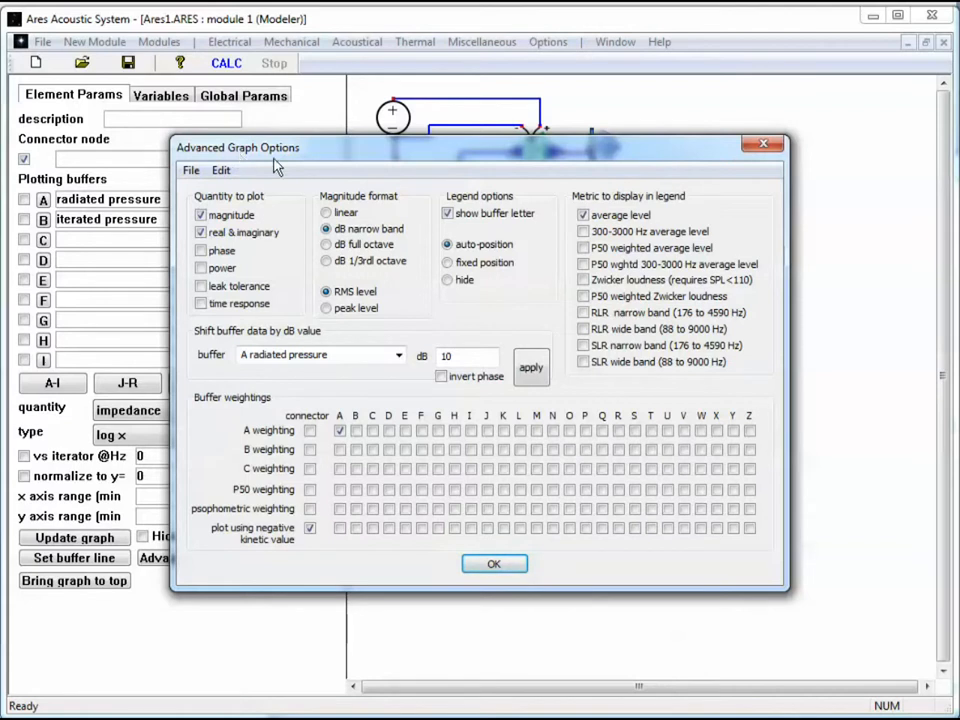
{"action": "left_click", "coordinate": [191, 172]}
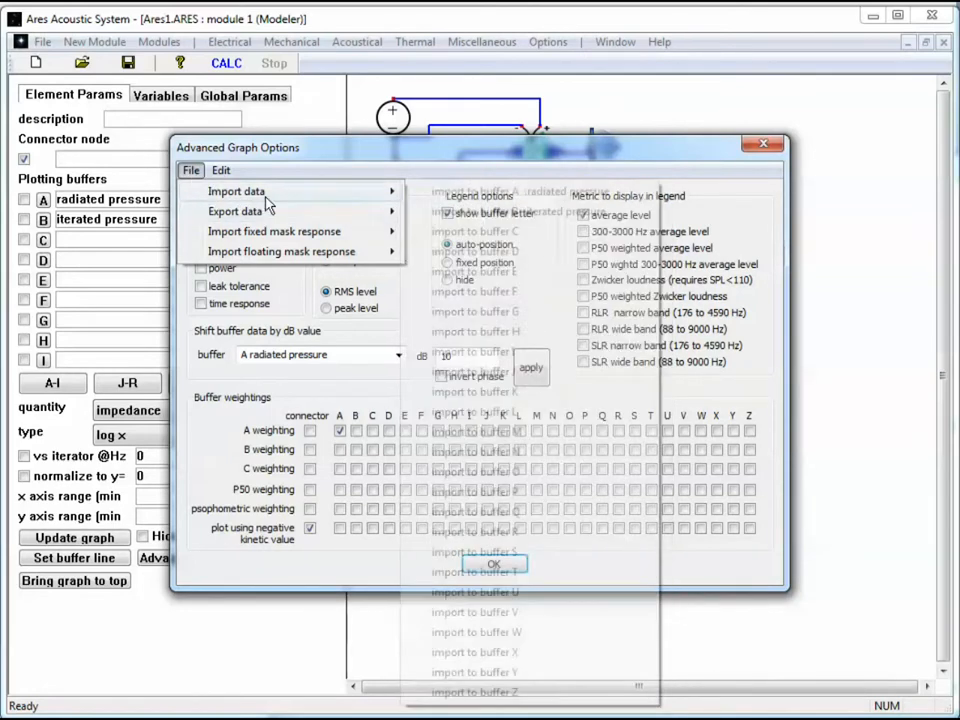
{"action": "mouse_move", "coordinate": [267, 199]}
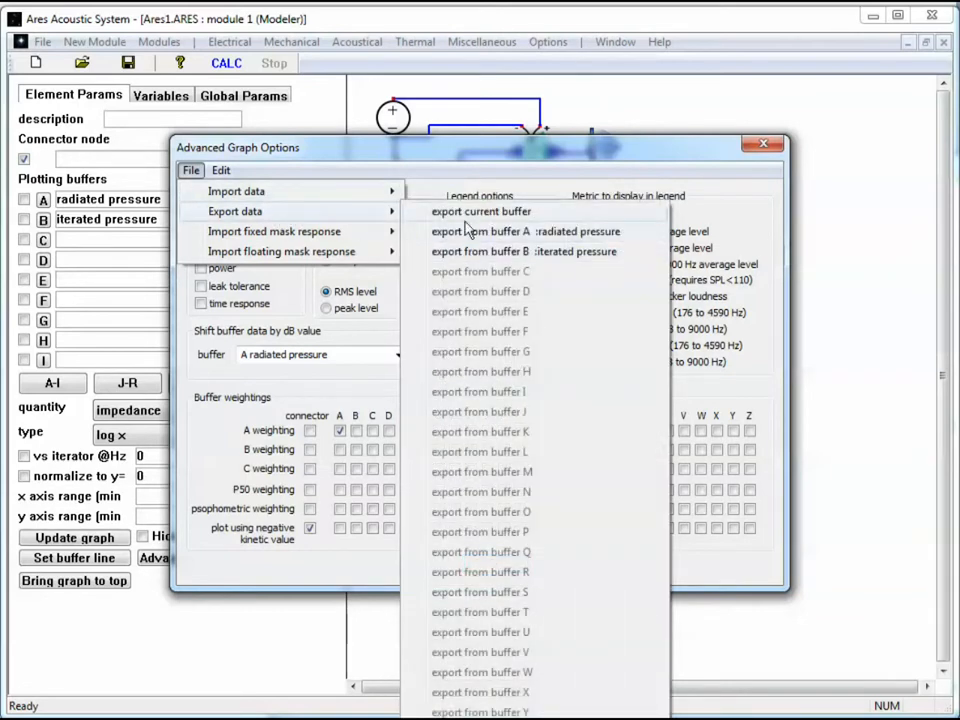
{"action": "left_click", "coordinate": [470, 232]}
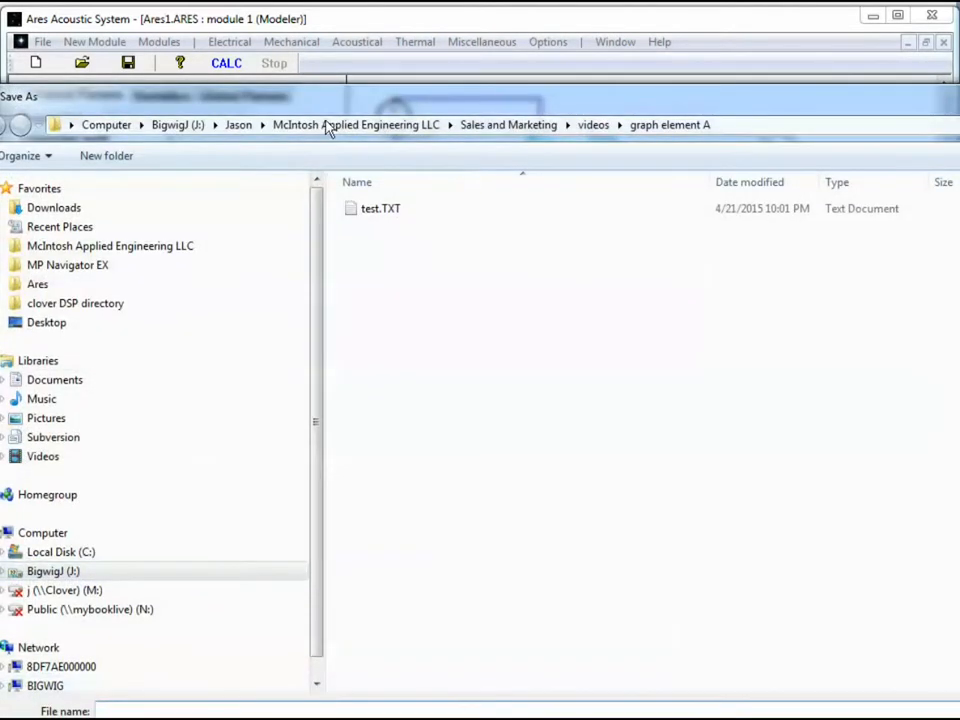
{"action": "left_click_drag", "start_coordinate": [328, 110], "coordinate": [326, 24]}
{"action": "double_click", "coordinate": [357, 123]}
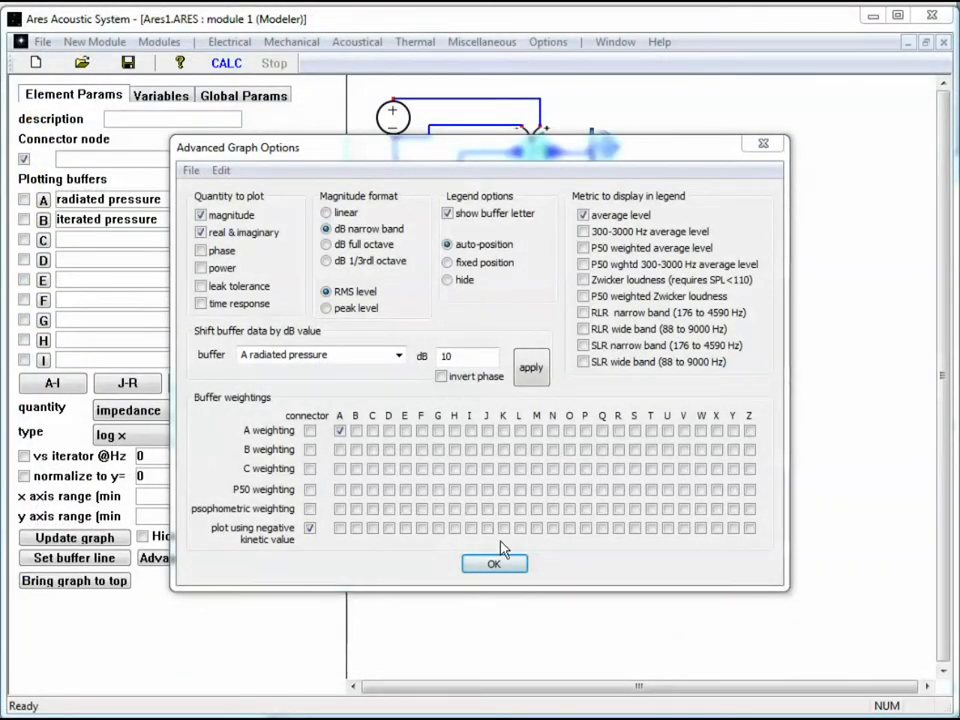
Review the TXT data formats offered for importing test.TXT into buffer C, and cancel the import.
{"action": "left_click", "coordinate": [187, 171]}
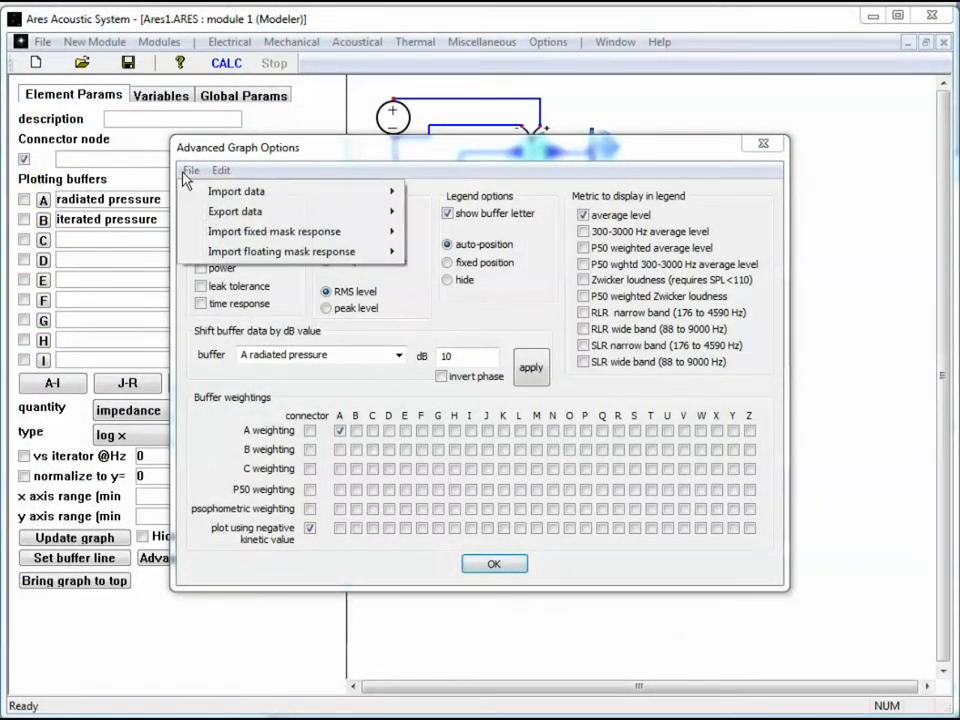
{"action": "mouse_move", "coordinate": [210, 194]}
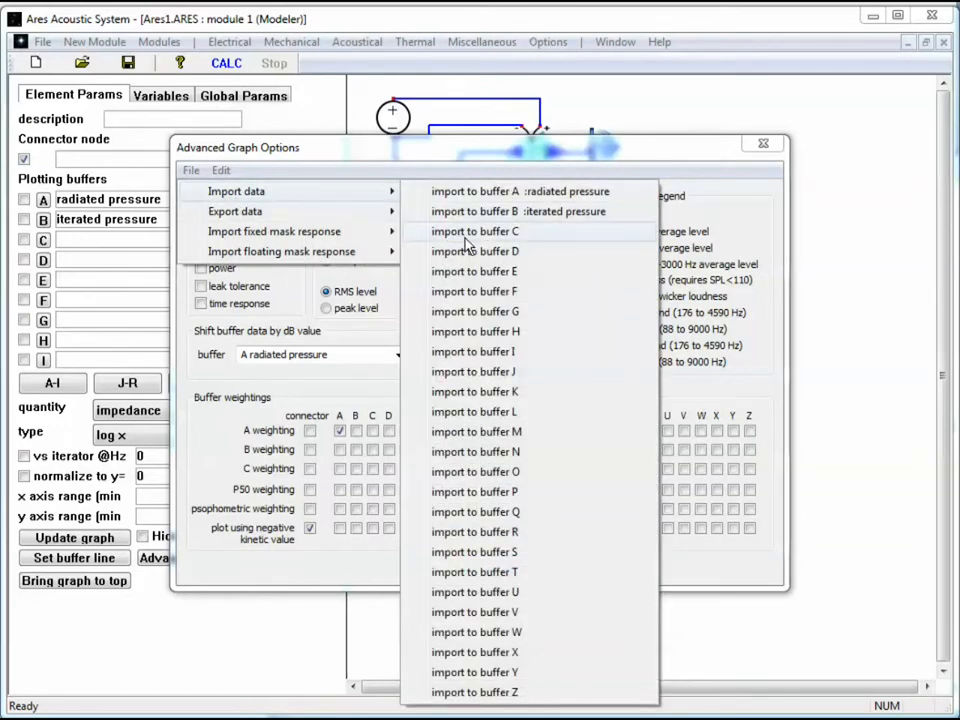
{"action": "left_click", "coordinate": [412, 233]}
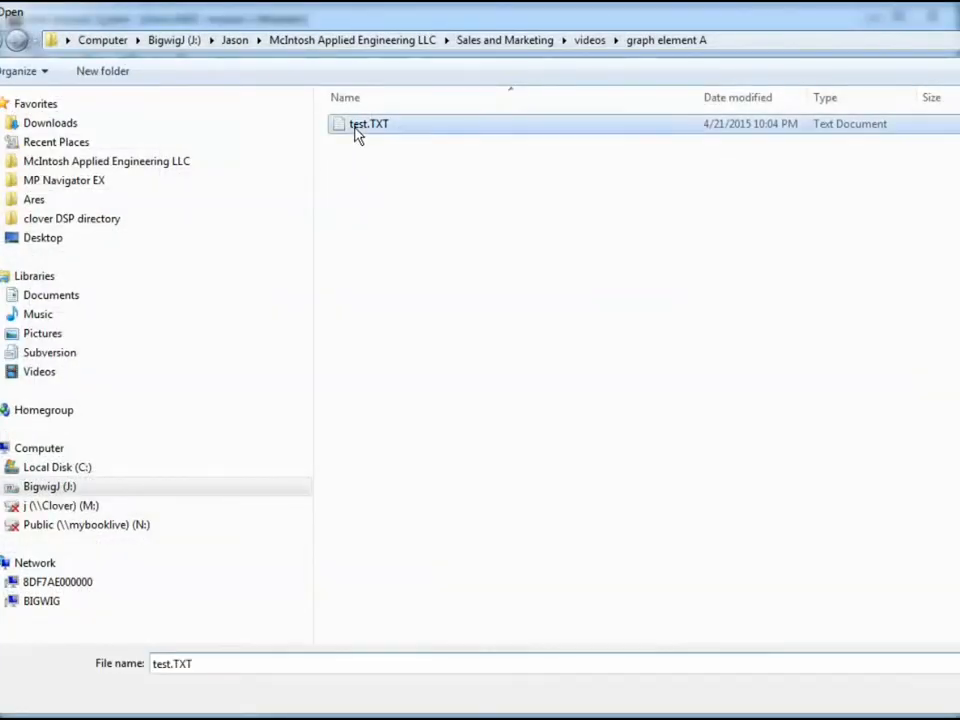
{"action": "double_click", "coordinate": [358, 125]}
{"action": "left_click_drag", "start_coordinate": [408, 255], "coordinate": [348, 198]}
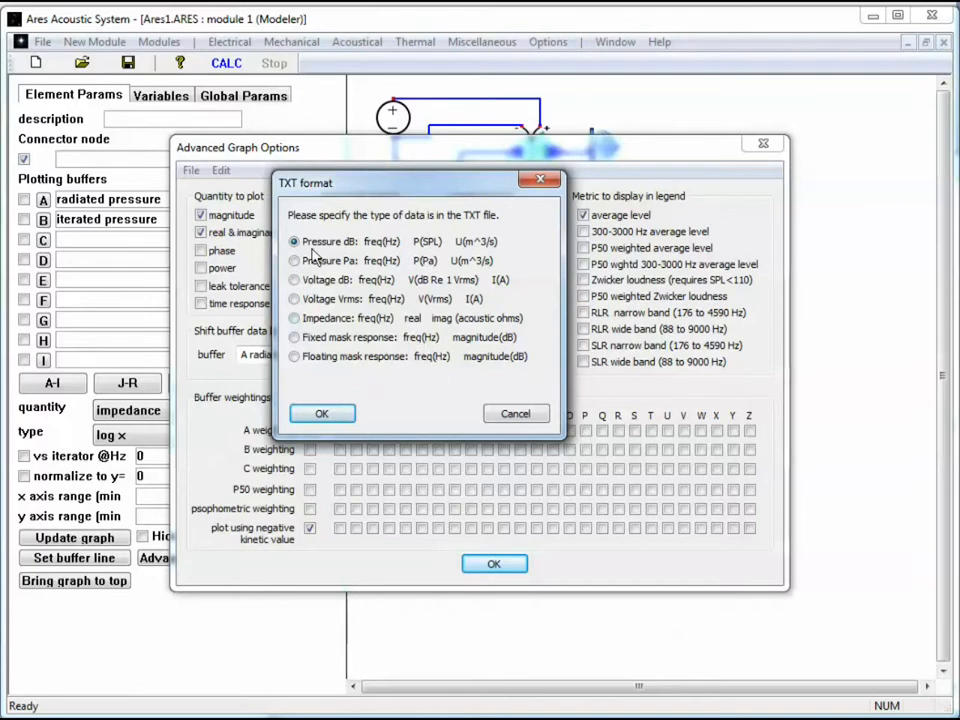
{"action": "left_click", "coordinate": [516, 414]}
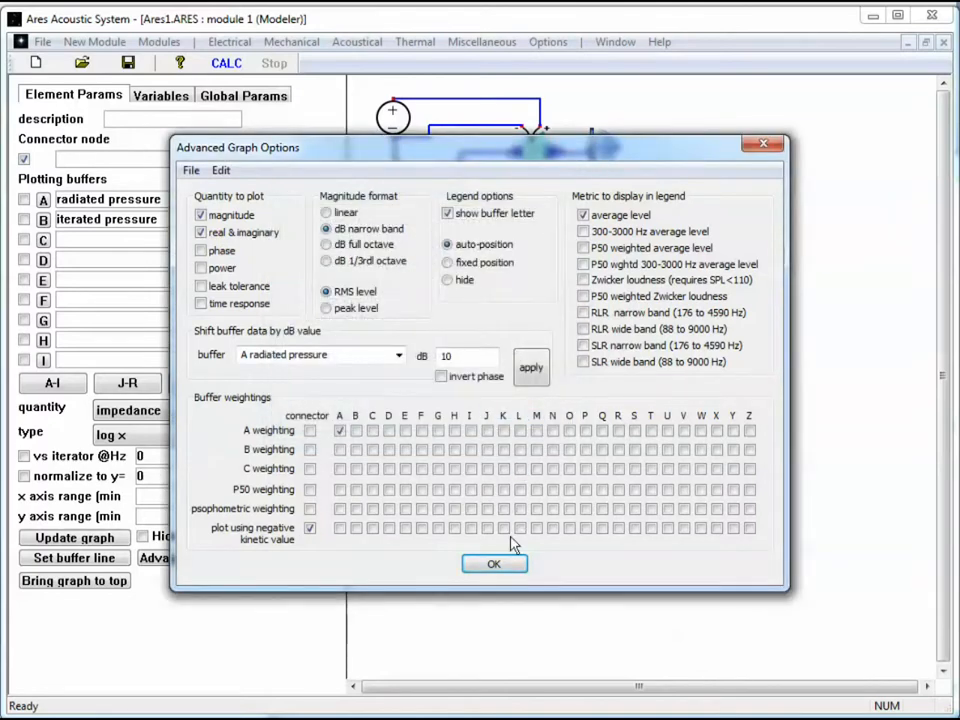
Import cdma_mask.txt from the masks folder into buffer D as a floating mask response, and turn off the real & imaginary plot.
{"action": "left_click", "coordinate": [190, 170]}
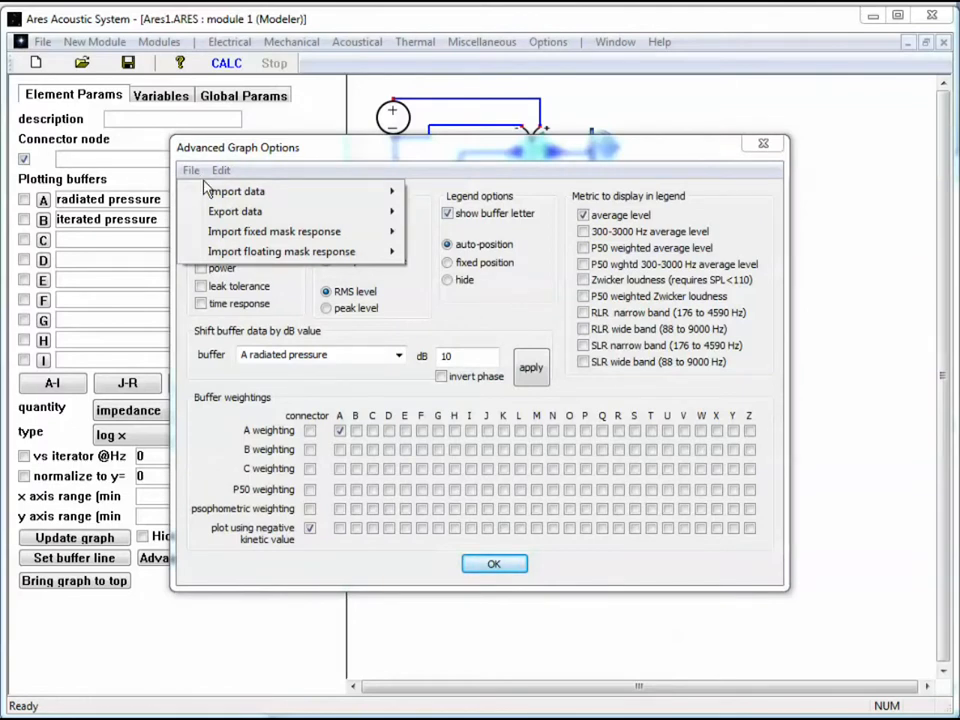
{"action": "mouse_move", "coordinate": [311, 256]}
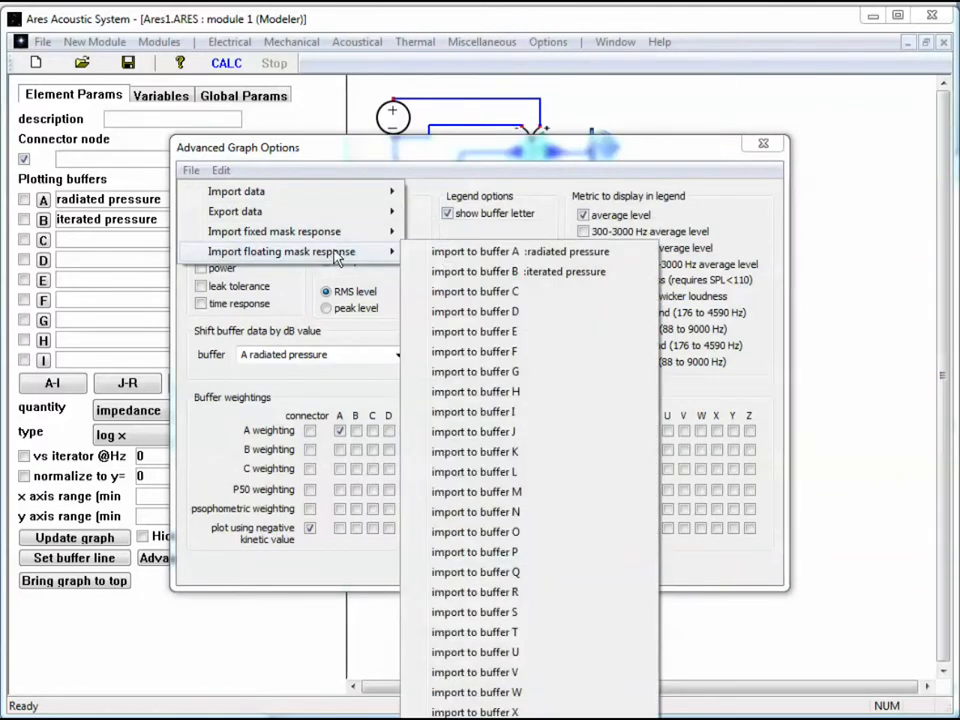
{"action": "left_click", "coordinate": [475, 311]}
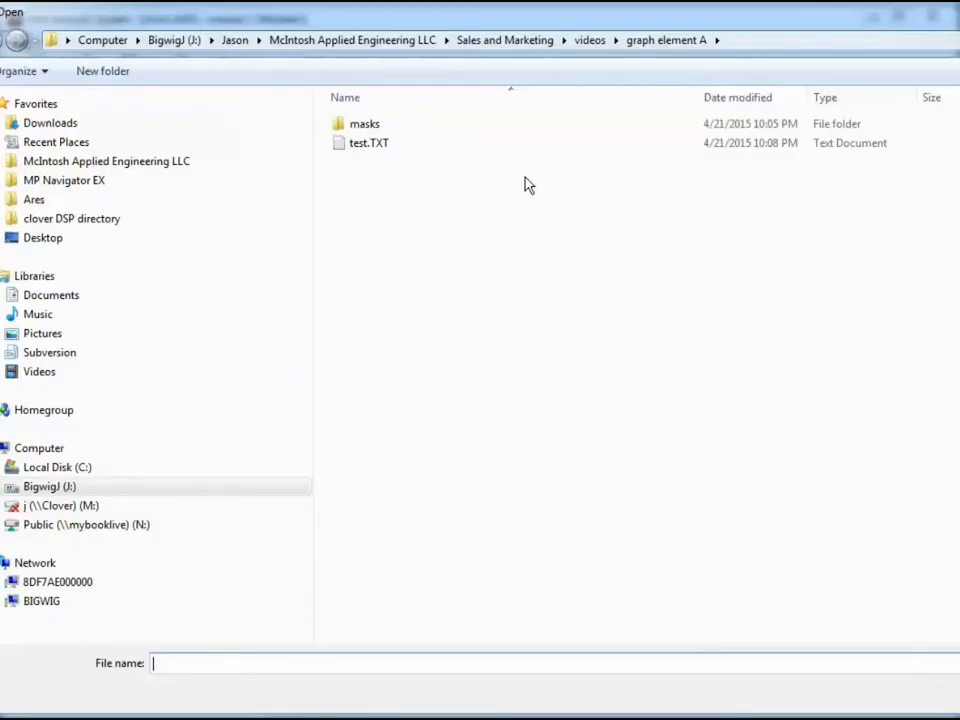
{"action": "double_click", "coordinate": [370, 133]}
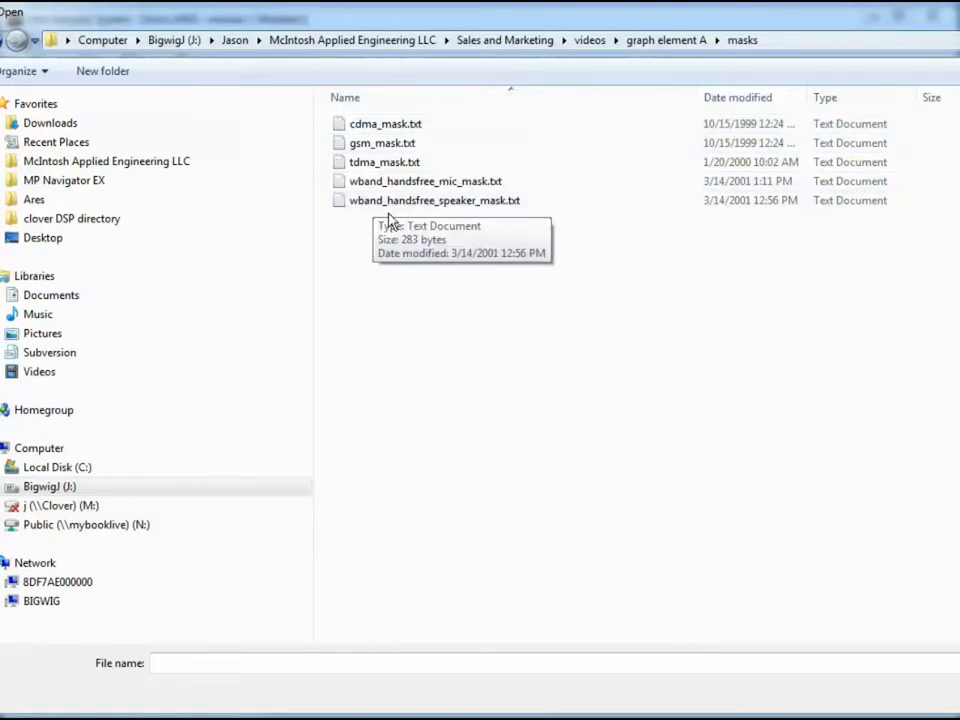
{"action": "left_click", "coordinate": [362, 133]}
{"action": "double_click", "coordinate": [362, 133]}
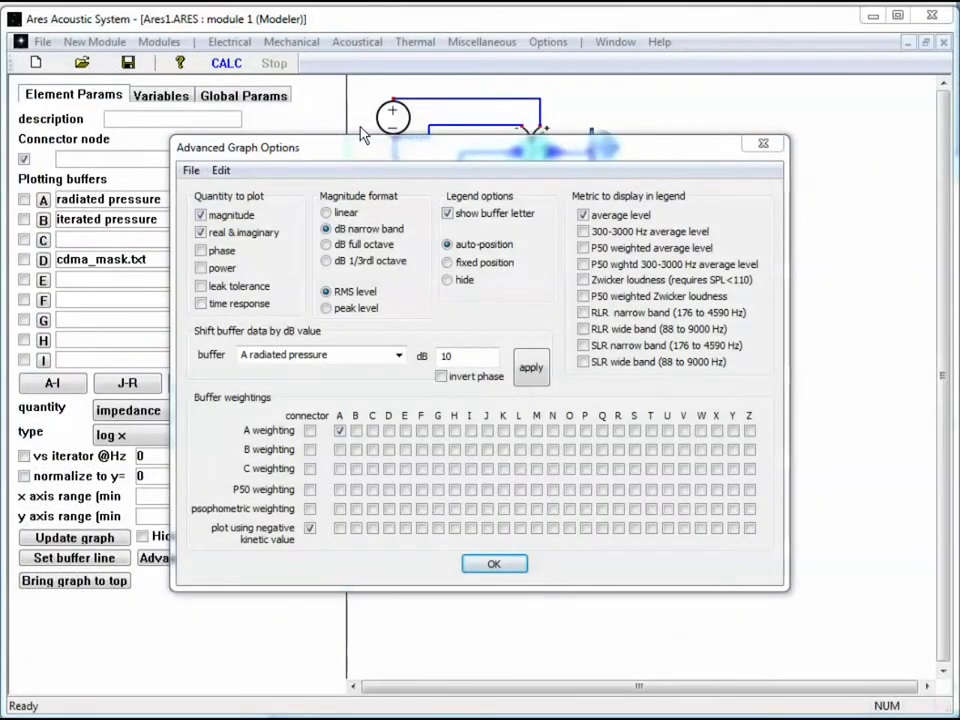
{"action": "left_click", "coordinate": [203, 232]}
{"action": "left_click", "coordinate": [494, 564]}
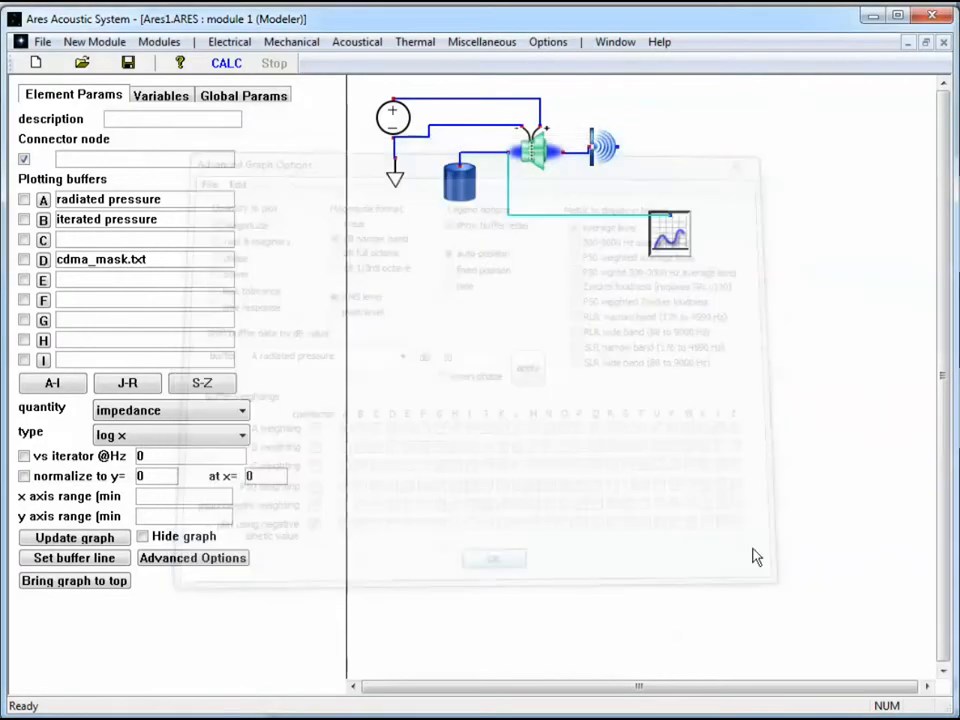
Plot buffer D on the graph and set the graph's quantity to pressure.
{"action": "left_click", "coordinate": [24, 260]}
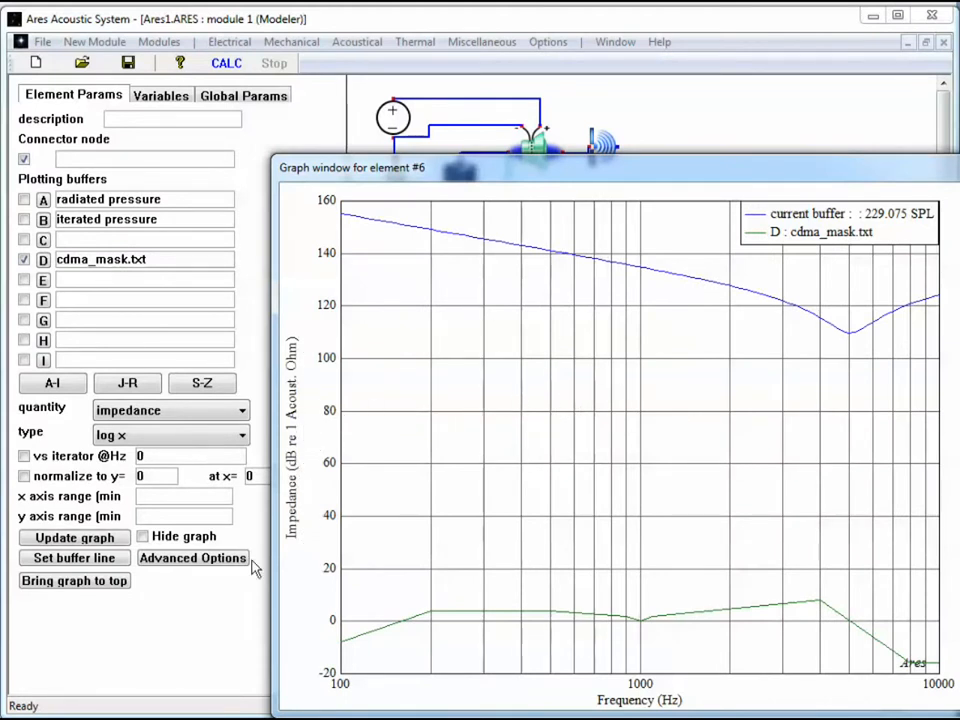
{"action": "left_click", "coordinate": [199, 412]}
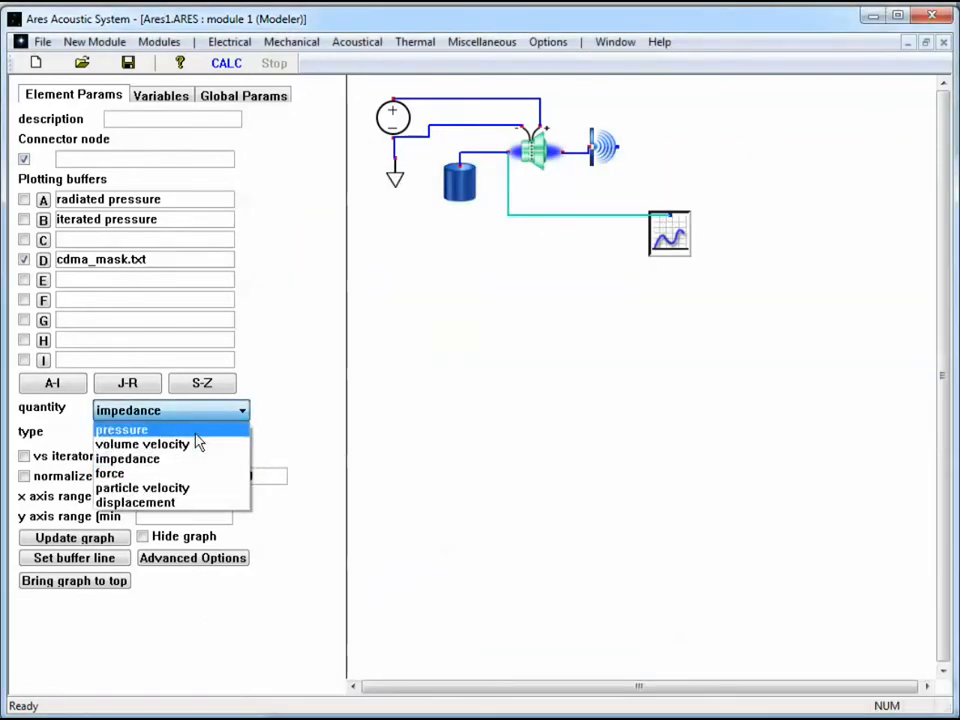
{"action": "left_click", "coordinate": [196, 430]}
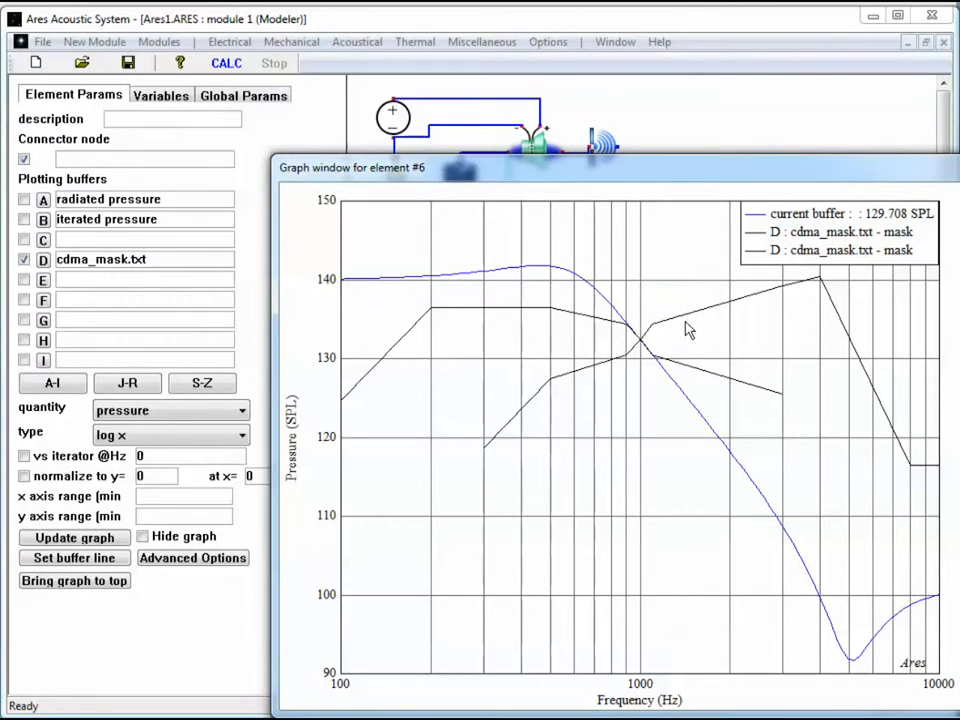
Reconnect the graph element to the radiation element's output node and move the graph's legend below the response curve.
{"action": "left_click", "coordinate": [705, 118]}
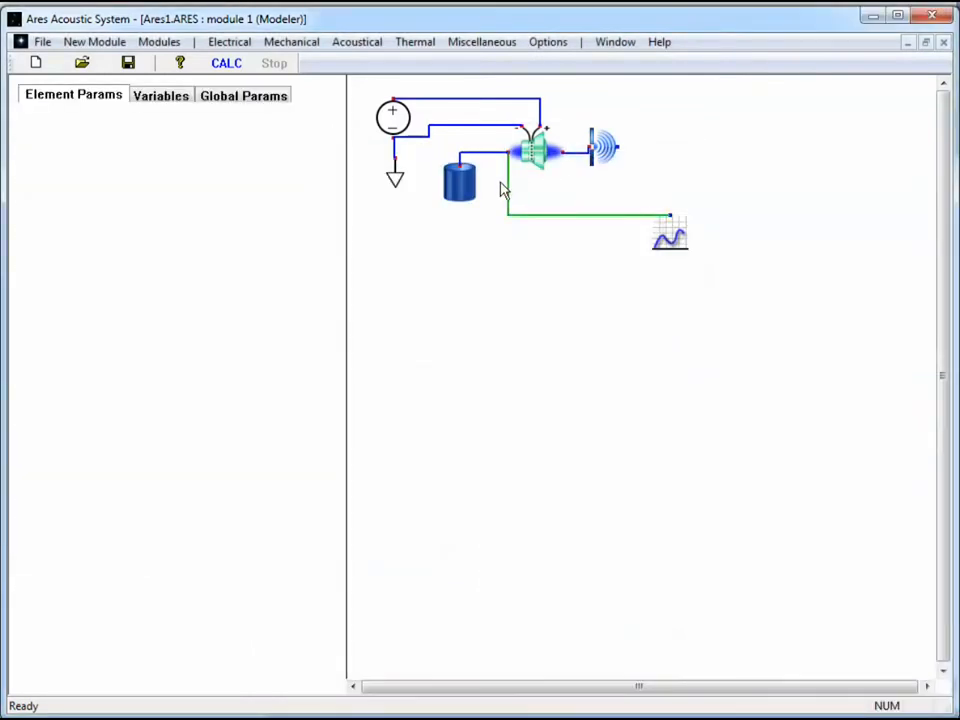
{"action": "left_click_drag", "start_coordinate": [507, 190], "coordinate": [615, 158]}
{"action": "double_click", "coordinate": [670, 234]}
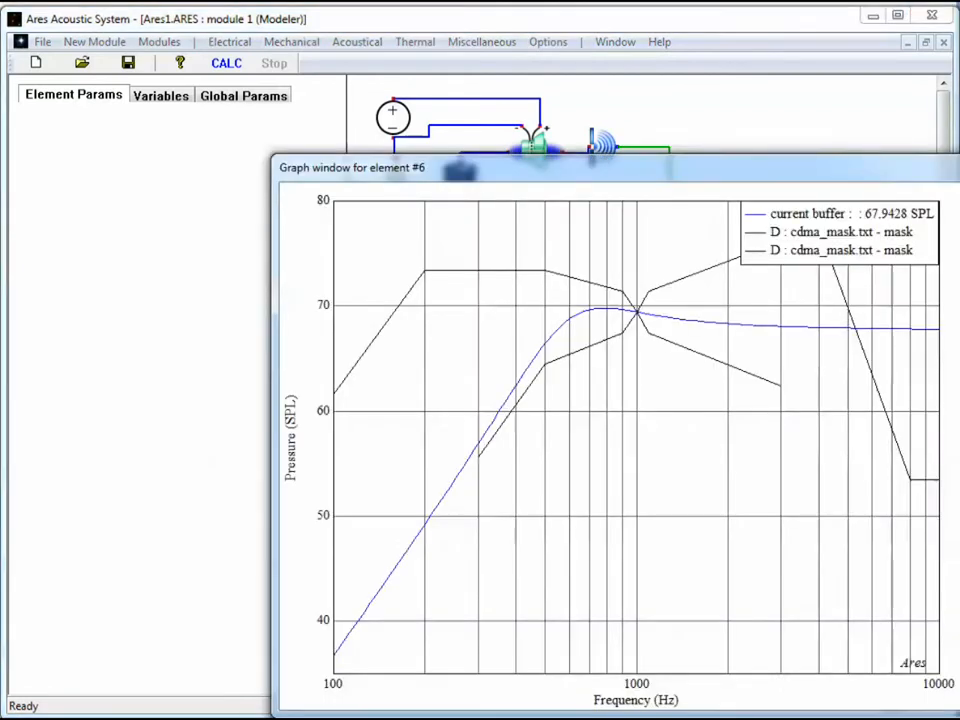
{"action": "left_click", "coordinate": [800, 251]}
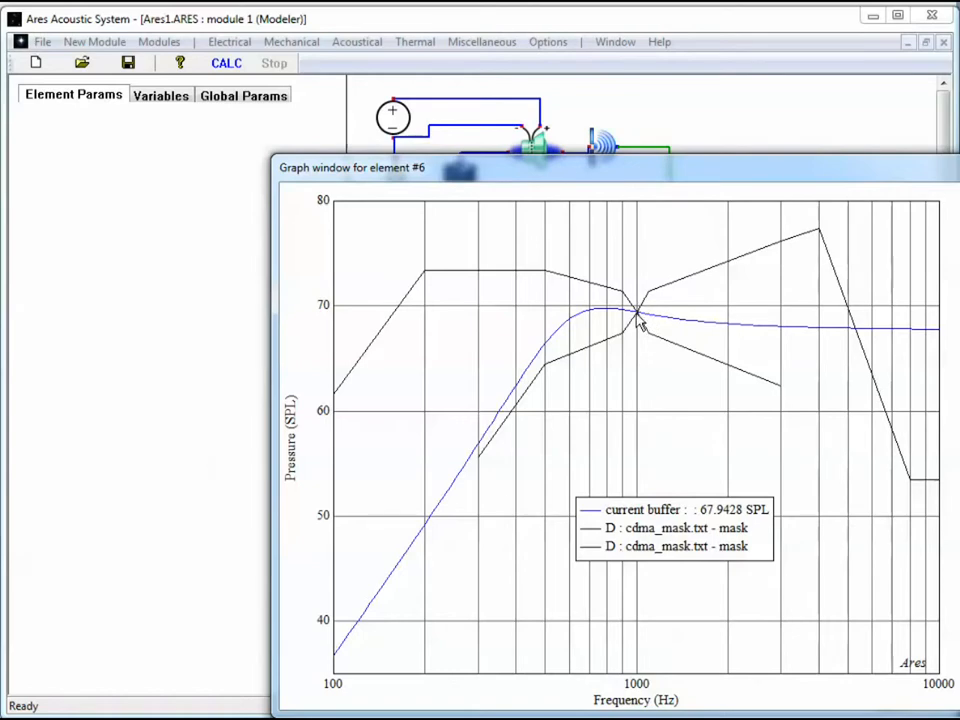
{"action": "left_click", "coordinate": [724, 111]}
Import gsm_mask.txt into buffer E as a floating mask response and plot buffer E instead of buffer D.
{"action": "left_click", "coordinate": [669, 232]}
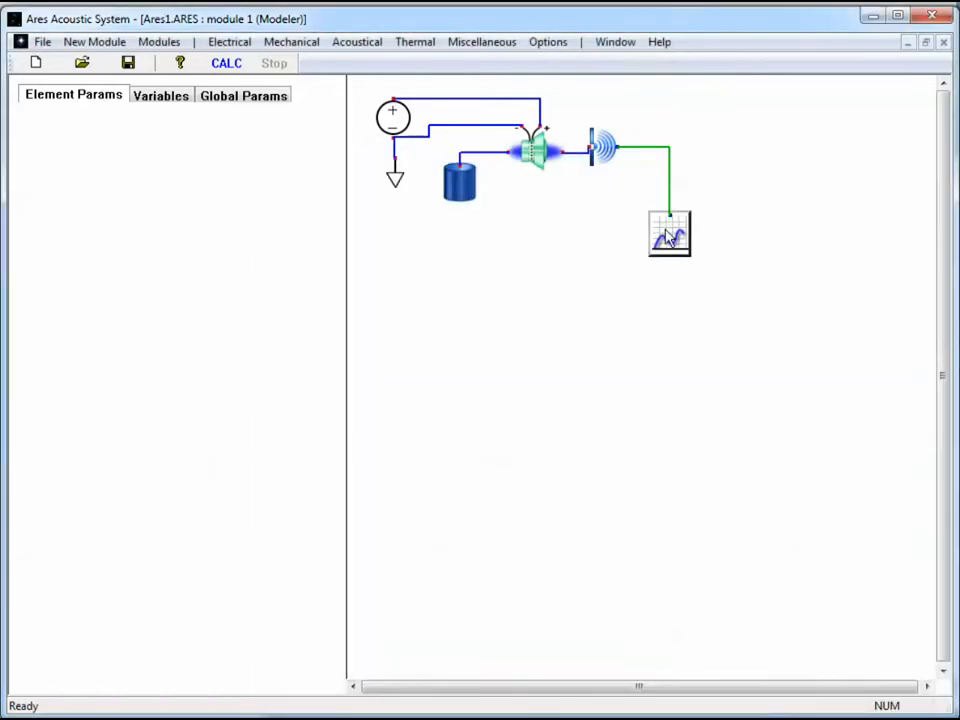
{"action": "left_click", "coordinate": [193, 558]}
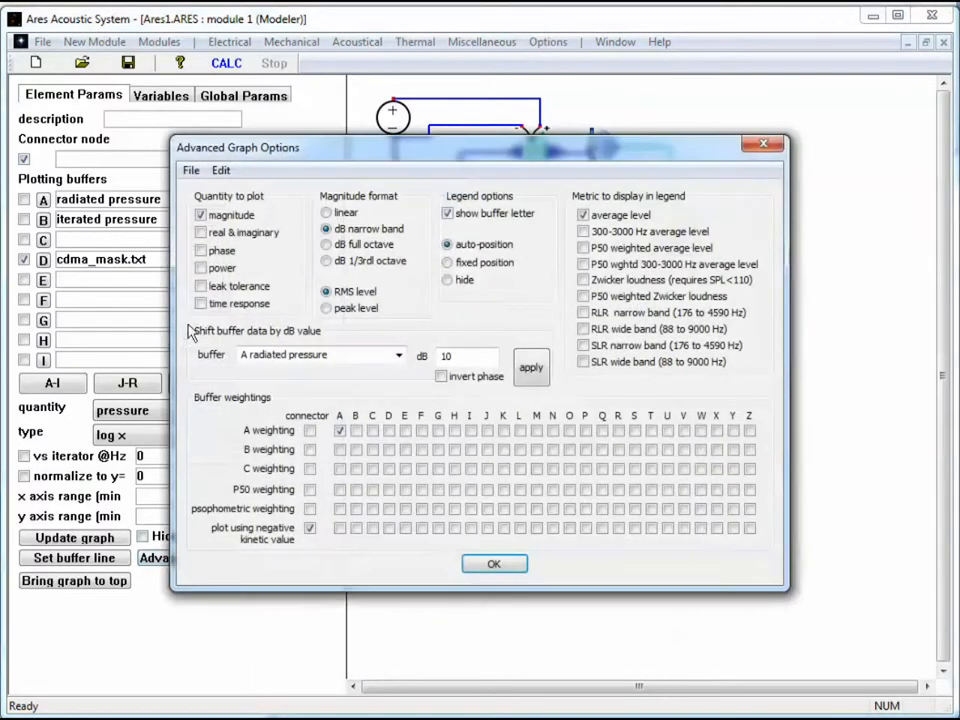
{"action": "left_click", "coordinate": [190, 170]}
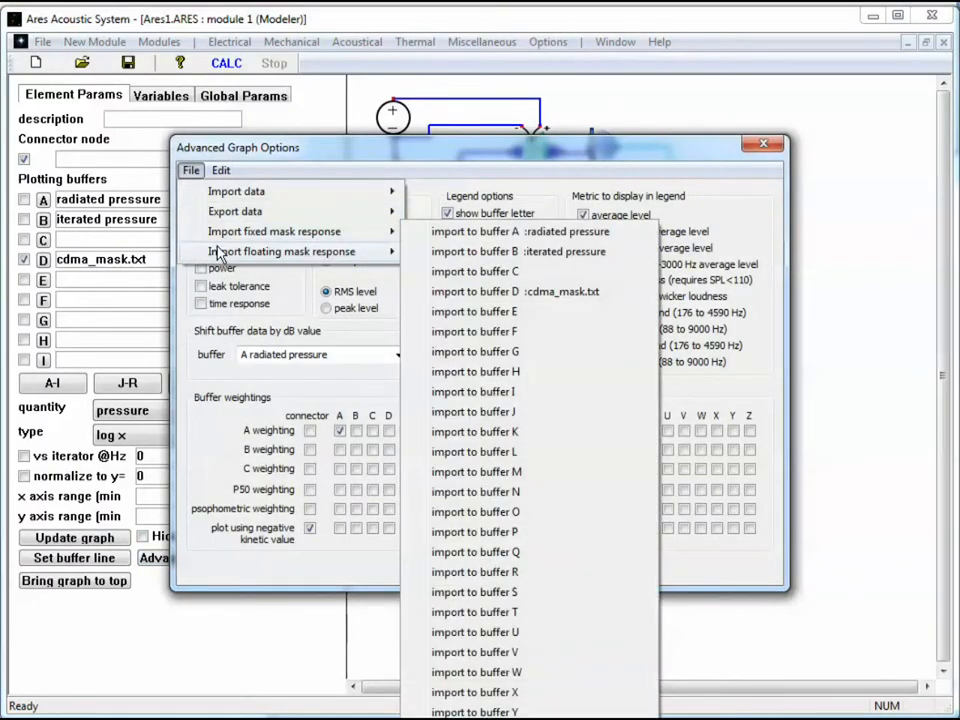
{"action": "mouse_move", "coordinate": [218, 254]}
{"action": "left_click", "coordinate": [476, 332]}
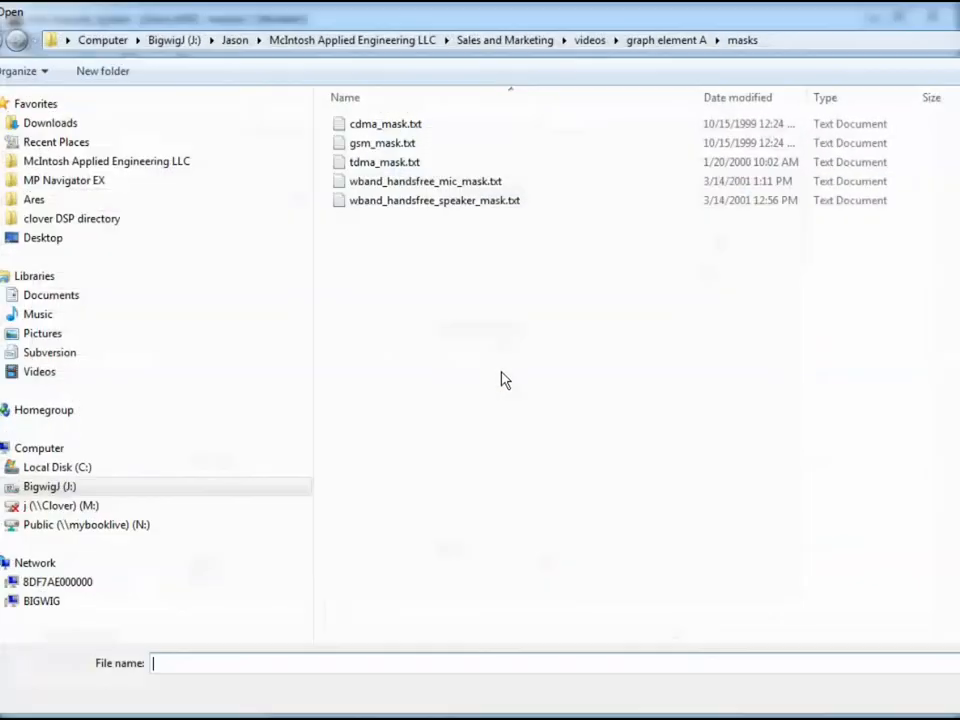
{"action": "double_click", "coordinate": [370, 143]}
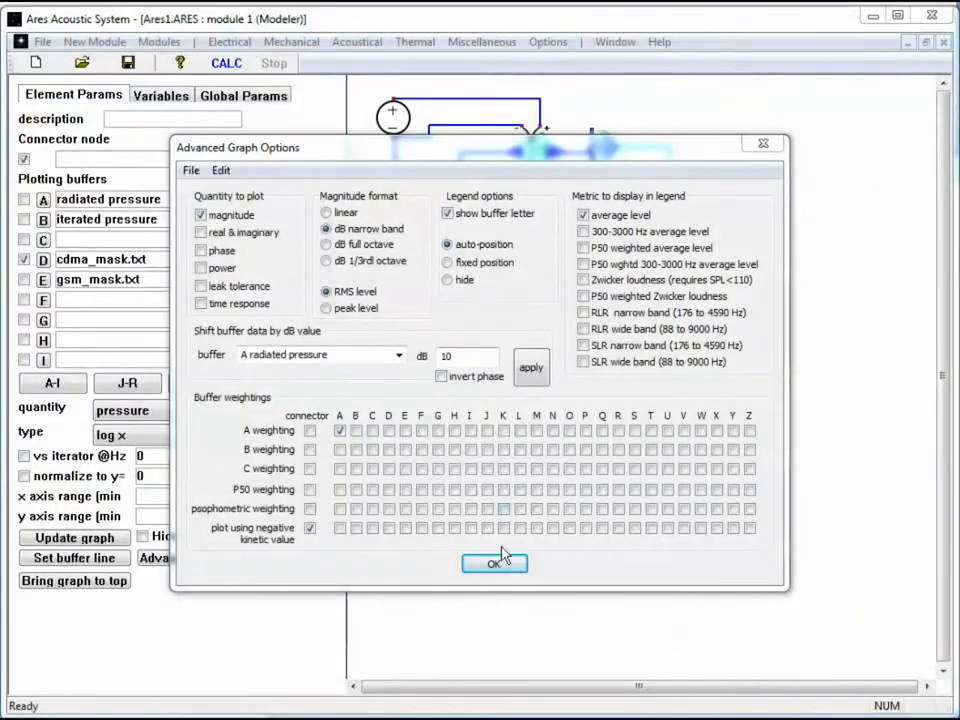
{"action": "left_click", "coordinate": [494, 564]}
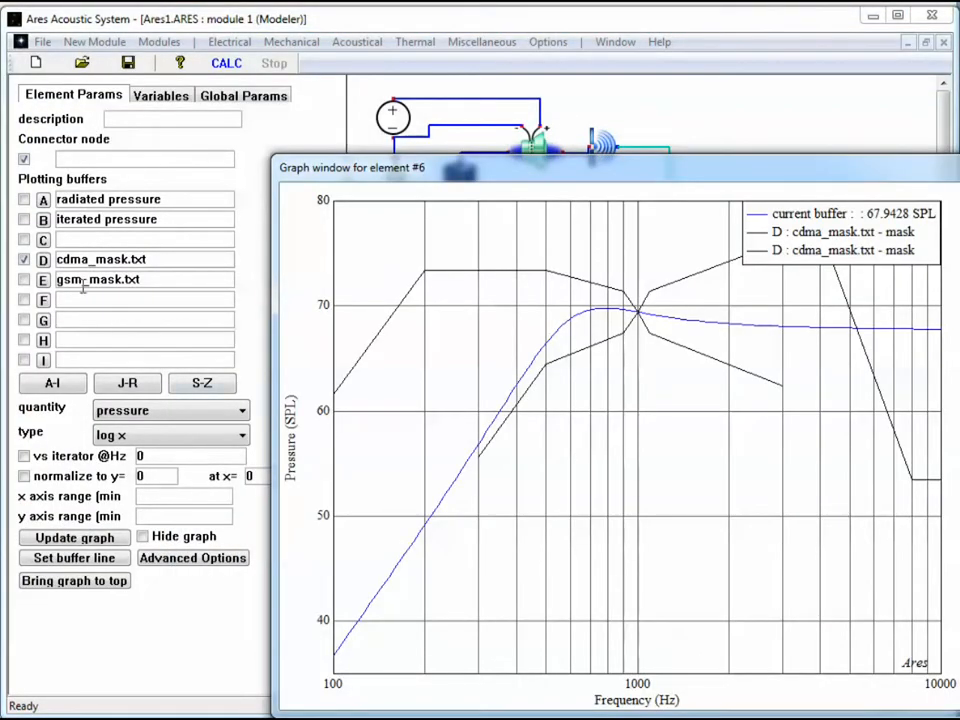
{"action": "left_click", "coordinate": [24, 280]}
{"action": "left_click", "coordinate": [24, 259]}
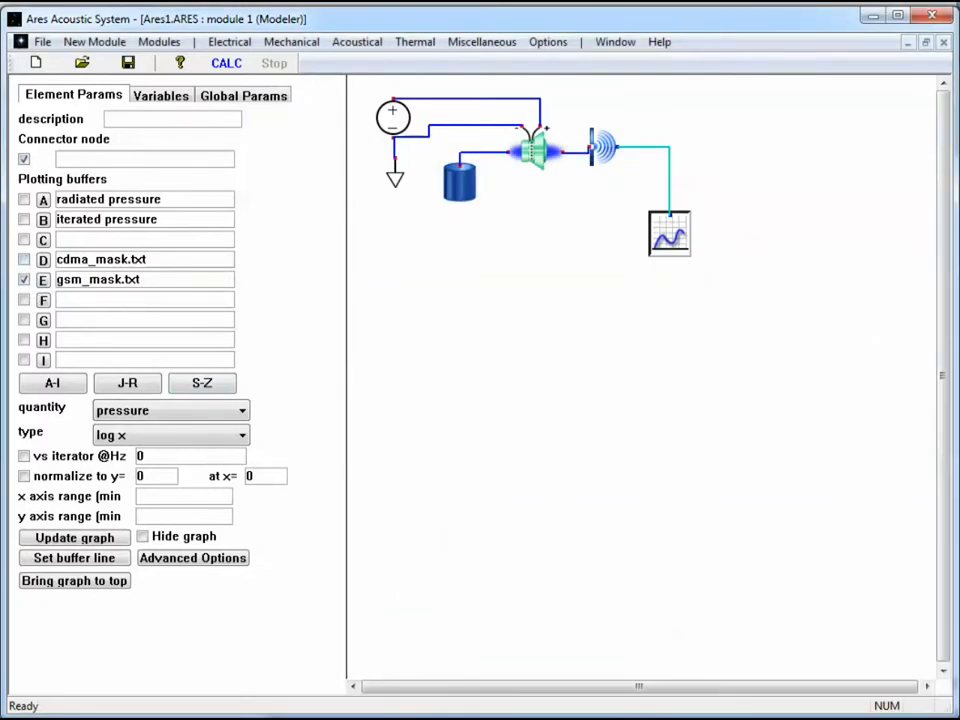
Bring up the graph window and move its legend into the empty area below the response curve.
{"action": "double_click", "coordinate": [669, 233]}
{"action": "left_click_drag", "start_coordinate": [765, 275], "coordinate": [612, 452]}
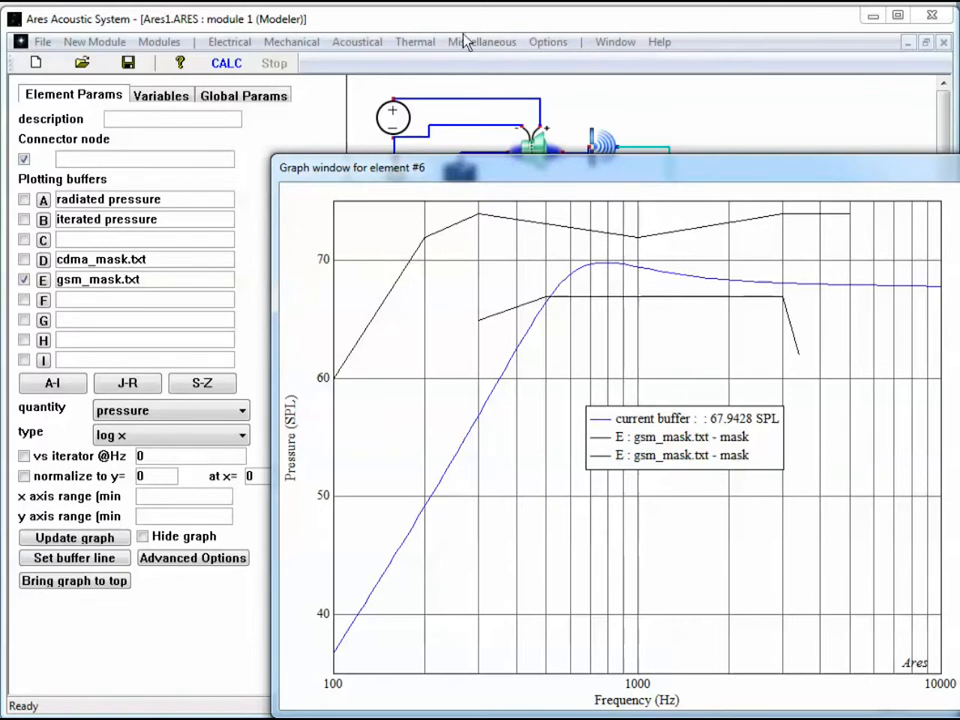
{"action": "left_click", "coordinate": [441, 147]}
Import gsm_mask.txt from the masks folder into buffer F as a fixed mask response.
{"action": "left_click", "coordinate": [214, 560]}
{"action": "left_click", "coordinate": [190, 170]}
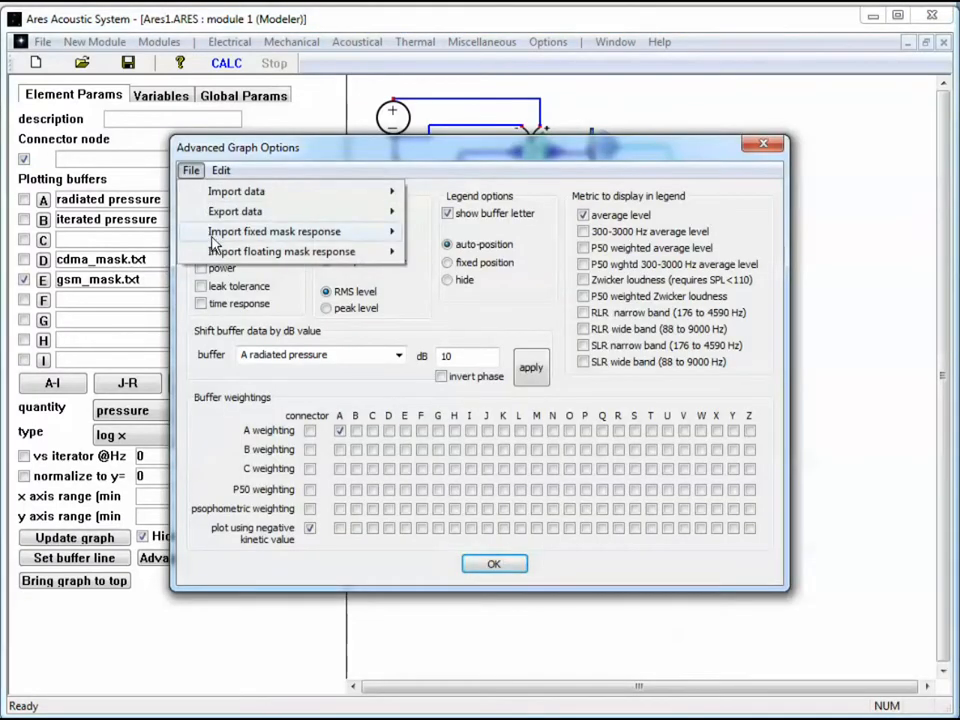
{"action": "mouse_move", "coordinate": [310, 235]}
{"action": "left_click", "coordinate": [475, 331]}
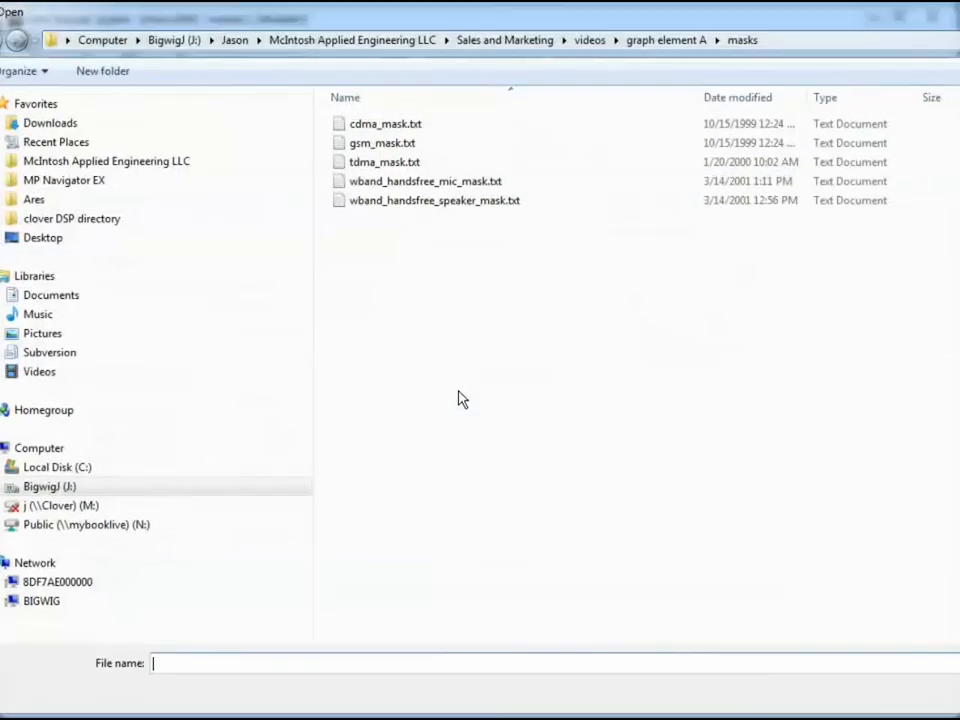
{"action": "left_click", "coordinate": [370, 146]}
{"action": "double_click", "coordinate": [368, 148]}
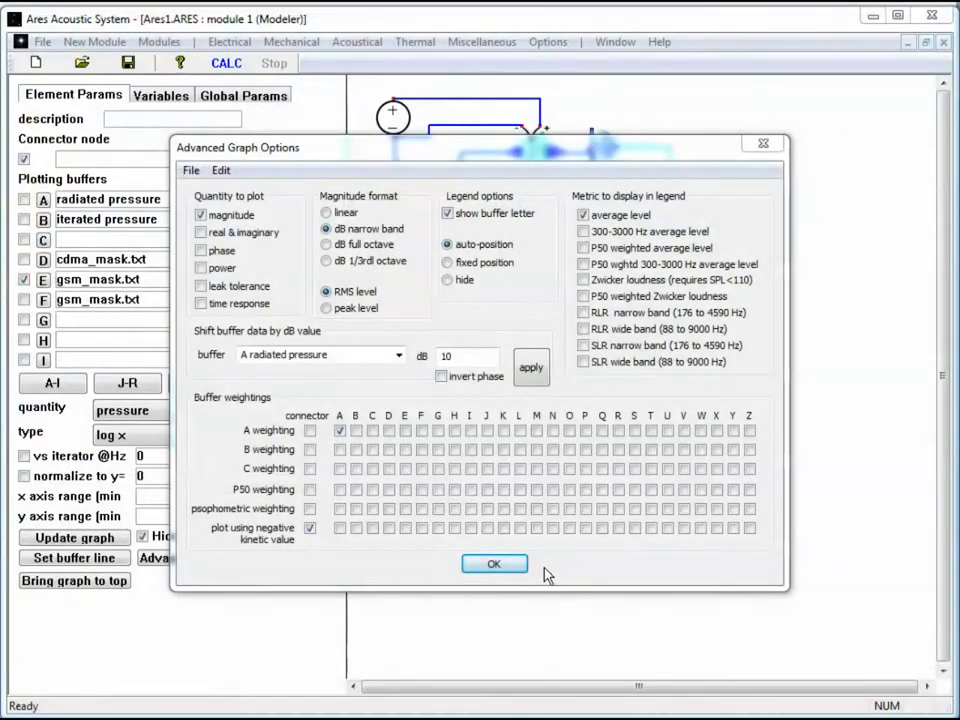
{"action": "left_click", "coordinate": [514, 568]}
Show the graph with buffer F plotted instead of buffer E, and shift the graph window slightly.
{"action": "left_click", "coordinate": [175, 543]}
{"action": "left_click", "coordinate": [24, 300]}
{"action": "left_click", "coordinate": [23, 280]}
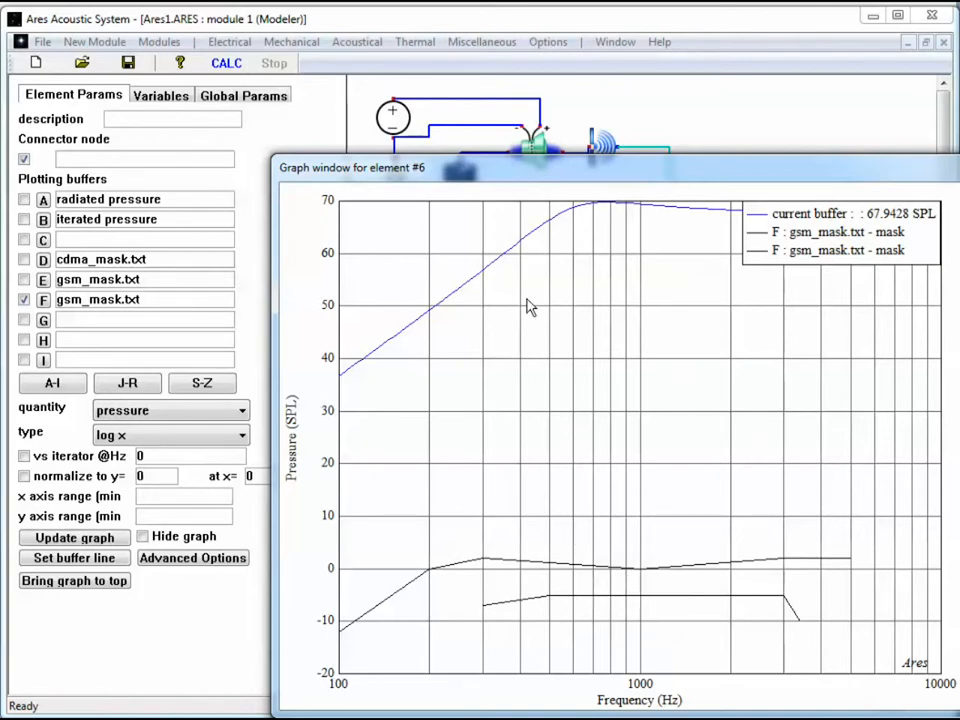
{"action": "left_click_drag", "start_coordinate": [518, 176], "coordinate": [540, 180]}
{"action": "left_click", "coordinate": [705, 128]}
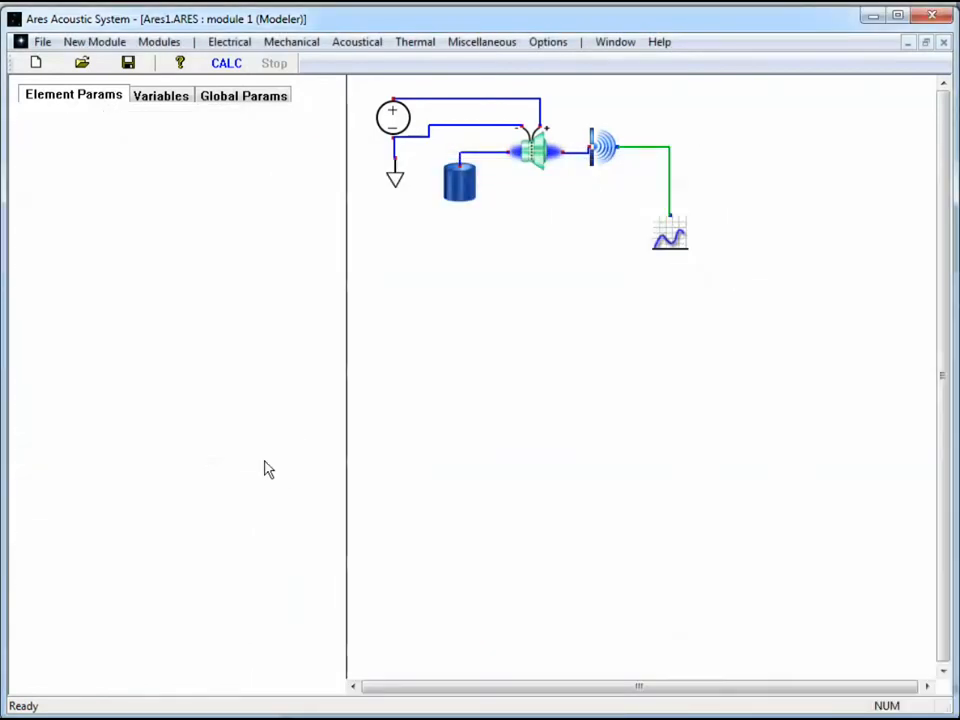
Shift the buffer F gsm_mask.txt data up in 10 dB increments until the mask lies around the response curve.
{"action": "left_click", "coordinate": [670, 236]}
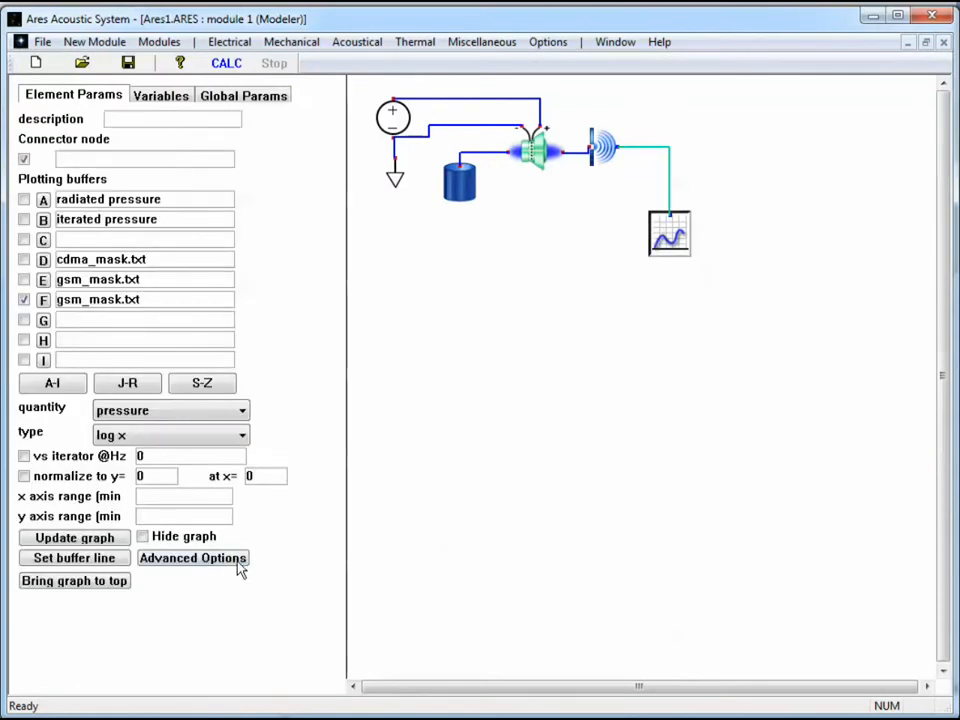
{"action": "left_click", "coordinate": [238, 563]}
{"action": "left_click_drag", "start_coordinate": [325, 155], "coordinate": [210, 102]}
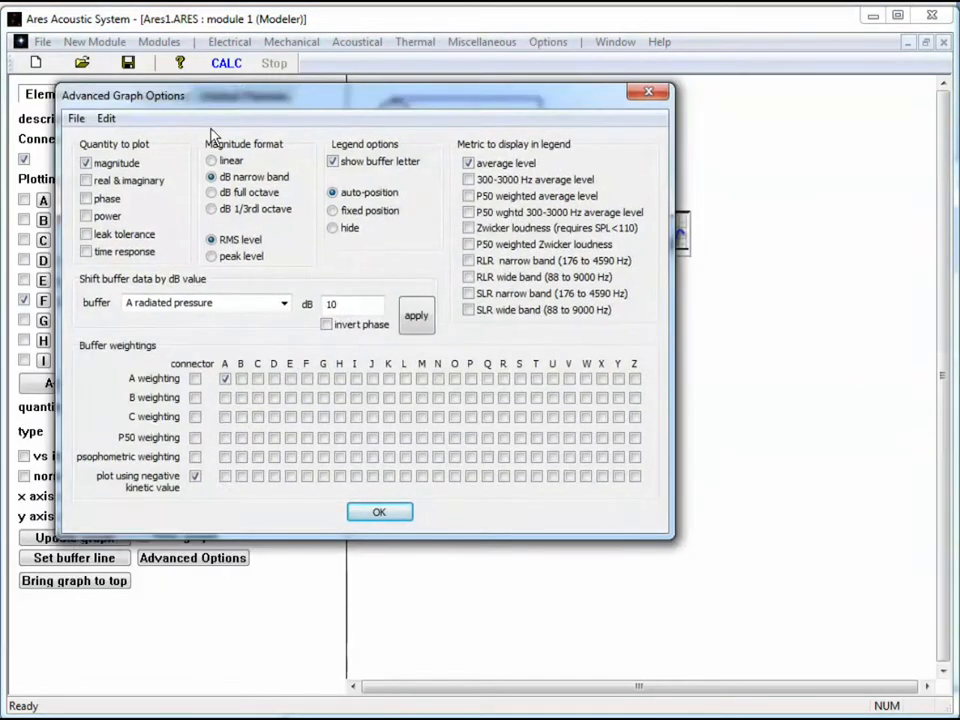
{"action": "left_click", "coordinate": [284, 303]}
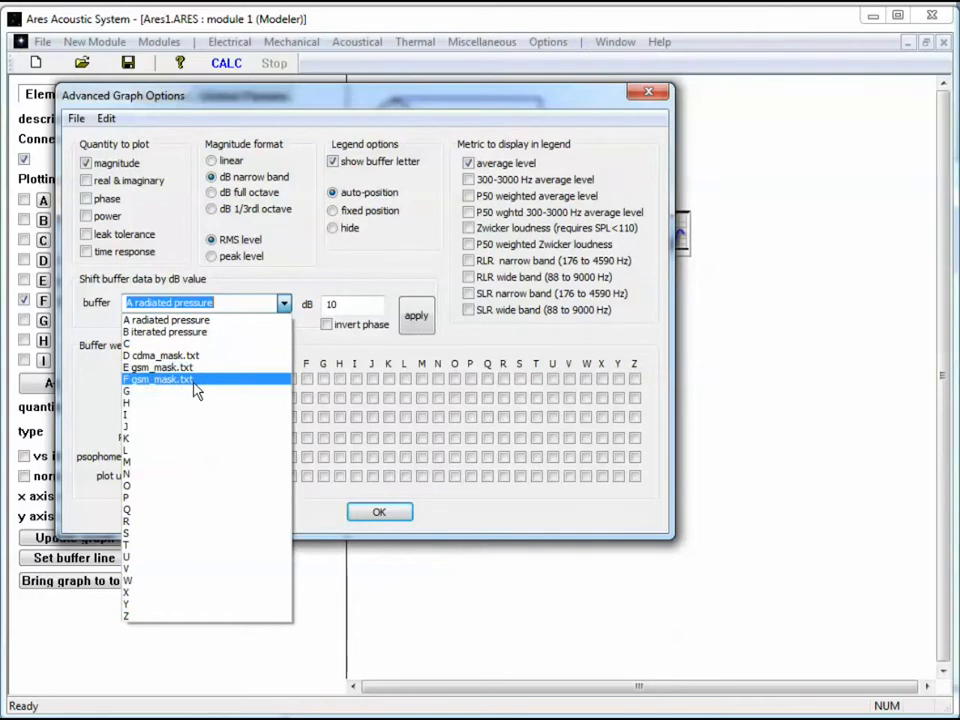
{"action": "left_click", "coordinate": [195, 381]}
{"action": "left_click_drag", "start_coordinate": [366, 304], "coordinate": [330, 305]}
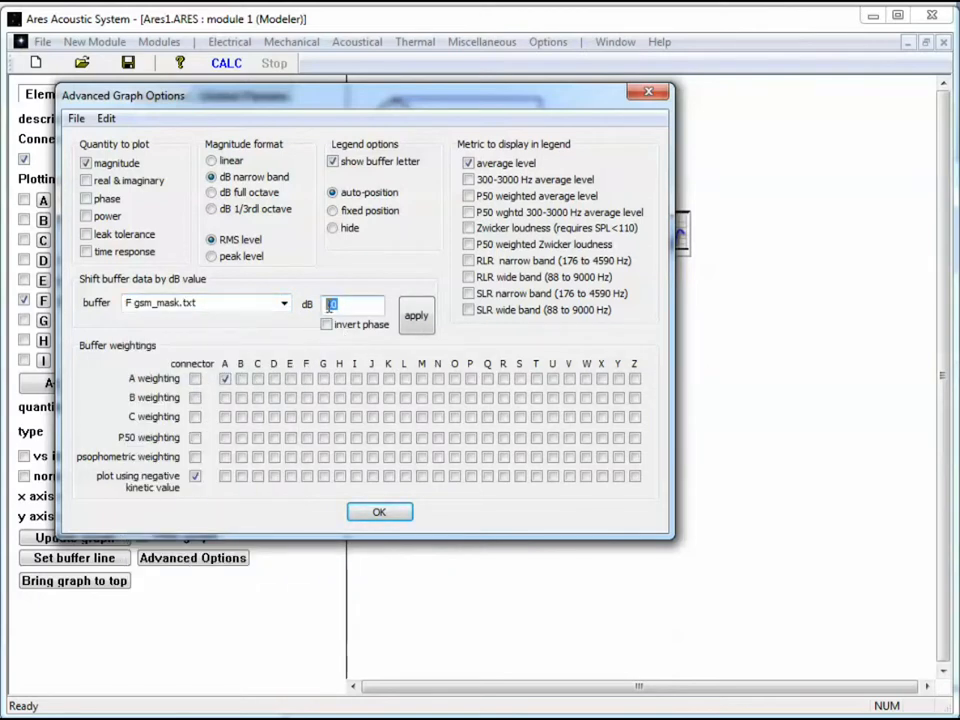
{"action": "left_click", "coordinate": [419, 316]}
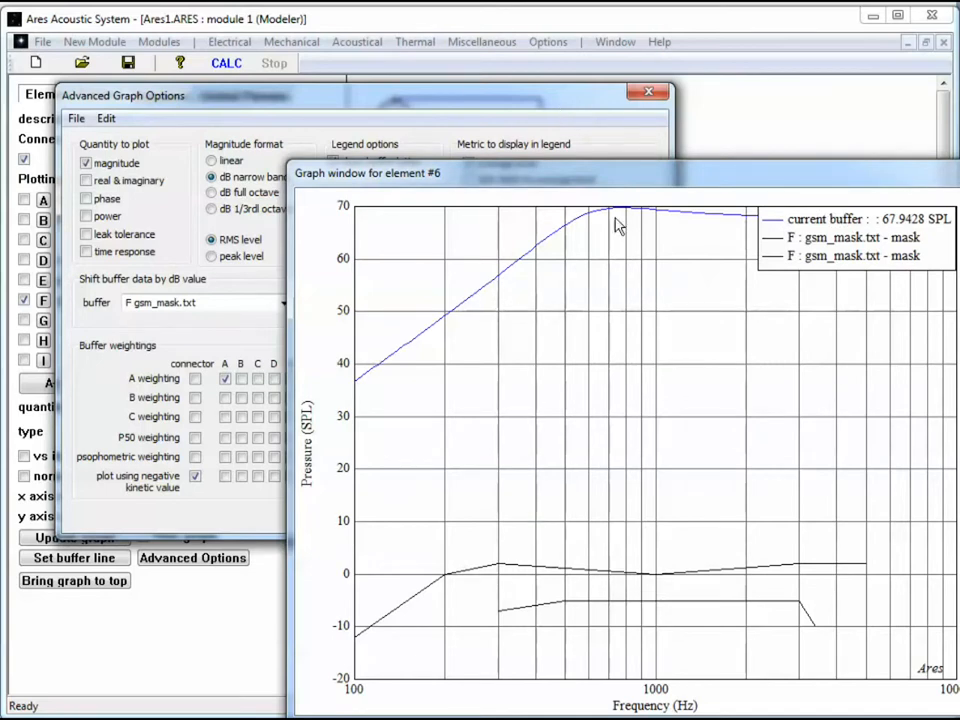
{"action": "left_click", "coordinate": [483, 107]}
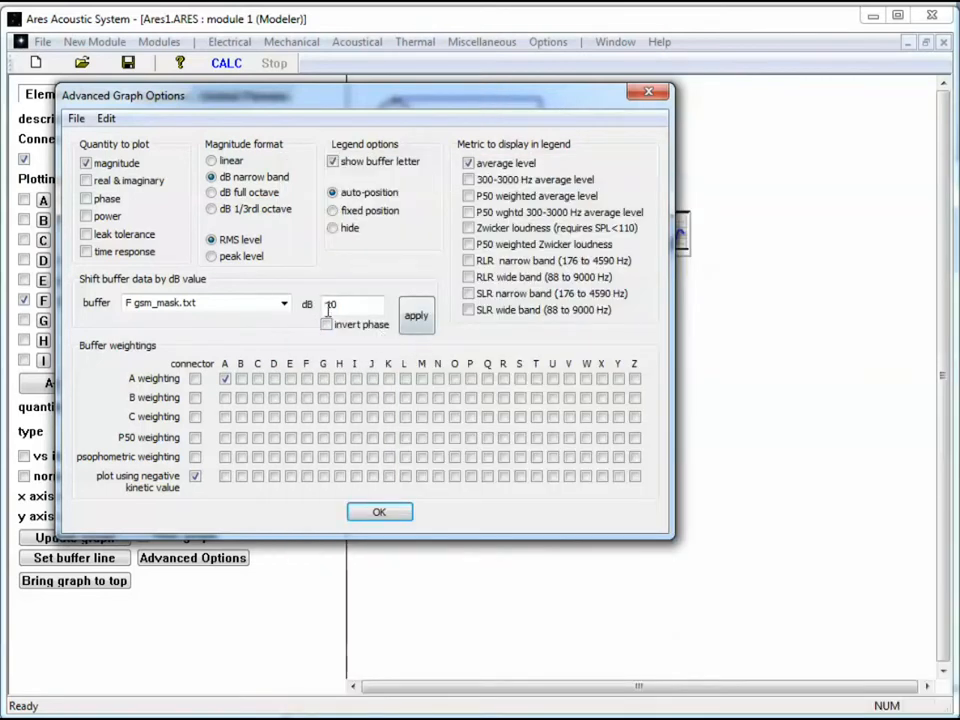
{"action": "left_click", "coordinate": [416, 318]}
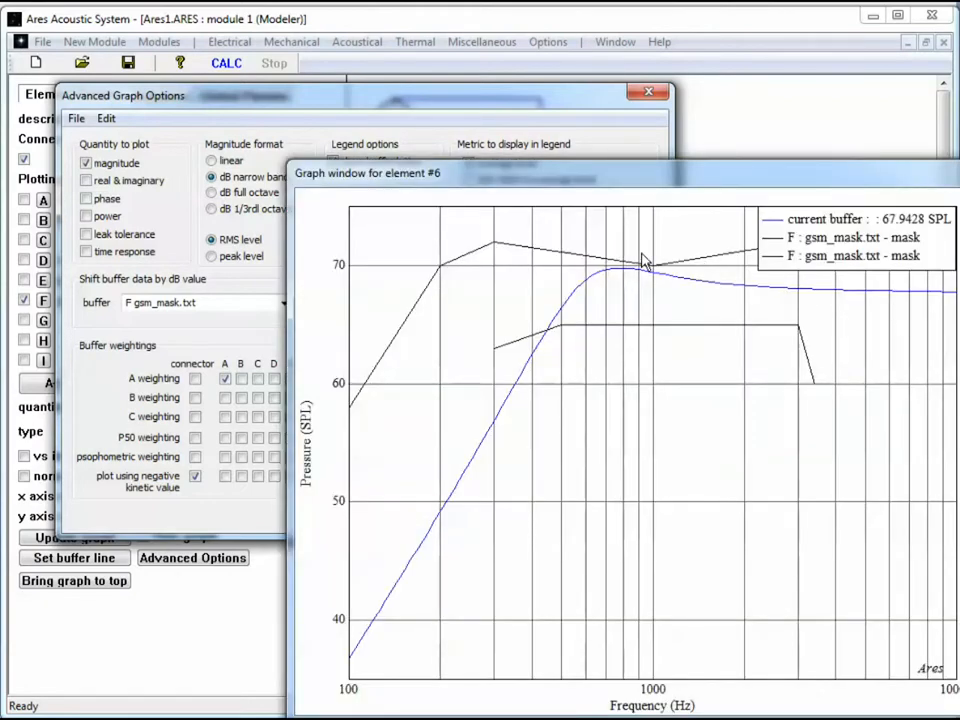
Move the legend clear of the shifted buffer F mask and compare the mask with the response curve.
{"action": "left_click_drag", "start_coordinate": [787, 258], "coordinate": [623, 488]}
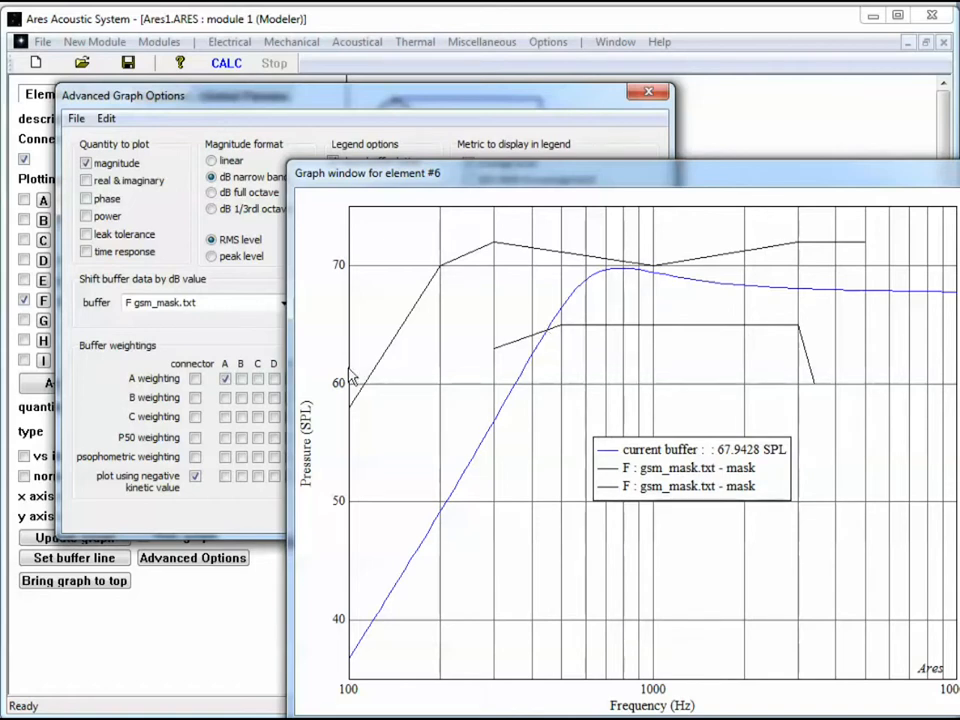
{"action": "left_click", "coordinate": [443, 97]}
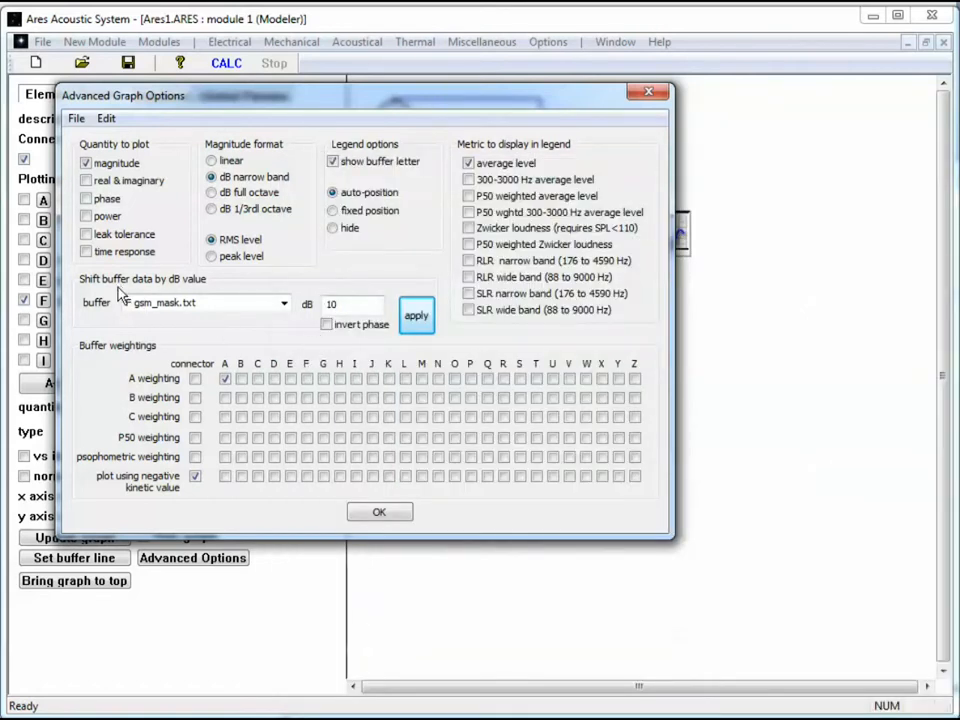
{"action": "key", "text": "alt+Tab"}
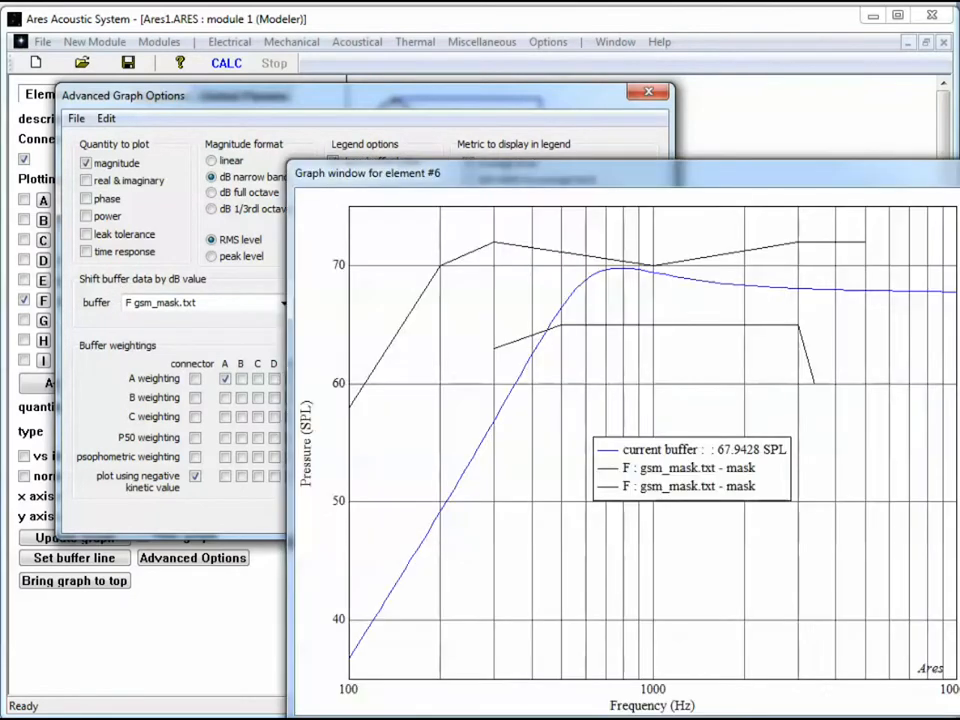
{"action": "left_click", "coordinate": [450, 111]}
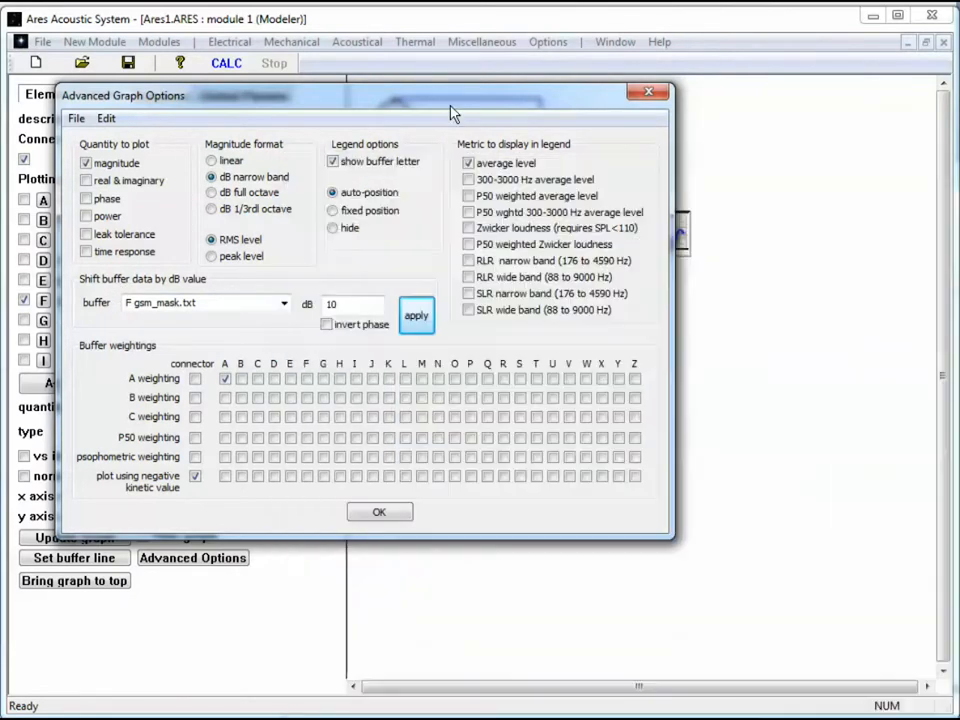
Copy the current buffer to the clipboard in Matlab format.
{"action": "left_click", "coordinate": [106, 118]}
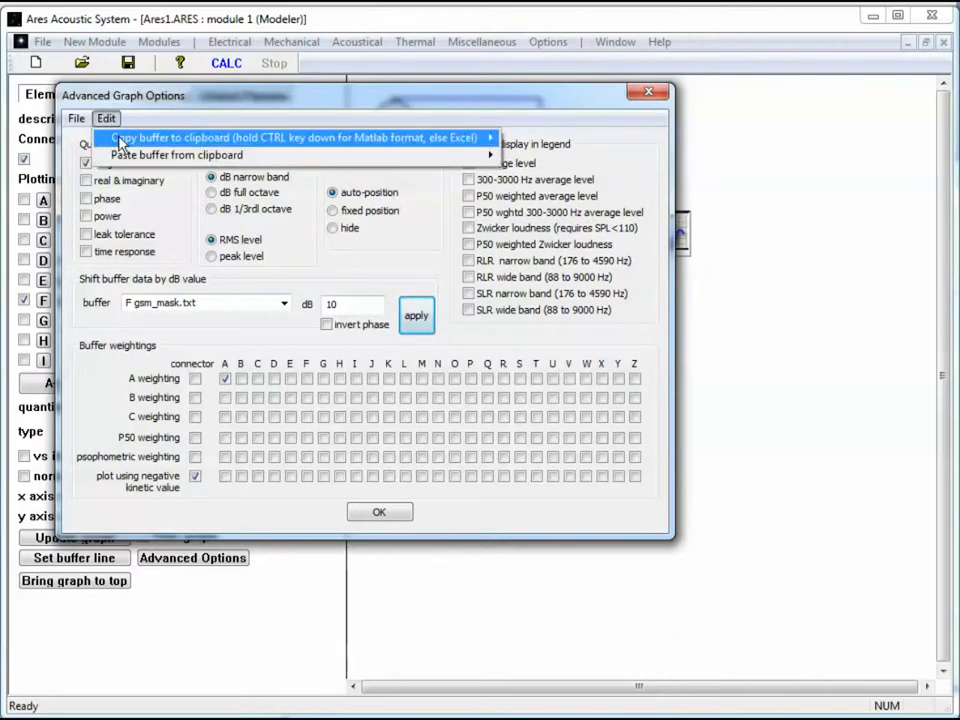
{"action": "mouse_move", "coordinate": [121, 139]}
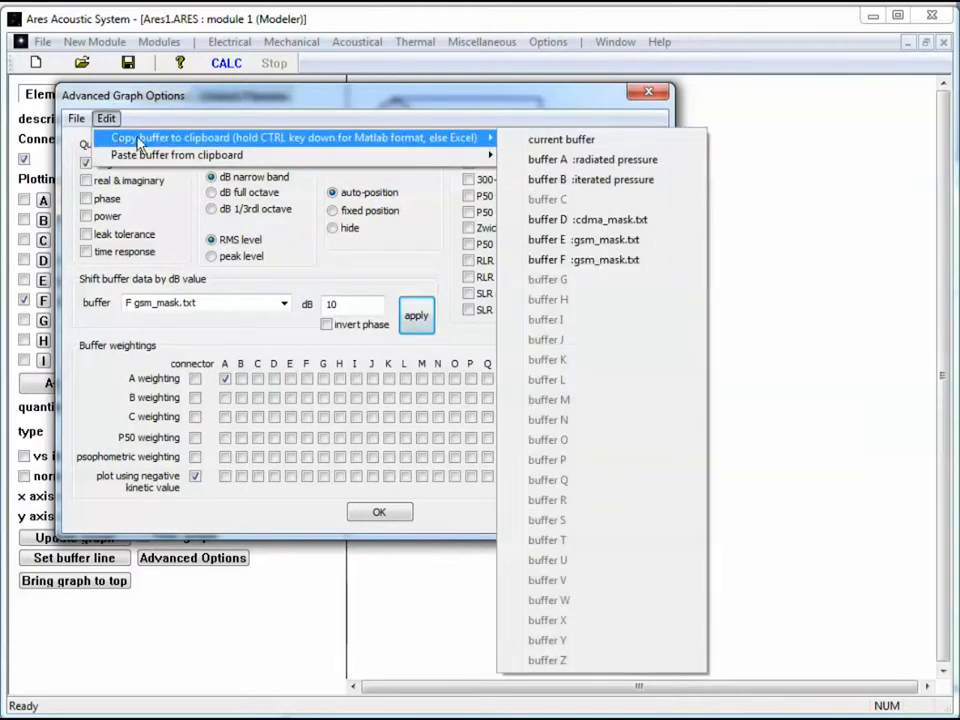
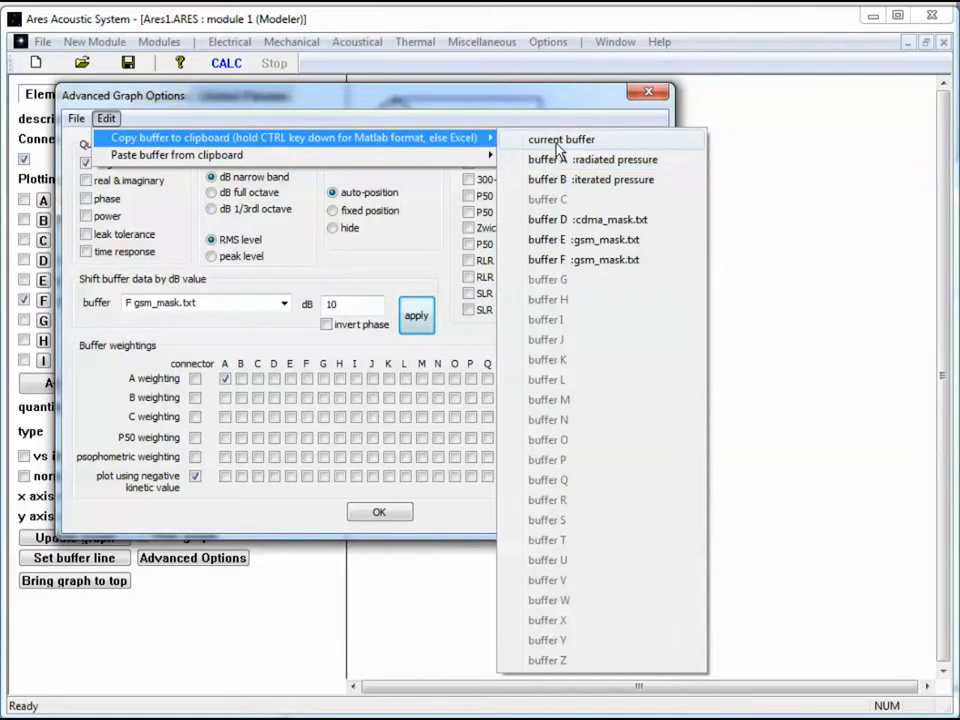
{"action": "left_click", "coordinate": [559, 145]}
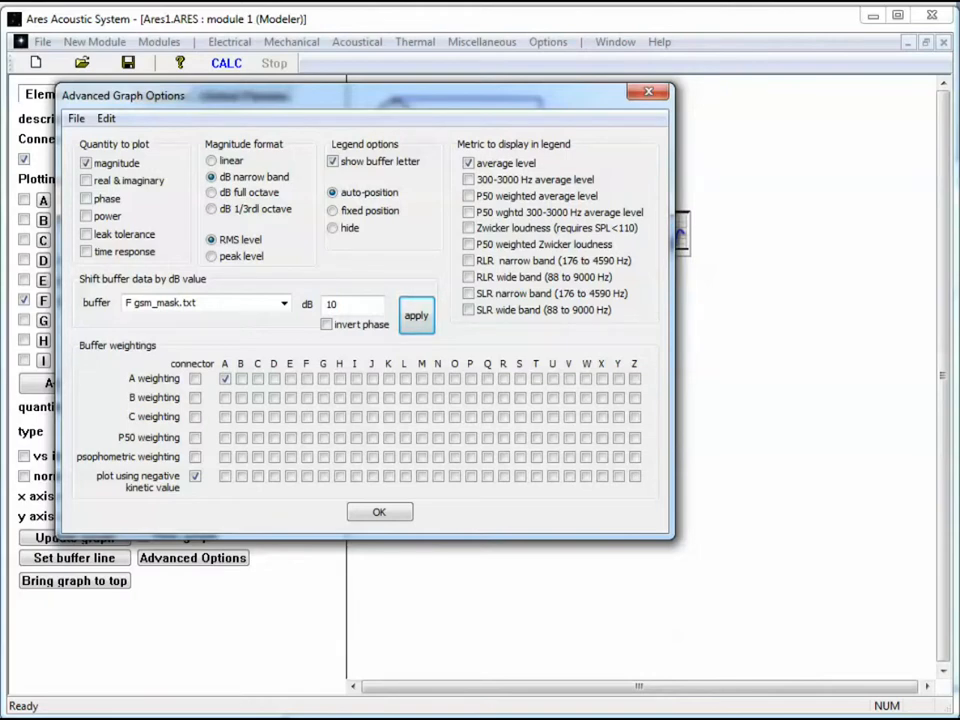
Switch to MATLAB, fit its window on the screen, and paste and run the copied buffer data in the Command Window.
{"action": "left_click_drag", "start_coordinate": [959, 39], "coordinate": [729, 40]}
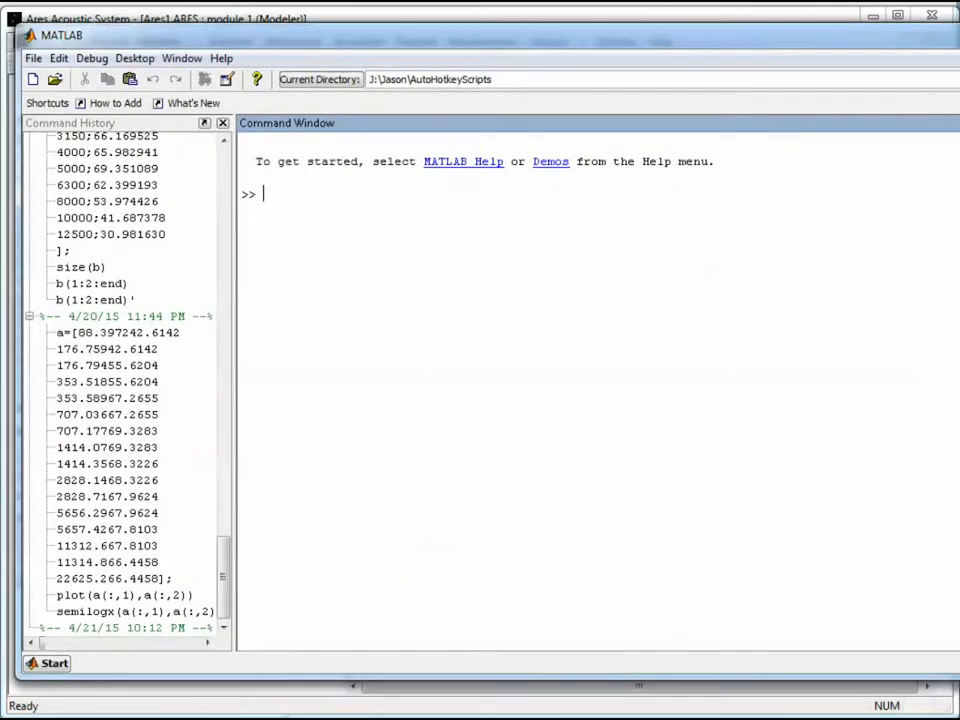
{"action": "left_click_drag", "start_coordinate": [958, 257], "coordinate": [851, 257]}
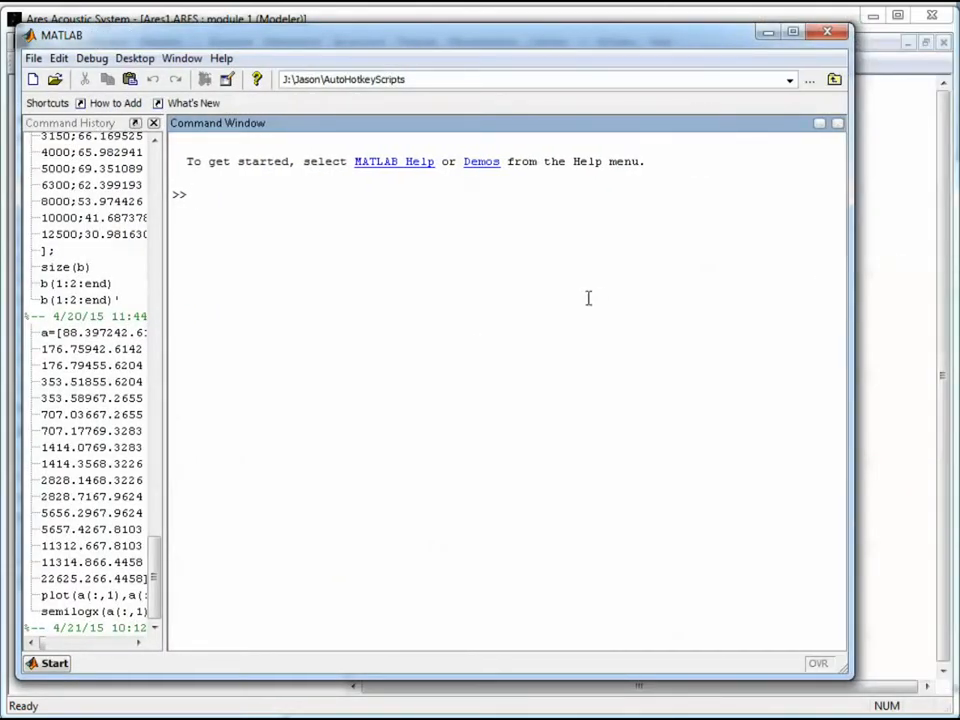
{"action": "key", "text": "ctrl+v"}
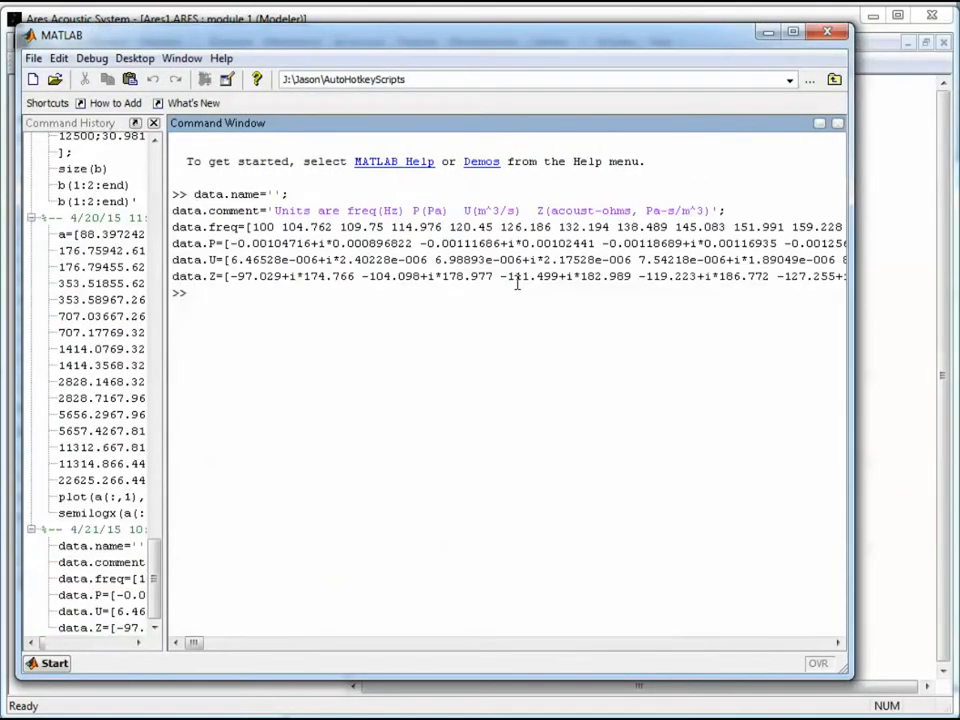
{"action": "key", "text": "Return"}
Plot the pressure data with semilogx(data.freq,jspl(data.P));grid on, and return to the Ares graph options.
{"action": "type", "text": "semilogx(data.freq,"}
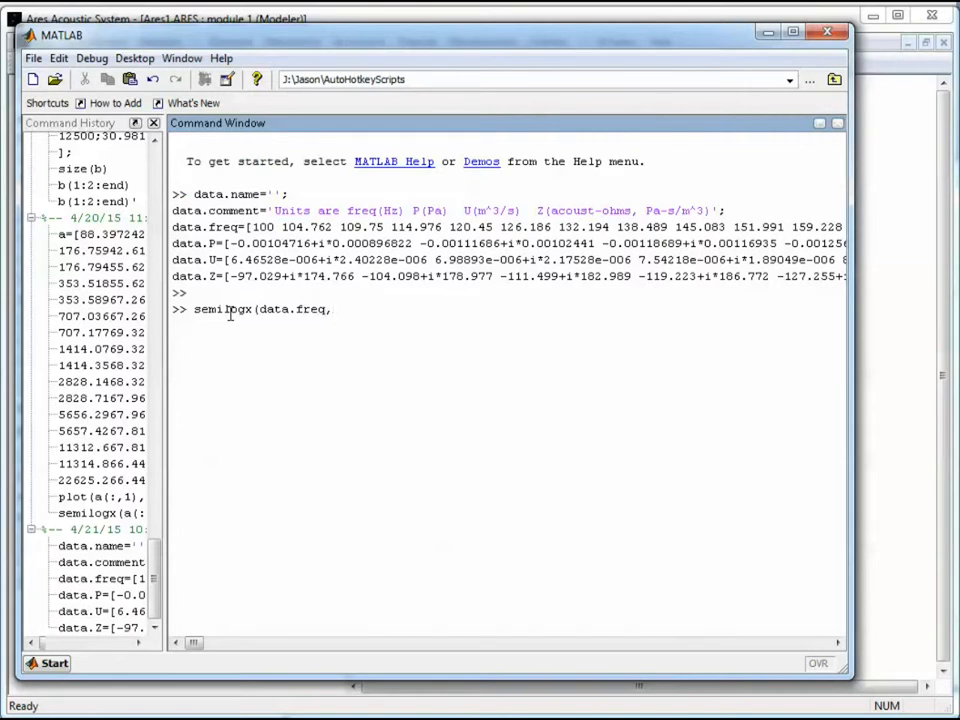
{"action": "type", "text": "jspl(data.P));grid on"}
{"action": "key", "text": "Return"}
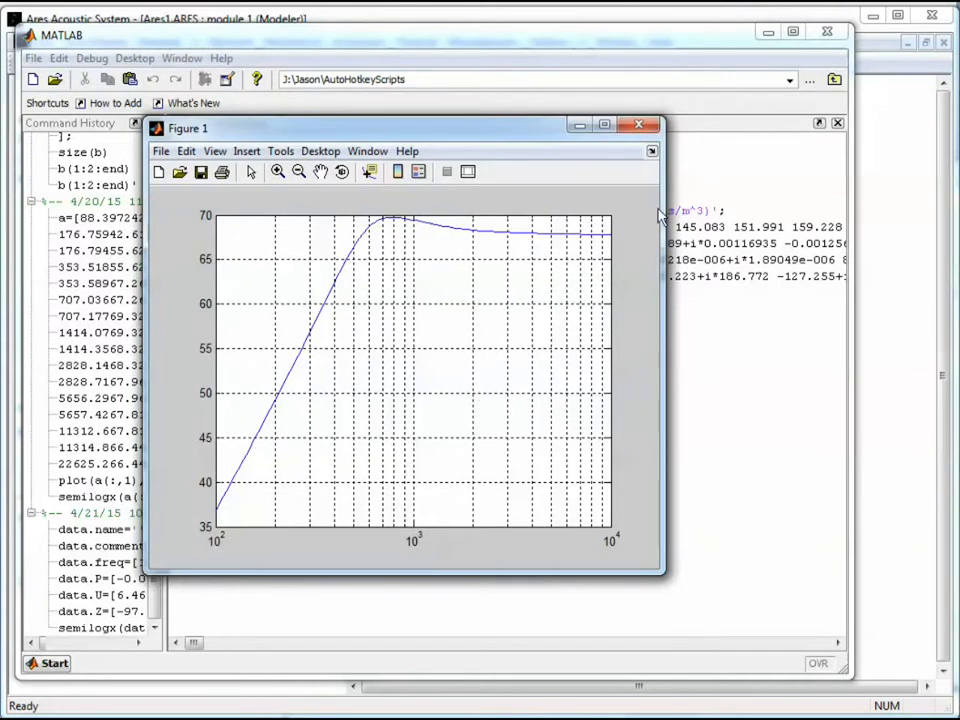
{"action": "left_click", "coordinate": [758, 31]}
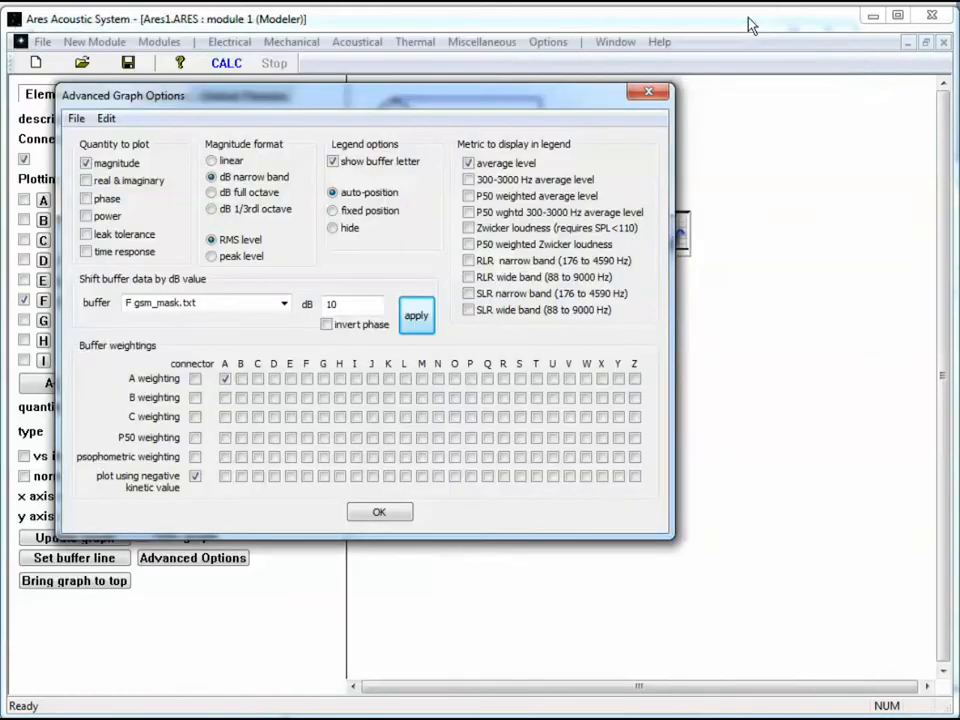
Examine the destination buffers offered for pasting a buffer from the clipboard.
{"action": "left_click", "coordinate": [106, 119]}
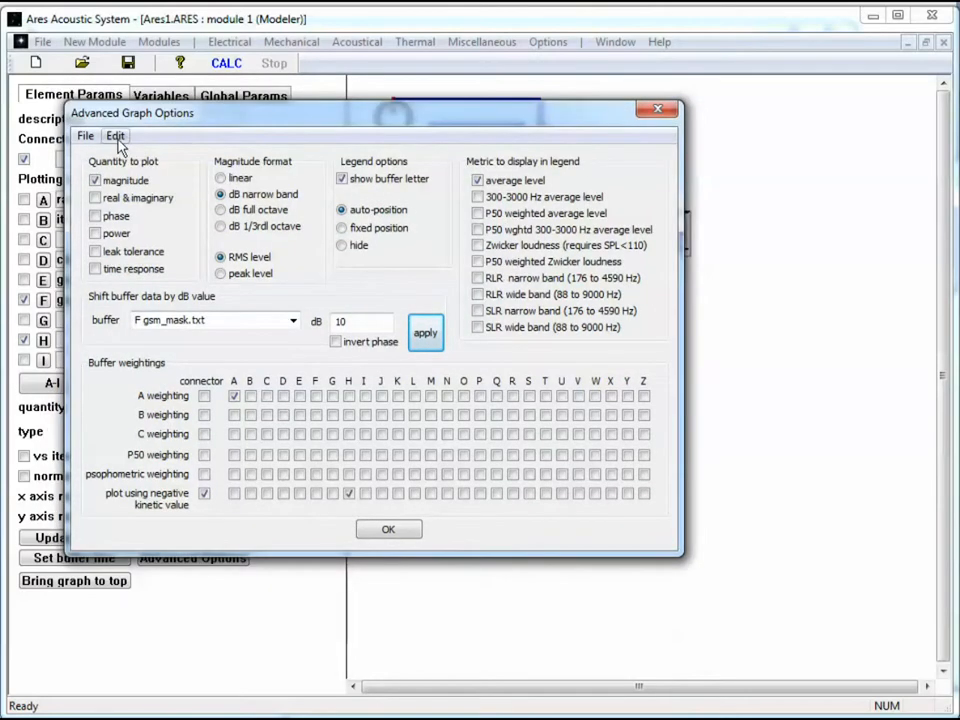
{"action": "left_click", "coordinate": [115, 135]}
{"action": "mouse_move", "coordinate": [272, 178]}
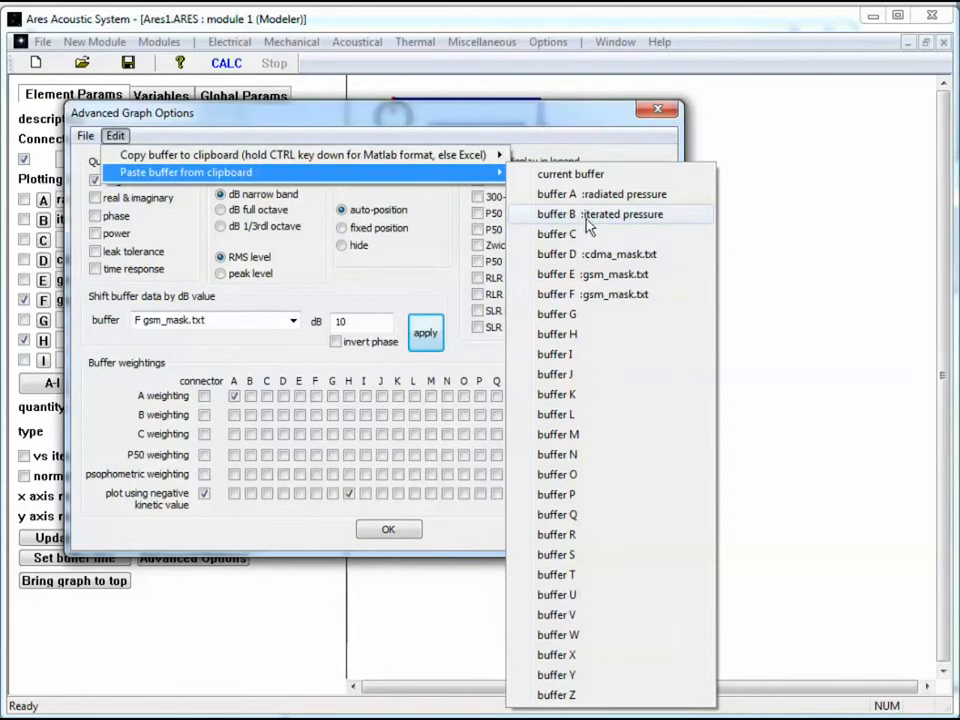
{"action": "left_click", "coordinate": [551, 133]}
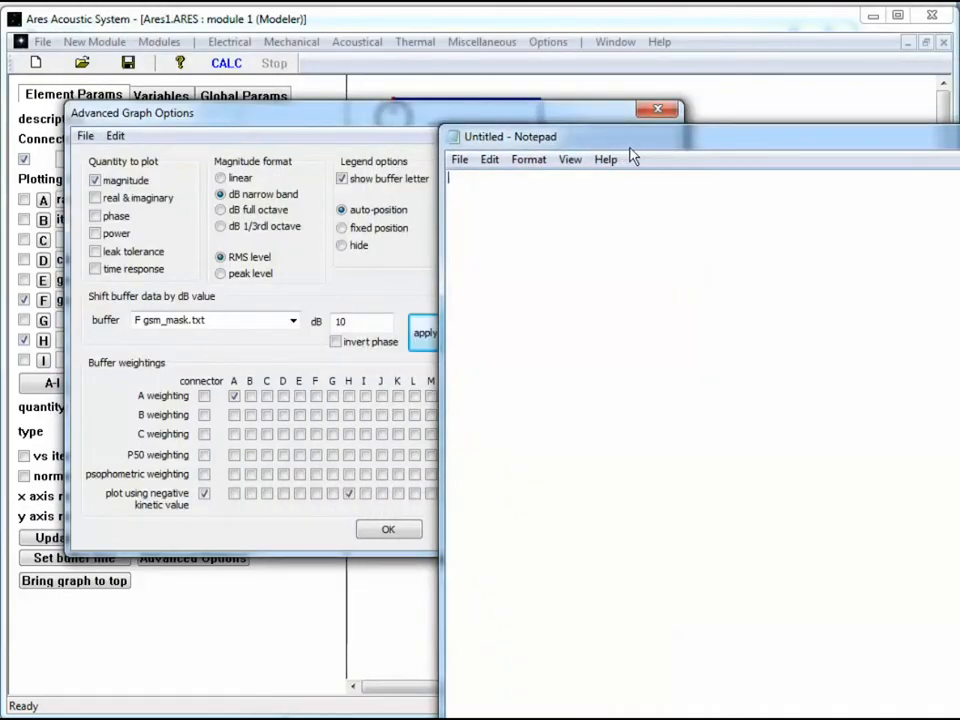
In Notepad, write a two-column table with the rows 500 80, 1000 100, 2000 110 and 5000 50.
{"action": "left_click_drag", "start_coordinate": [630, 136], "coordinate": [318, 78]}
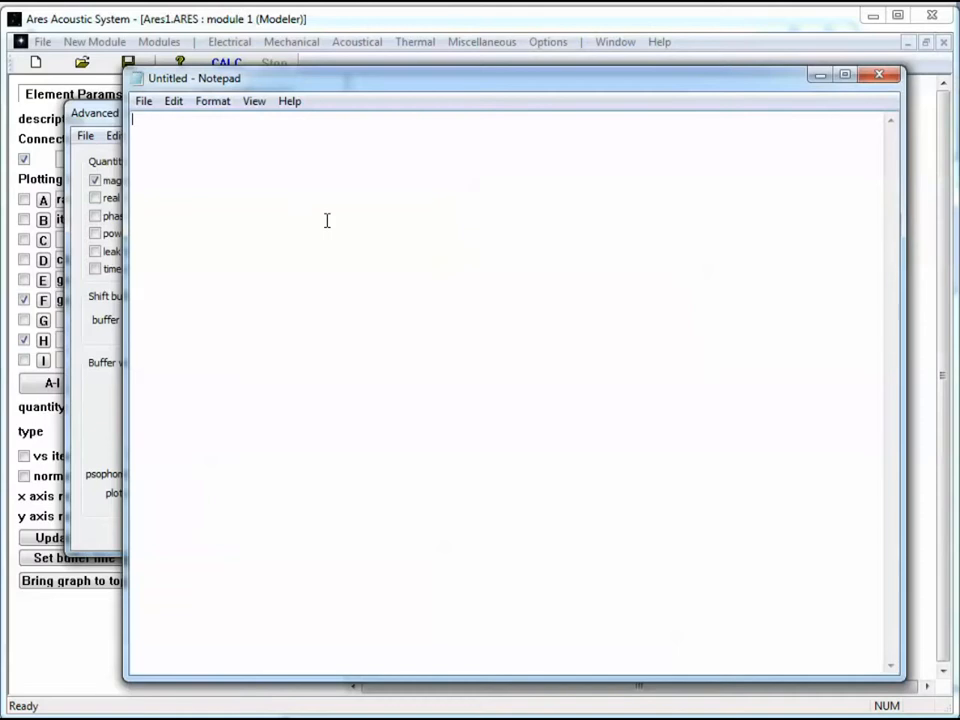
{"action": "type", "text": "55"}
{"action": "key", "text": "BackSpace"}
{"action": "type", "text": "00 80"}
{"action": "key", "text": "Return"}
{"action": "type", "text": "1000 1000"}
{"action": "key", "text": "Return"}
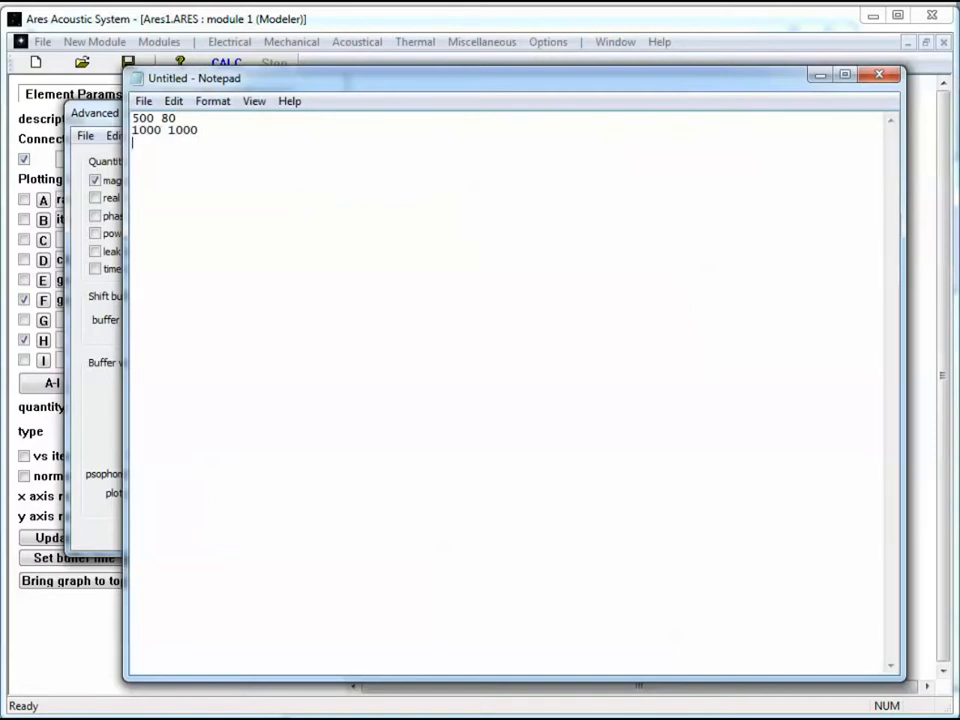
{"action": "type", "text": "2000 "}
{"action": "type", "text": "110 "}
{"action": "type", "text": "5000 "}
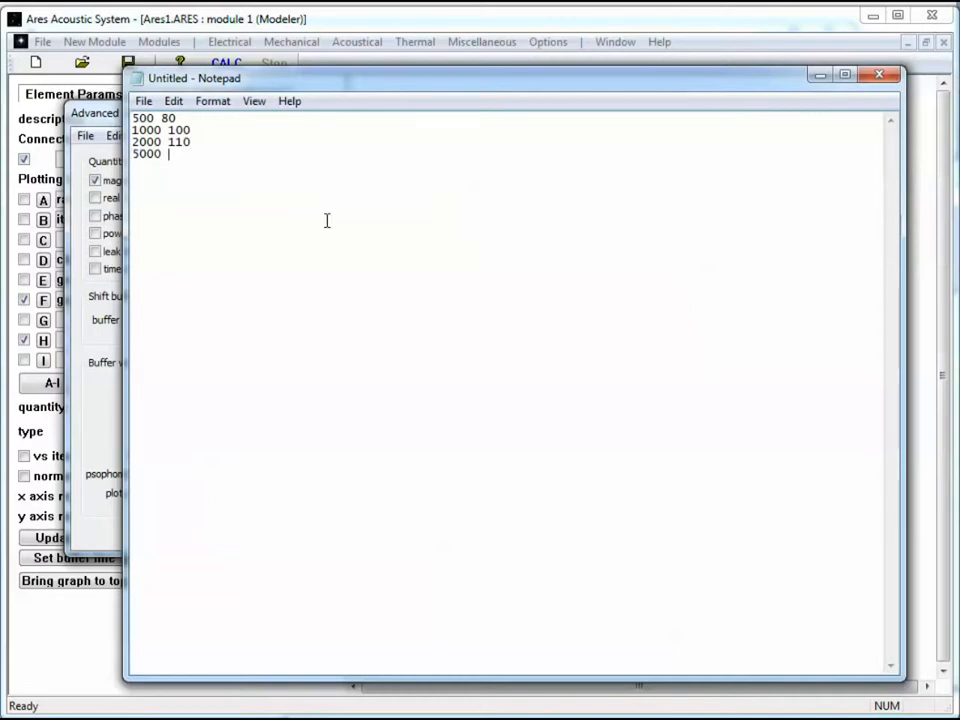
{"action": "type", "text": "50"}
Copy the whole Notepad table and paste it into the graph's buffer H as Pressure dB data, and close the advanced options.
{"action": "key", "text": "ctrl+a"}
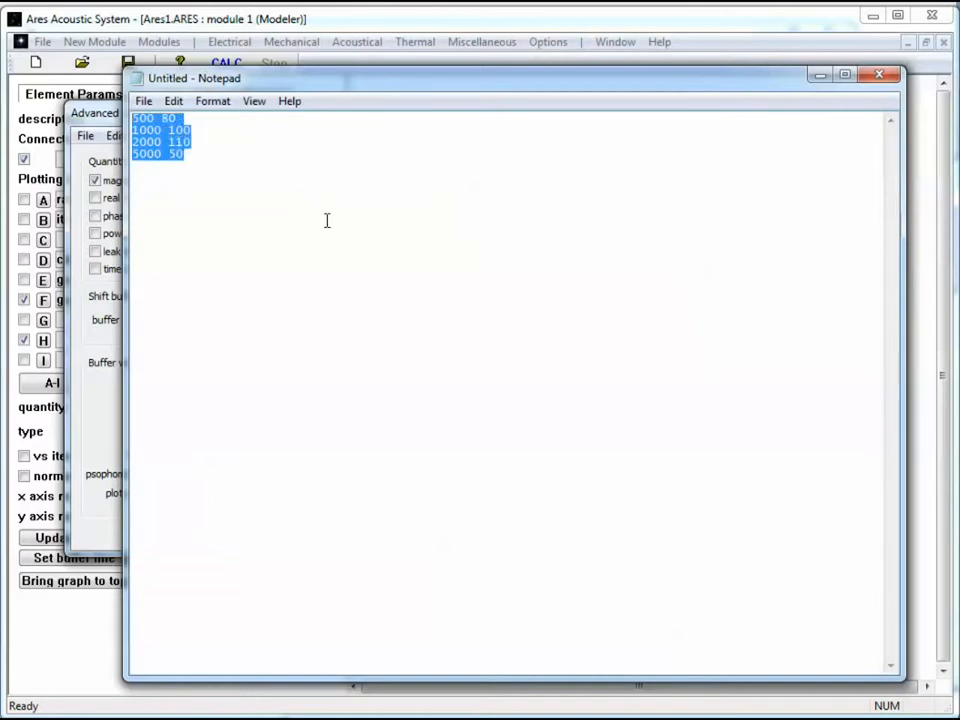
{"action": "left_click", "coordinate": [104, 120]}
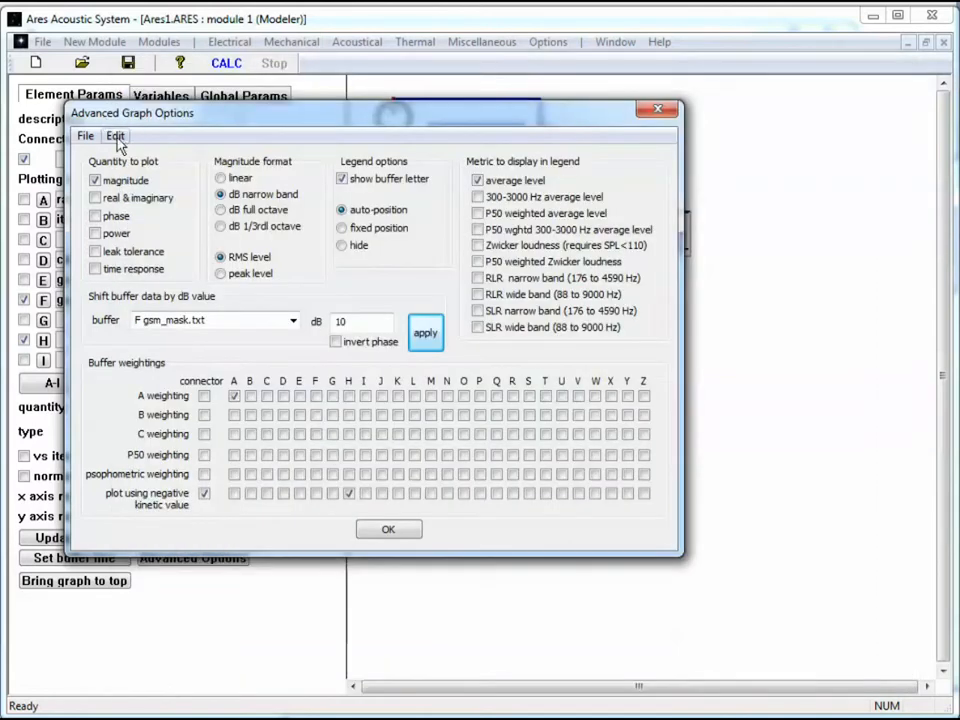
{"action": "left_click", "coordinate": [117, 141]}
{"action": "mouse_move", "coordinate": [153, 174]}
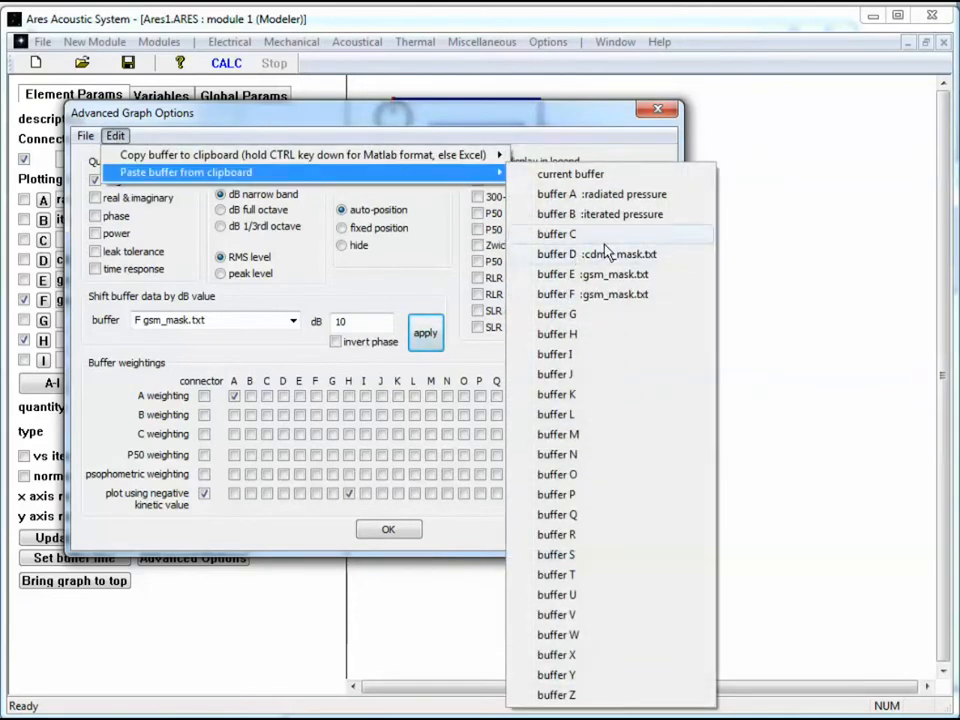
{"action": "left_click", "coordinate": [584, 338]}
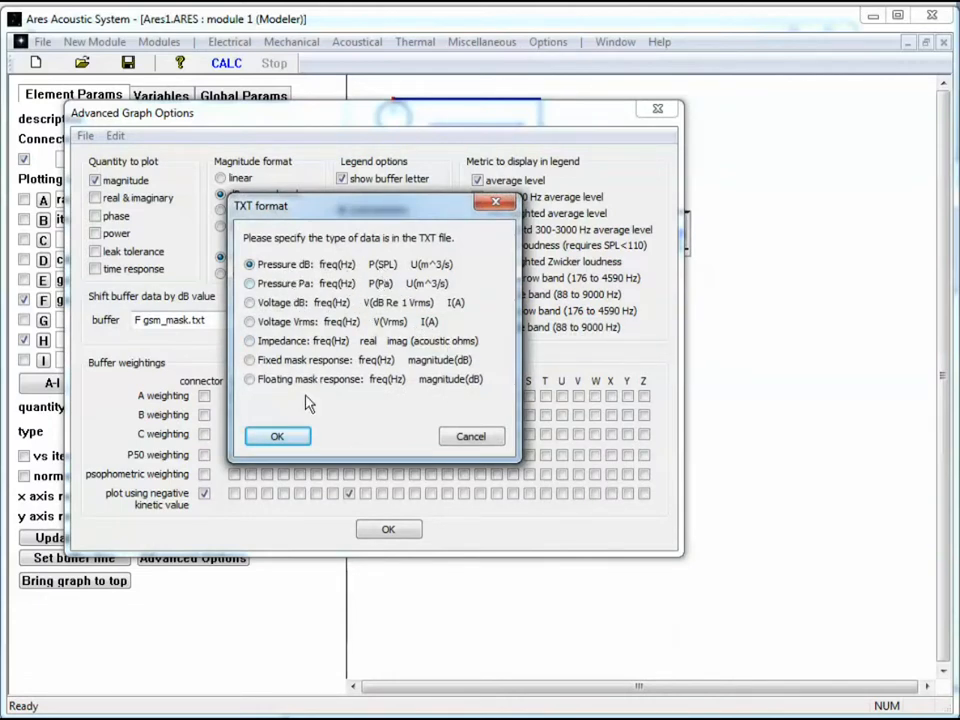
{"action": "left_click", "coordinate": [276, 436]}
{"action": "left_click", "coordinate": [388, 529]}
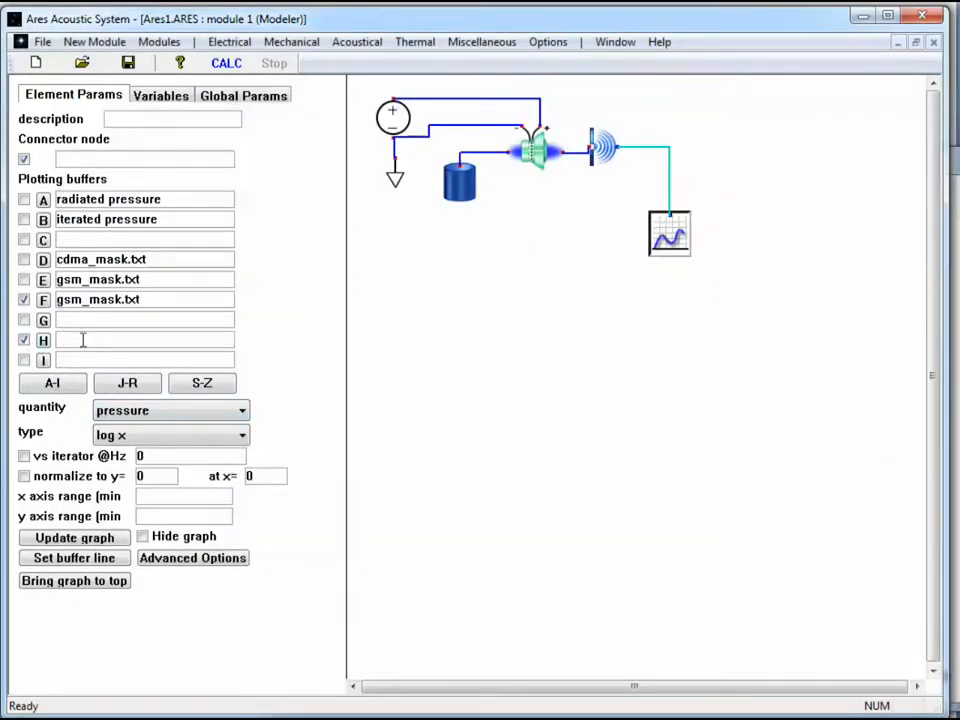
Remove buffer F from the plot and place the graph's legend in the empty area below the pressure curve.
{"action": "left_click", "coordinate": [24, 299]}
{"action": "left_click_drag", "start_coordinate": [804, 225], "coordinate": [635, 549]}
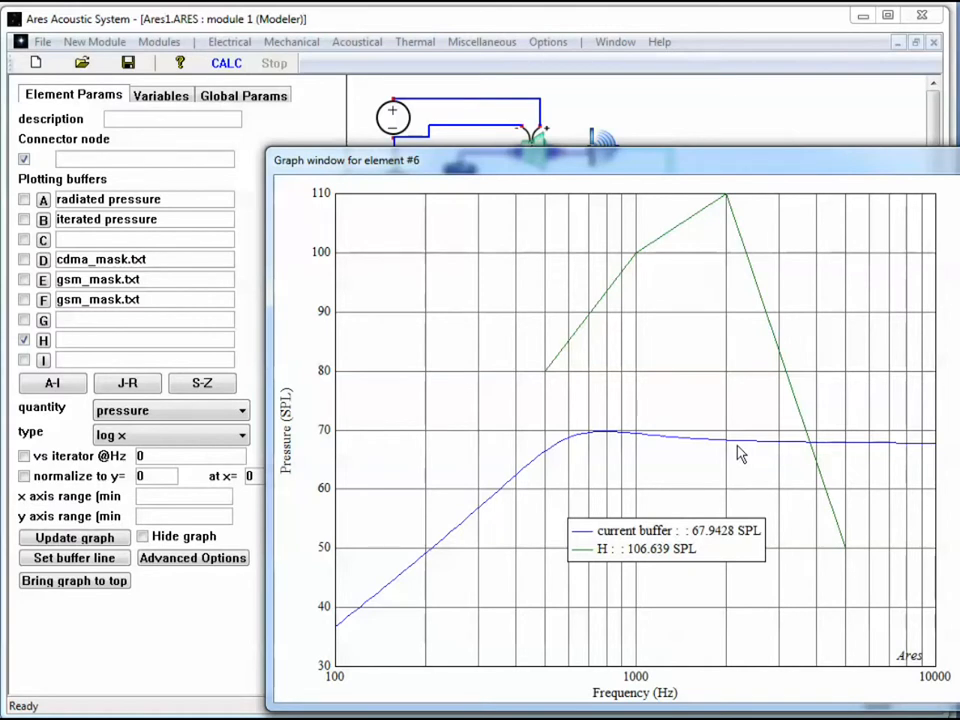
{"action": "mouse_move", "coordinate": [634, 163]}
{"action": "left_mouse_down"}
{"action": "mouse_move", "coordinate": [543, 137]}
{"action": "mouse_move", "coordinate": [615, 164]}
{"action": "left_mouse_up"}
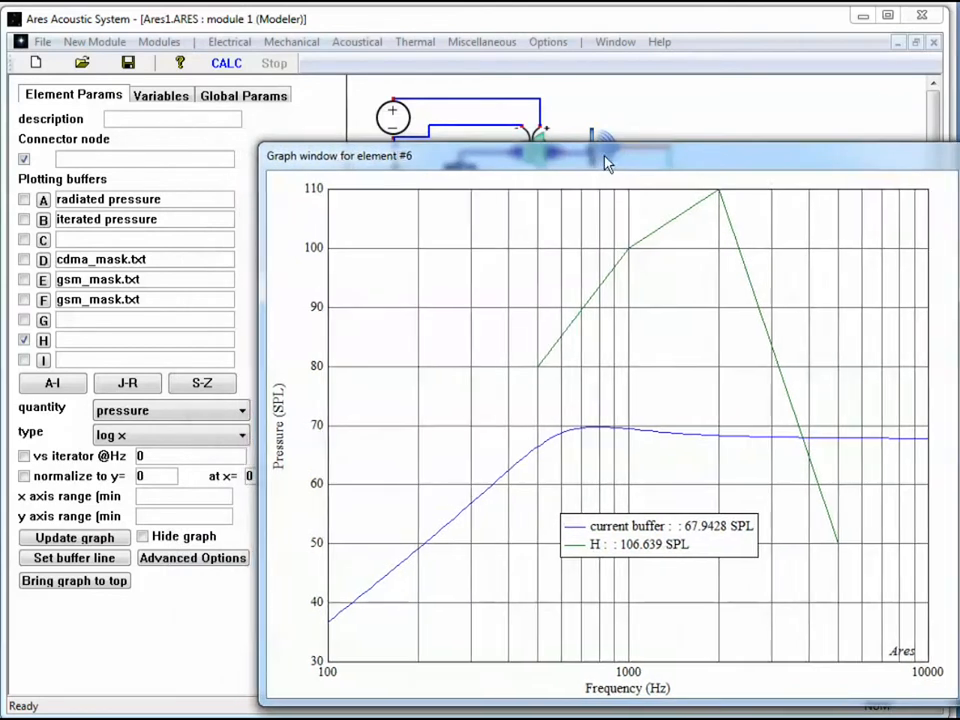
Open the graph's advanced options and move the graph window fully into view.
{"action": "left_click", "coordinate": [551, 32]}
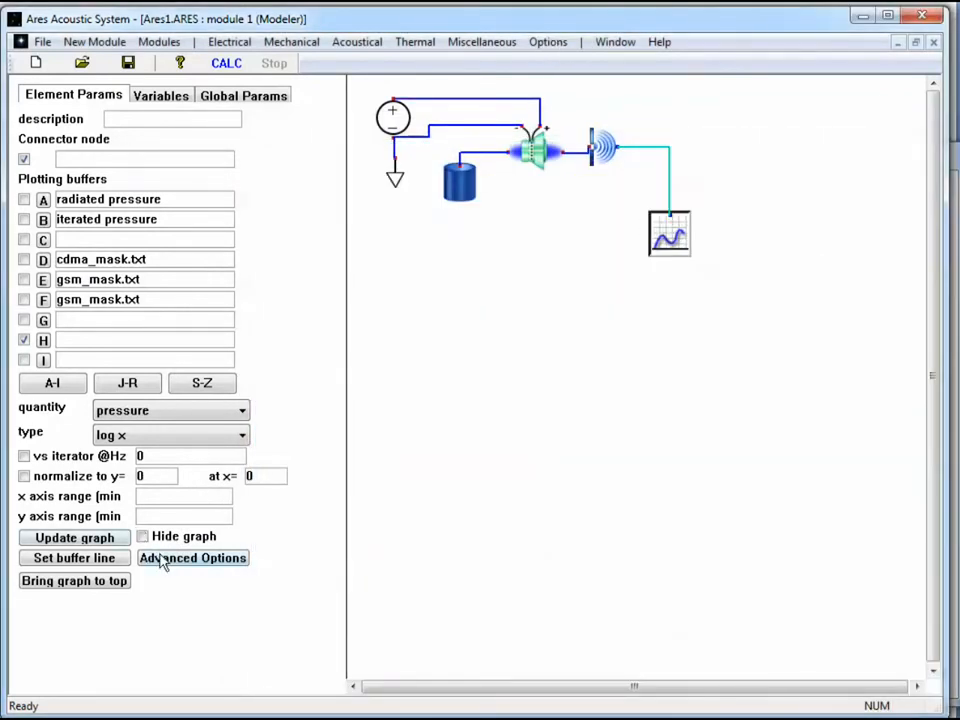
{"action": "left_click", "coordinate": [161, 560]}
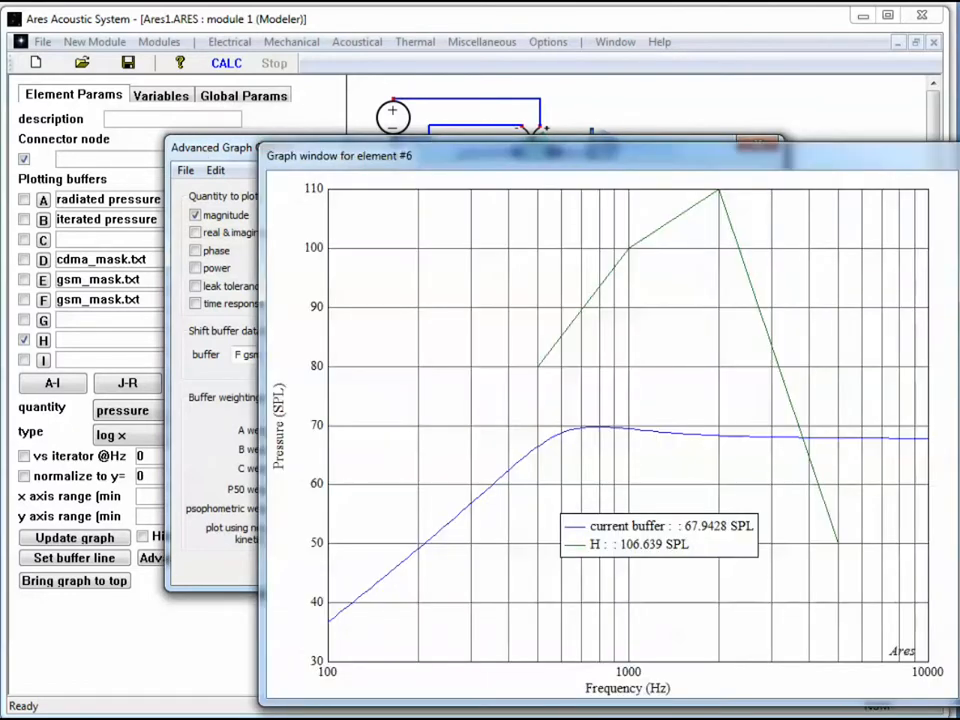
{"action": "left_click_drag", "start_coordinate": [582, 154], "coordinate": [440, 76]}
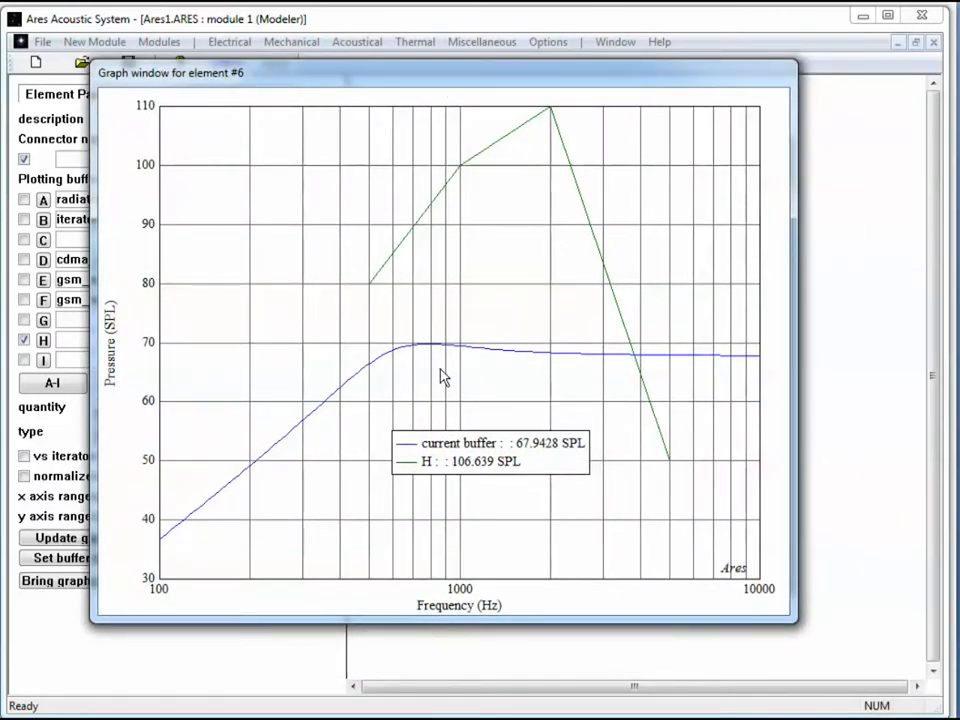
Review the graph's copy and view commands, zoom into the mid-frequency region around the curve's rise, and autoscale back.
{"action": "right_click", "coordinate": [272, 238]}
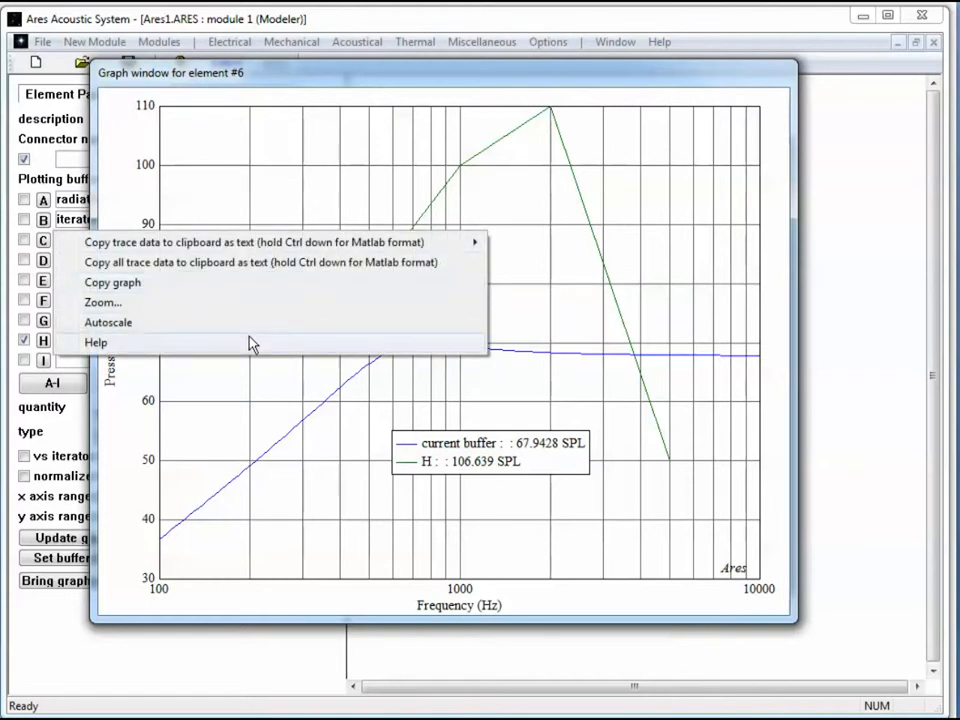
{"action": "mouse_move", "coordinate": [277, 252]}
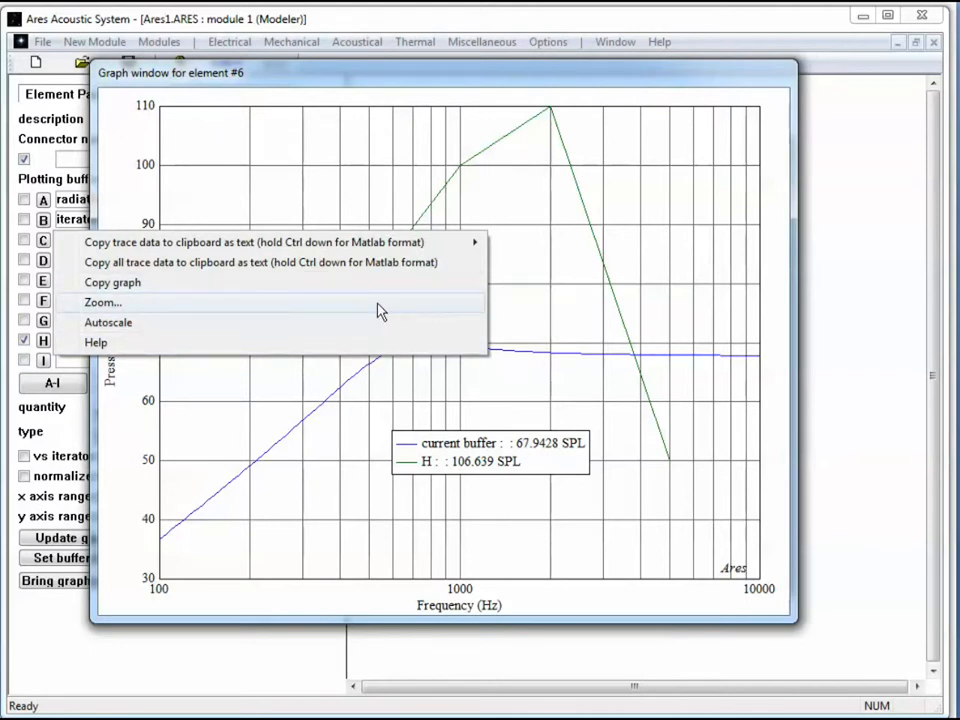
{"action": "mouse_move", "coordinate": [380, 245]}
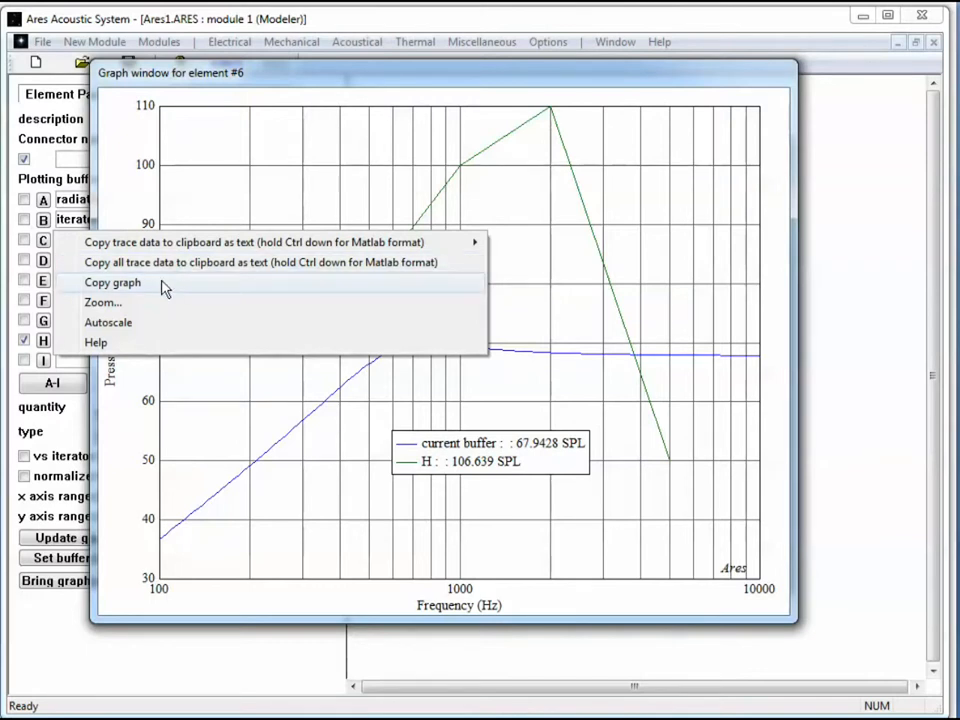
{"action": "left_click", "coordinate": [150, 302]}
{"action": "left_click_drag", "start_coordinate": [294, 257], "coordinate": [489, 392]}
{"action": "right_click", "coordinate": [248, 266]}
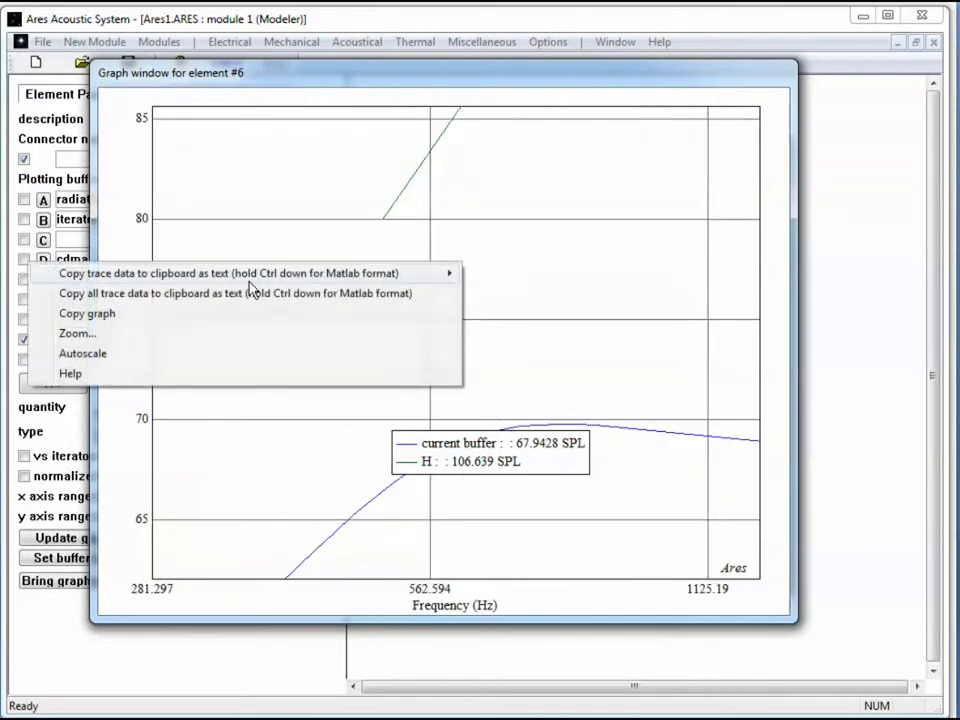
{"action": "left_click", "coordinate": [201, 355]}
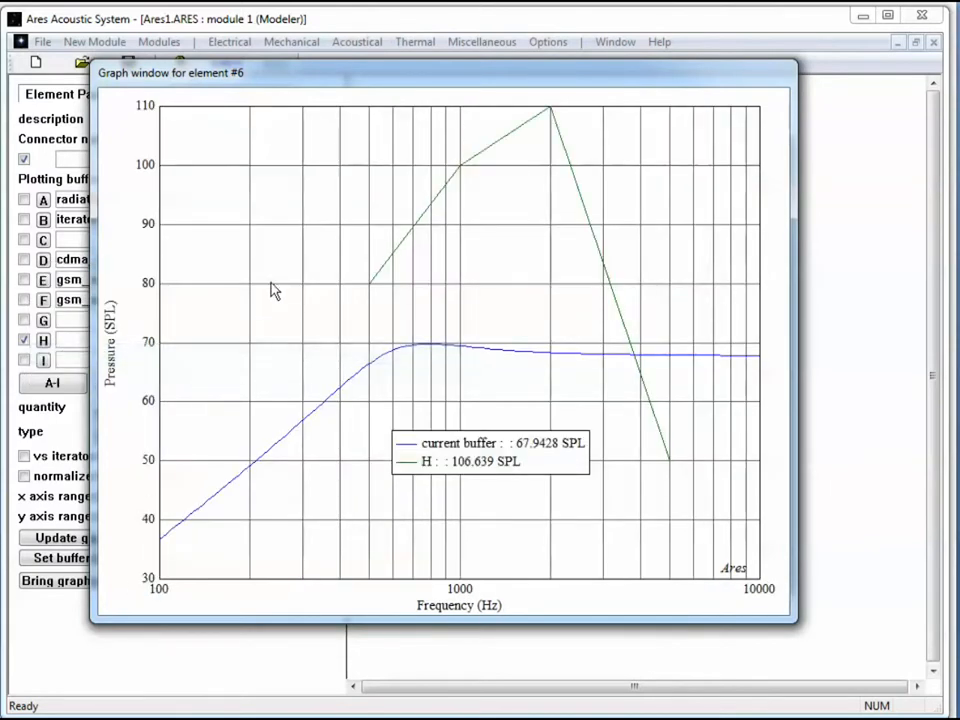
Read the graph help on wheel options and try zooming and panning the graph's axes.
{"action": "right_click", "coordinate": [275, 291]}
{"action": "left_click", "coordinate": [242, 396]}
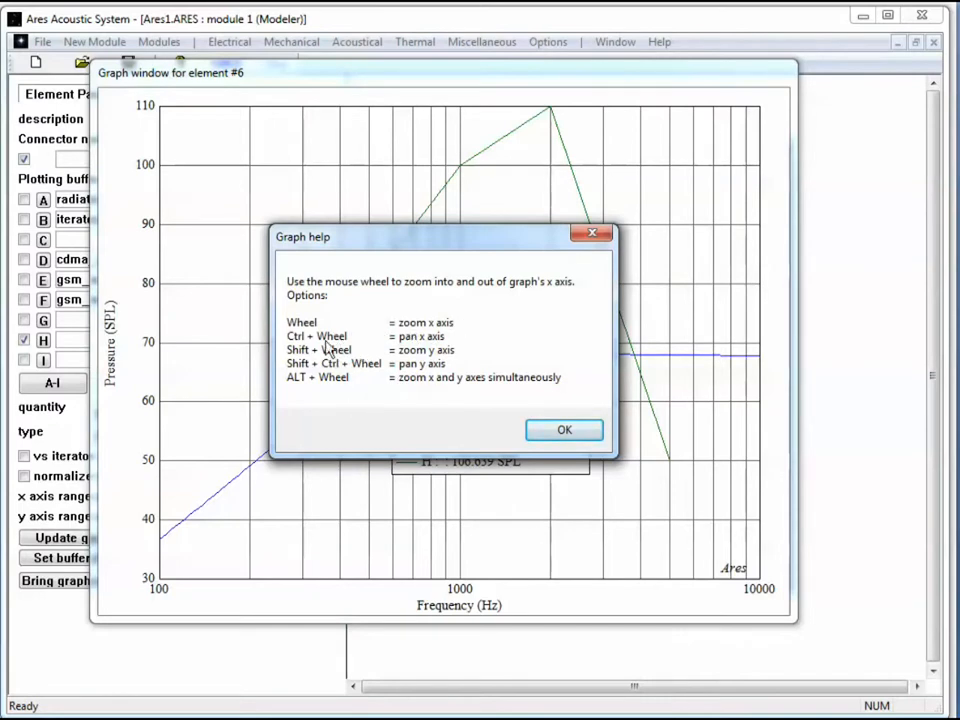
{"action": "left_click", "coordinate": [562, 430]}
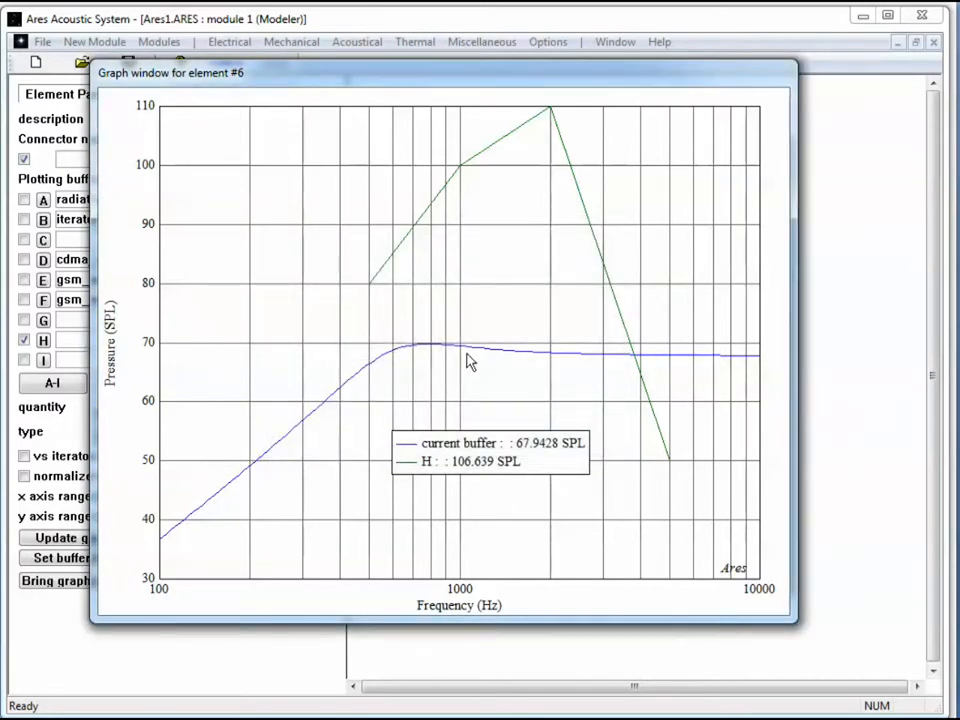
{"action": "scroll", "coordinate": [469, 362], "scroll_direction": "up", "scroll_amount": 1}
{"action": "scroll", "coordinate": [469, 362], "scroll_direction": "down", "scroll_amount": 1}
{"action": "scroll", "coordinate": [469, 362], "scroll_direction": "right", "scroll_amount": 2}
{"action": "scroll", "coordinate": [469, 362], "scroll_direction": "left", "scroll_amount": 3}
{"action": "scroll", "coordinate": [469, 362], "scroll_direction": "right", "scroll_amount": 1}
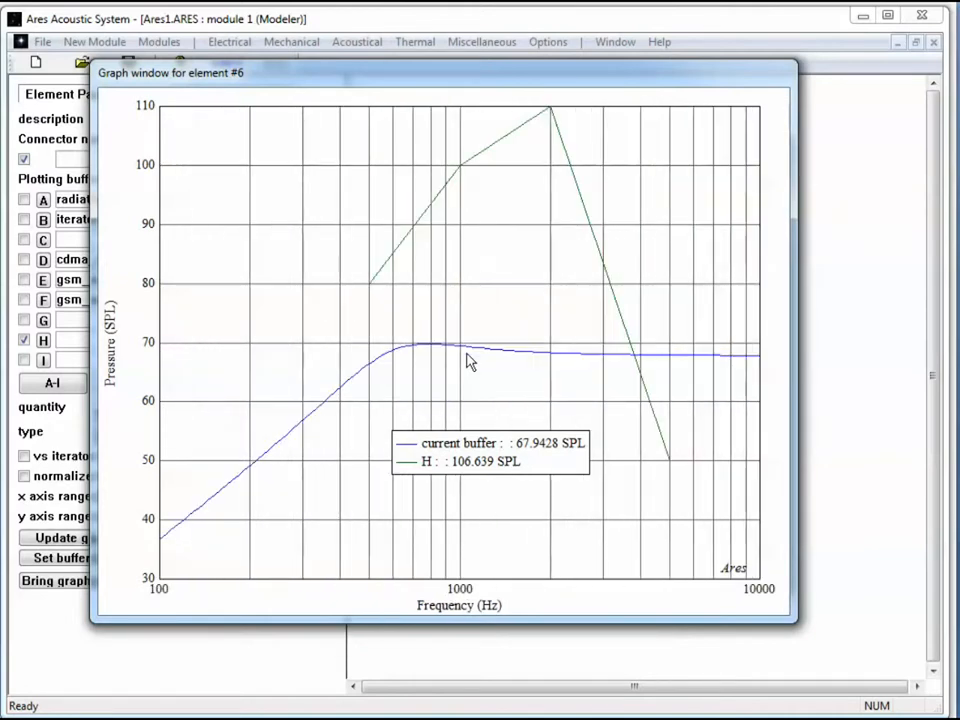
Copy the graph to the clipboard and close the advanced graph options.
{"action": "right_click", "coordinate": [445, 303]}
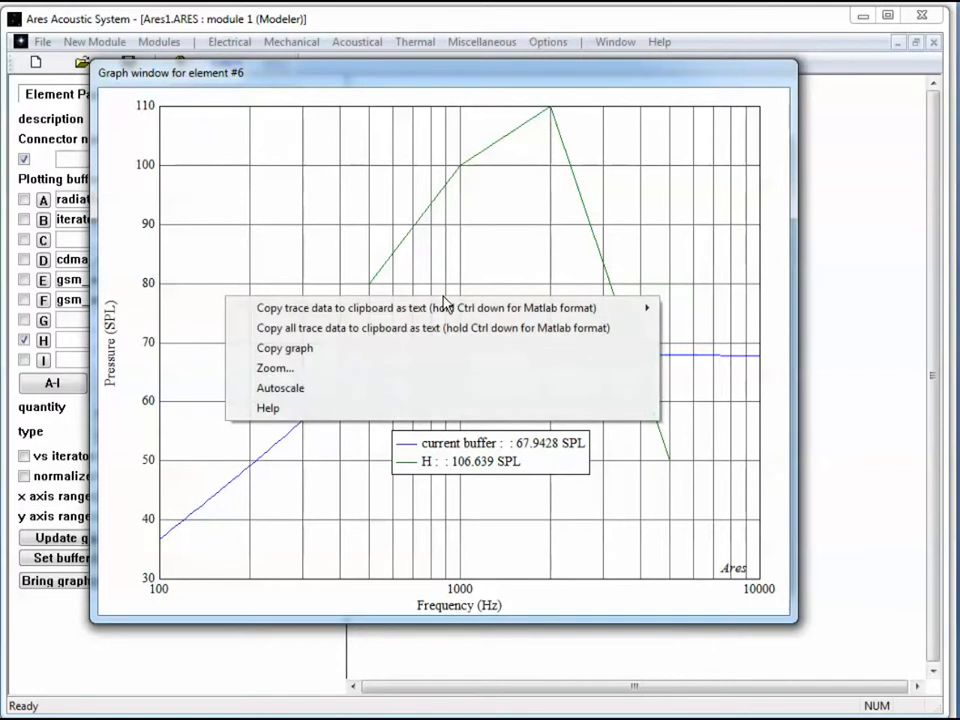
{"action": "left_click", "coordinate": [435, 358]}
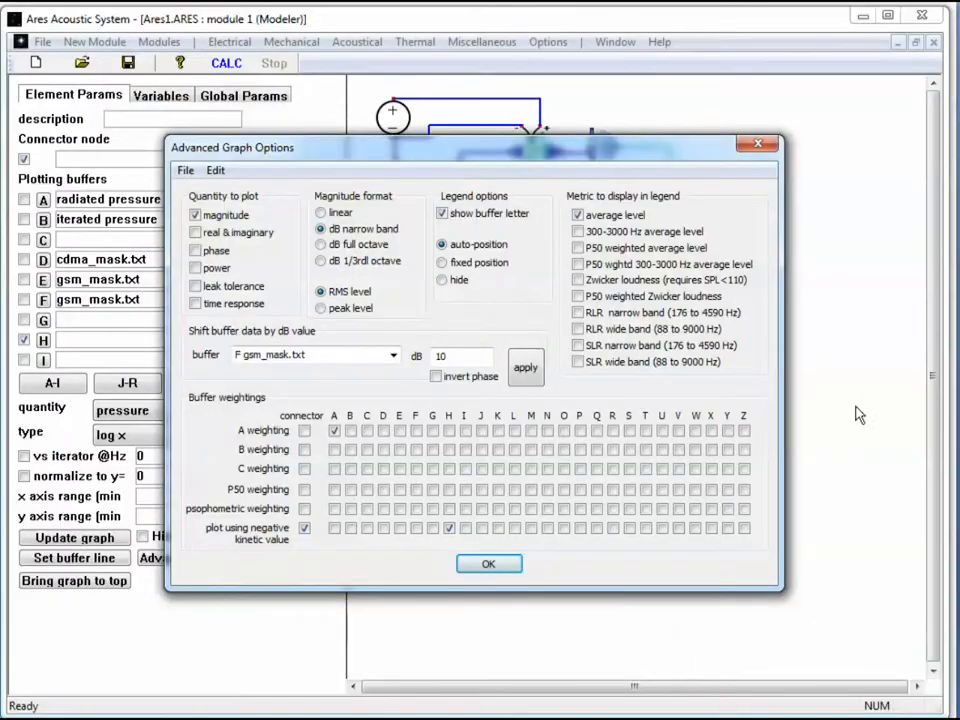
{"action": "left_click", "coordinate": [492, 565]}
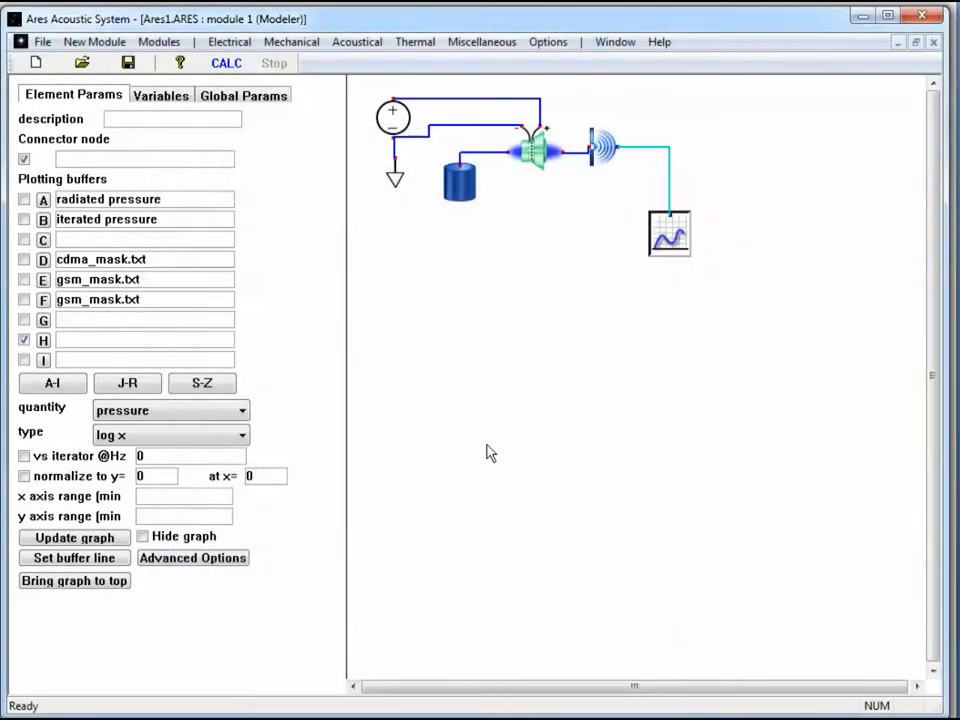